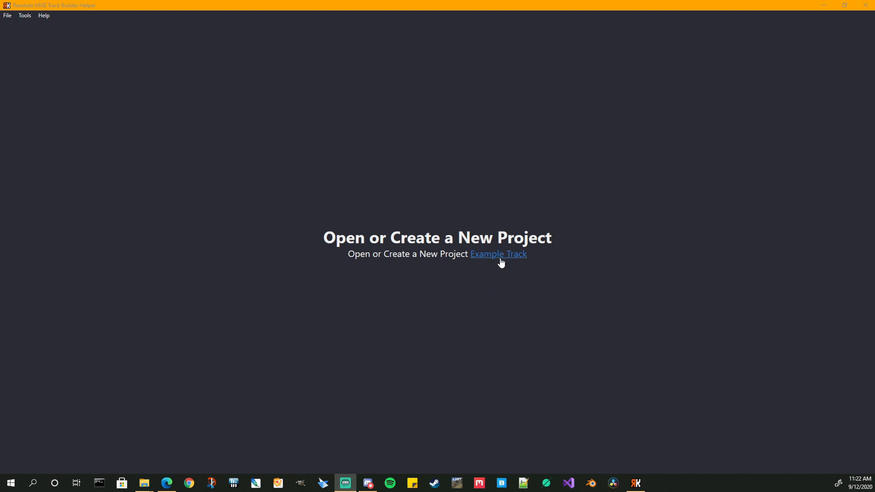
# Step: Open the Example Track project and pick Bad-Heightmap.raw in the heightmap file selection
pyautogui.click(499, 255)
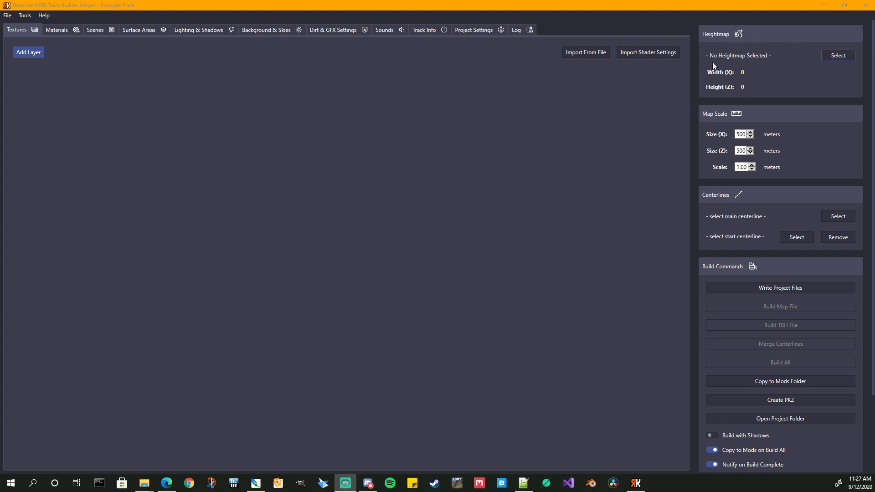
pyautogui.click(837, 56)
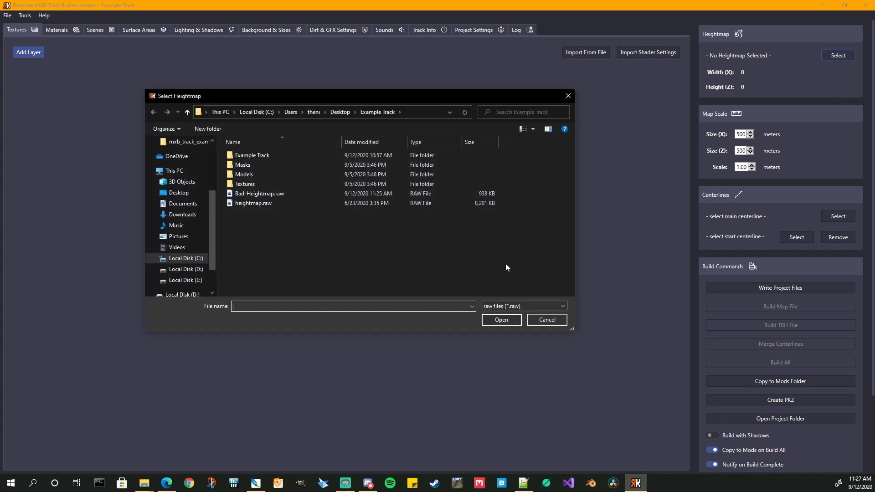
pyautogui.click(254, 194)
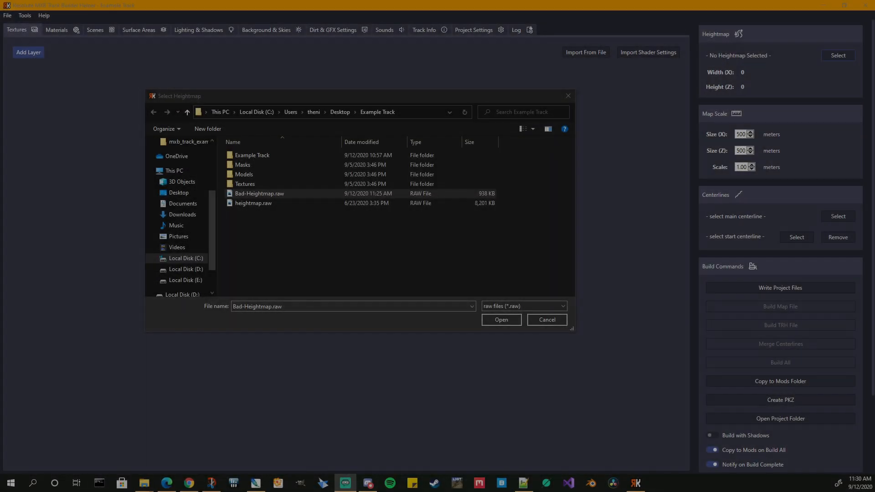
# Step: Examine the highlighted powers of two in the Snip & Sketch table and close it without saving
pyautogui.moveTo(874, 78)
pyautogui.mouseDown()
pyautogui.moveTo(773, 107)
pyautogui.moveTo(449, 35)
pyautogui.moveTo(361, 54)
pyautogui.moveTo(384, 74)
pyautogui.mouseUp()
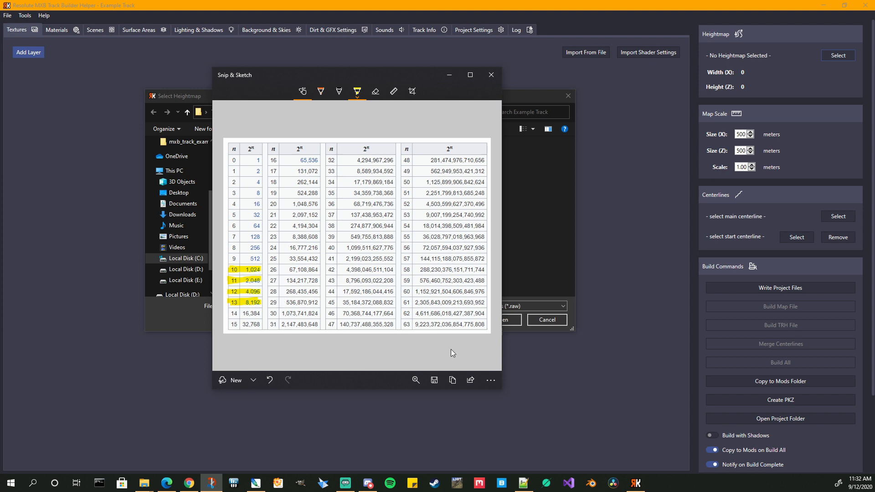
pyautogui.click(491, 76)
pyautogui.click(403, 253)
pyautogui.click(491, 75)
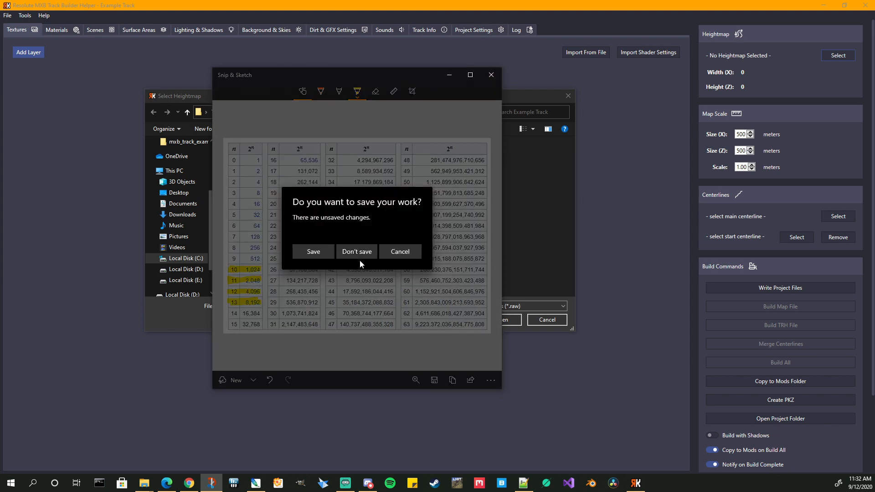
pyautogui.click(357, 253)
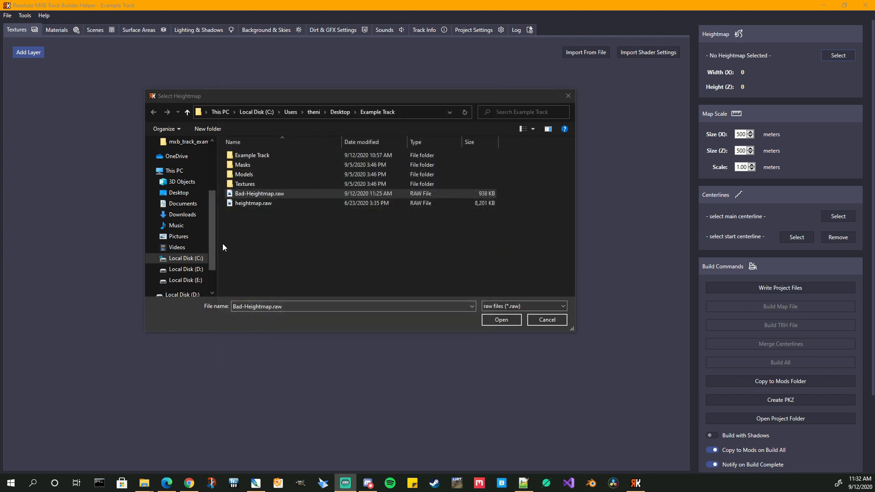
# Step: Try to load Bad-Heightmap.raw as the project's heightmap
pyautogui.click(270, 195)
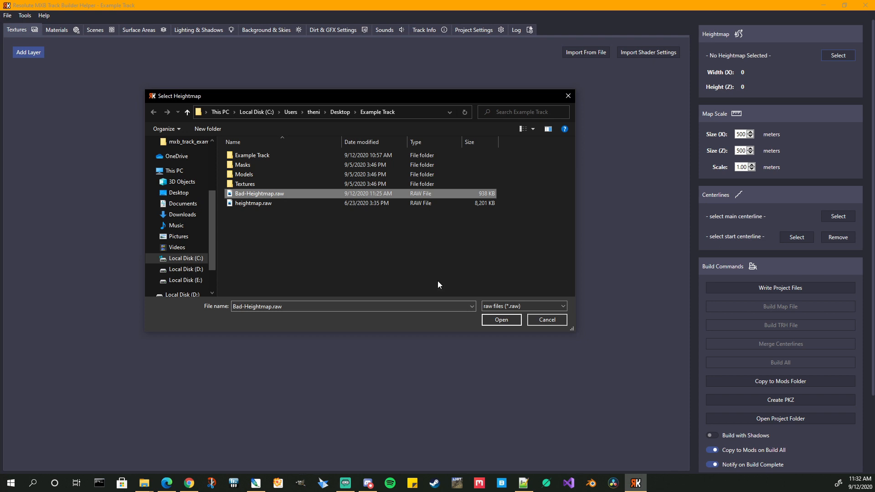
pyautogui.click(501, 322)
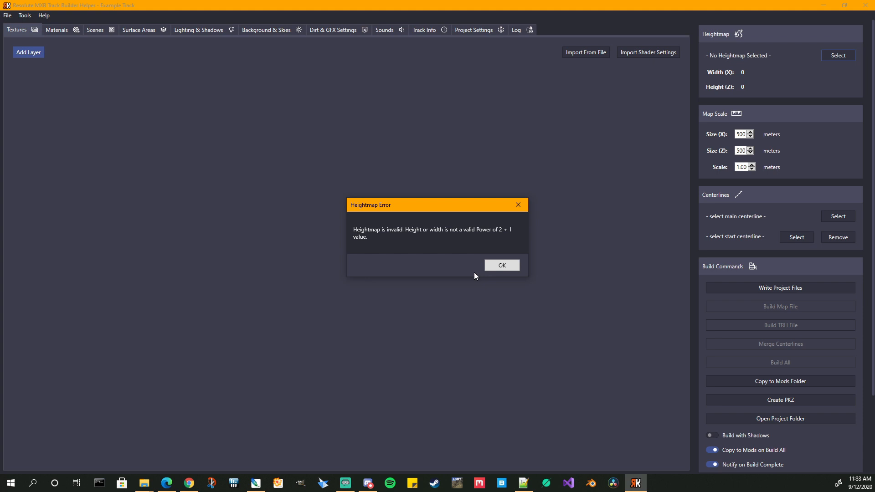
pyautogui.click(493, 267)
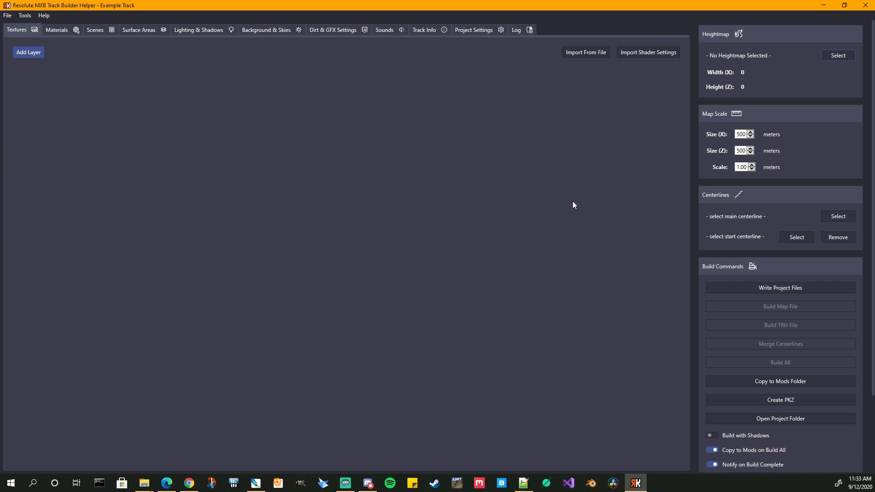
# Step: Delete Bad-Heightmap.raw from the Example Track folder and load heightmap.raw as the heightmap
pyautogui.click(838, 55)
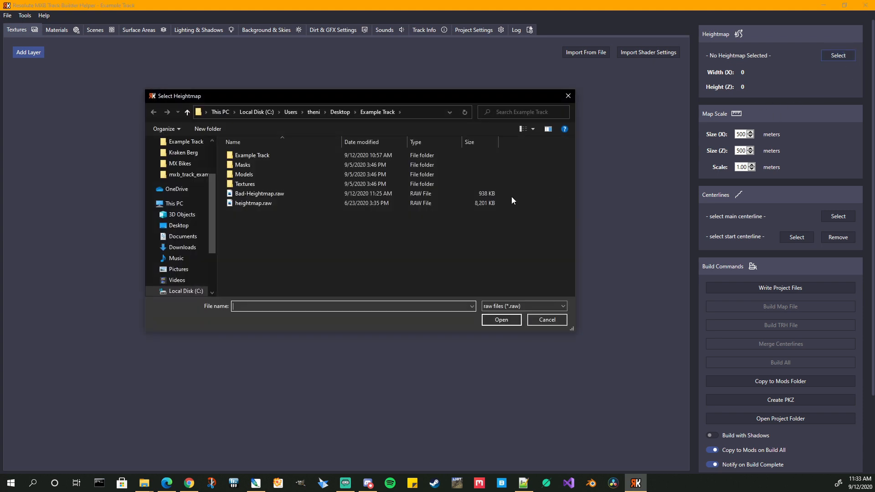
pyautogui.click(248, 205)
pyautogui.click(261, 194)
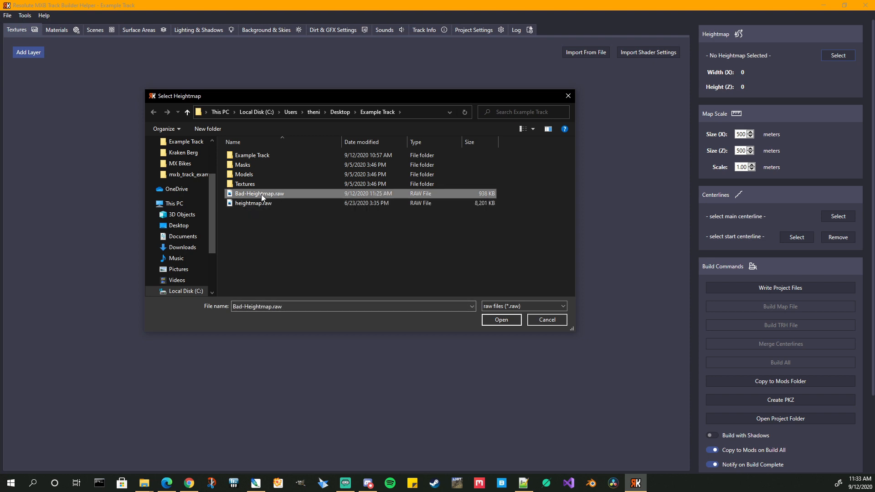
pyautogui.rightClick(261, 194)
pyautogui.click(285, 357)
pyautogui.doubleClick(250, 196)
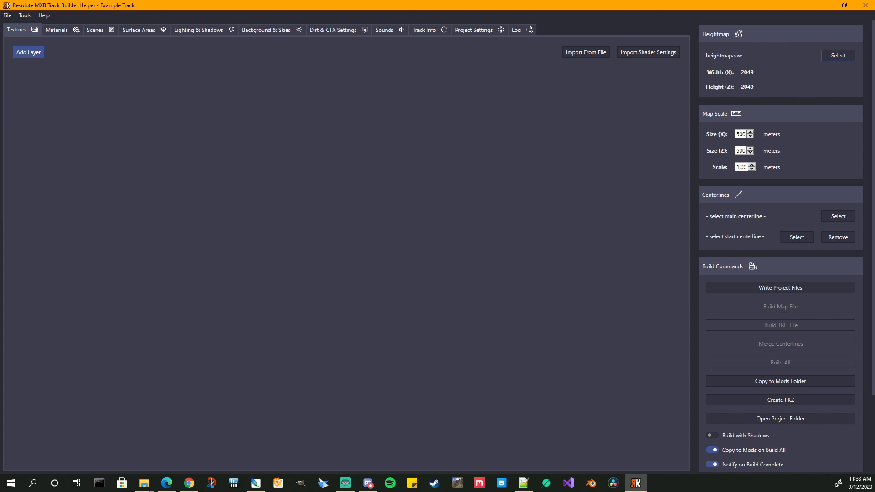
# Step: Switch to Notepad++ and compare the samples and heightmap data lines in track.hmf and track.tht
pyautogui.hotkey('alt', 'Tab')
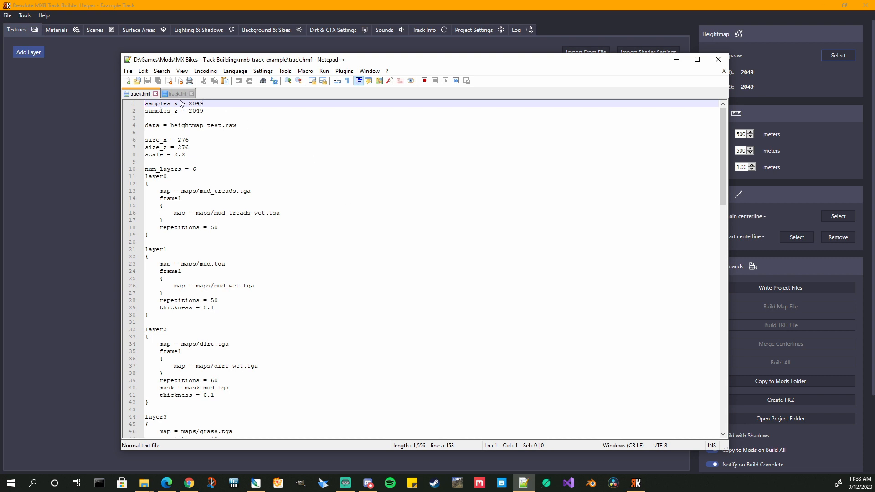
pyautogui.moveTo(243, 128); pyautogui.dragTo(131, 104)
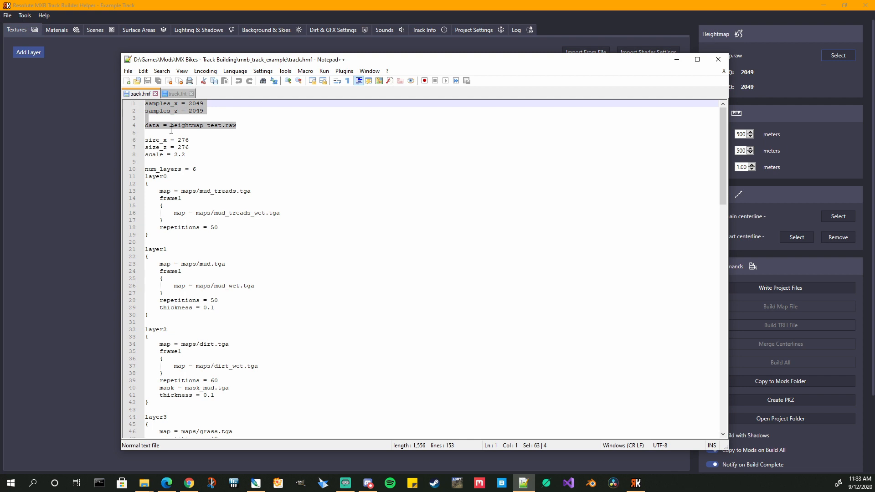
pyautogui.click(179, 94)
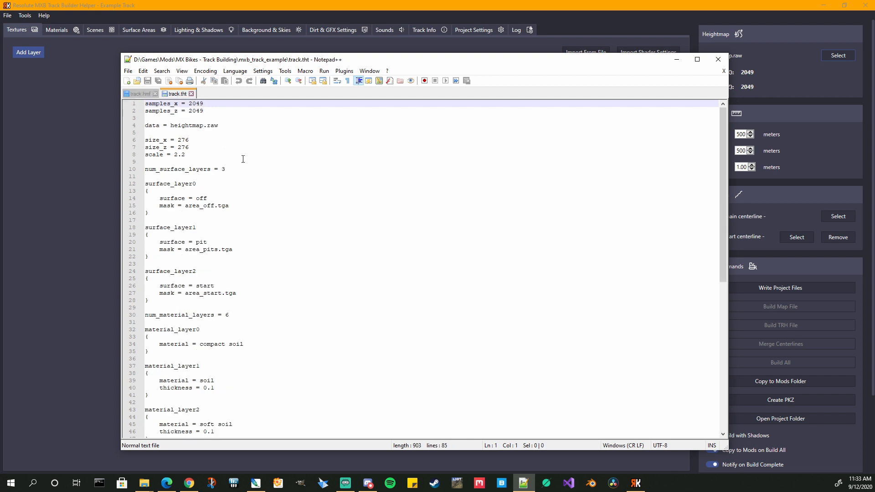
pyautogui.click(140, 94)
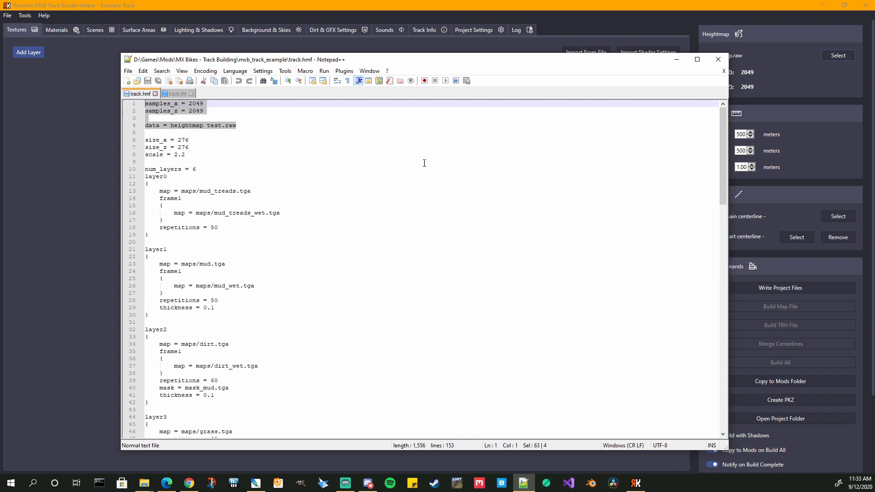
pyautogui.click(677, 60)
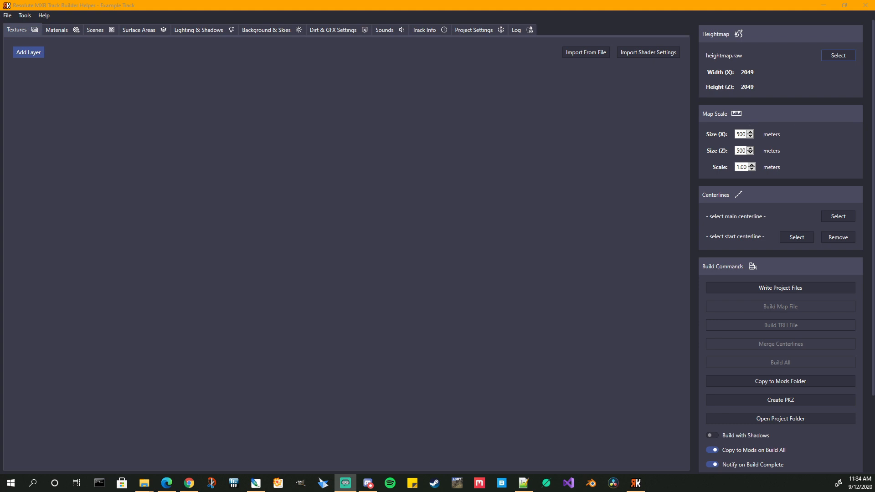
# Step: Check the size values in track.hmf and set the map scale to Size X 276, Size Z 276 and Scale 2.2 meters
pyautogui.hotkey('alt', 'Tab')
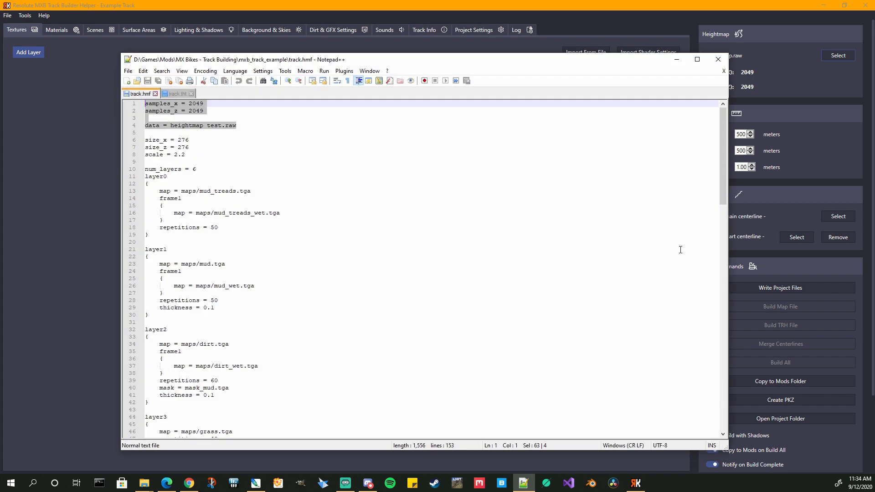
pyautogui.click(211, 141)
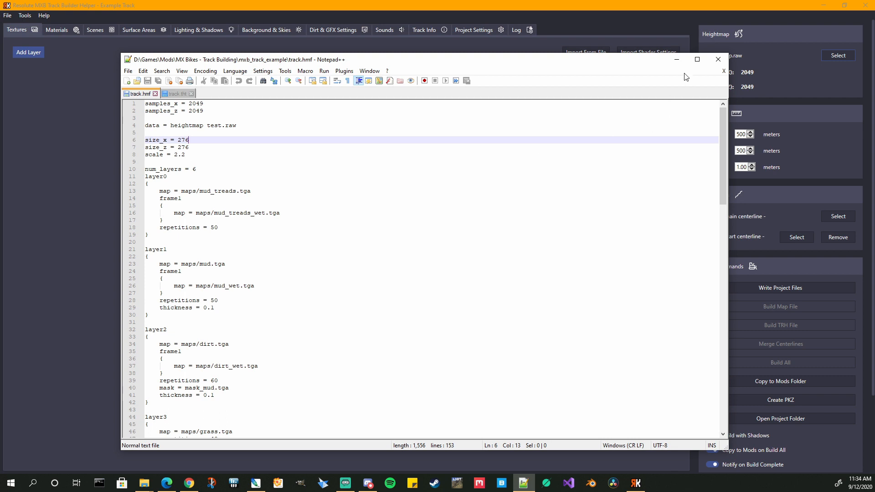
pyautogui.click(676, 59)
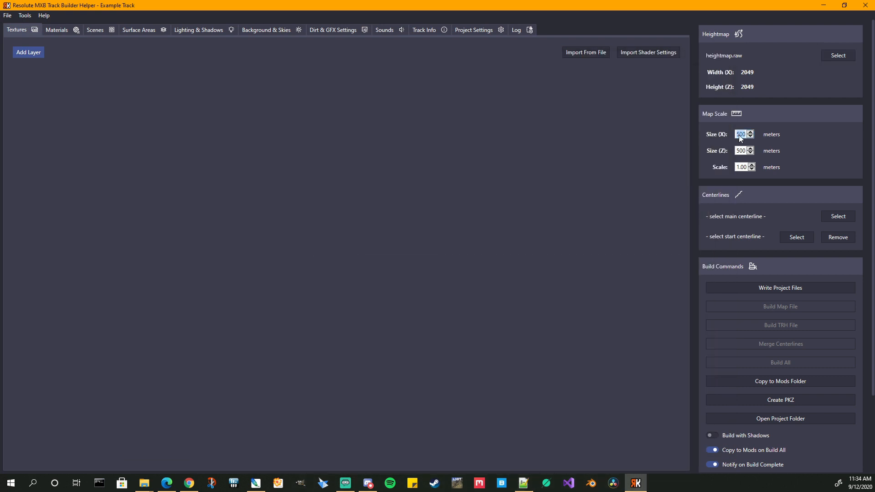
pyautogui.write('276')
pyautogui.press('Tab')
pyautogui.write('276')
pyautogui.press('Tab')
pyautogui.write('2.2')
pyautogui.click(844, 159)
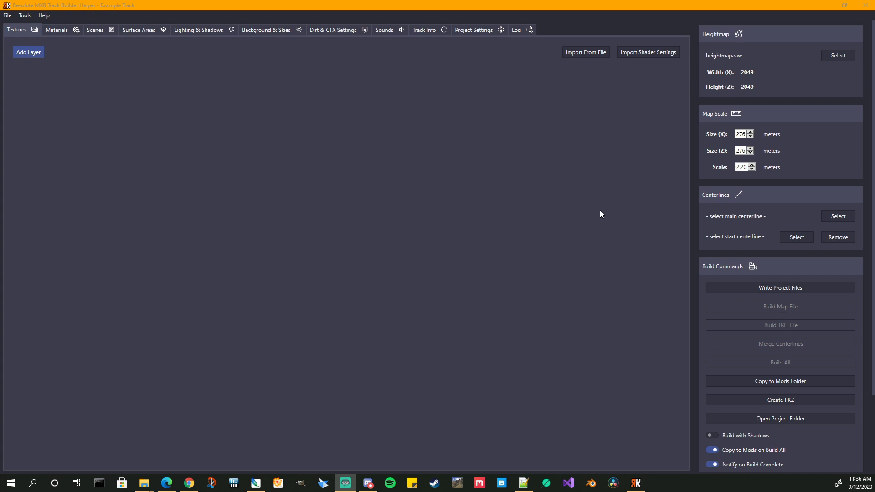
# Step: Save the project and add two texture layers
pyautogui.hotkey('ctrl', 's')
pyautogui.click(32, 53)
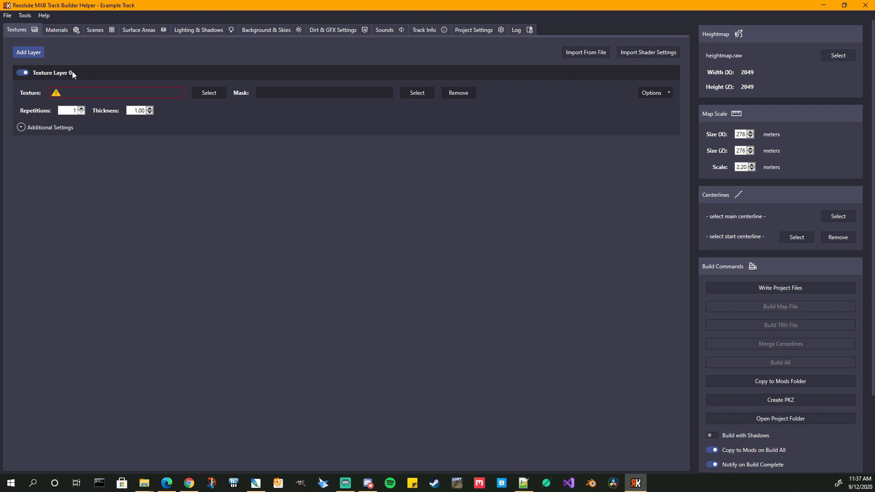
pyautogui.click(38, 56)
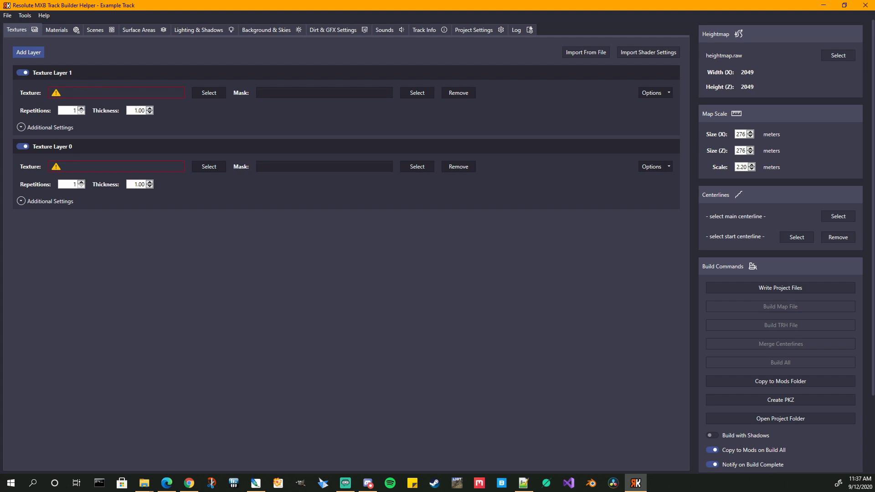
# Step: Switch to Notepad++, close track.tht and examine how layer0 to layer5 are defined in track.hmf
pyautogui.hotkey('alt', 'Tab')
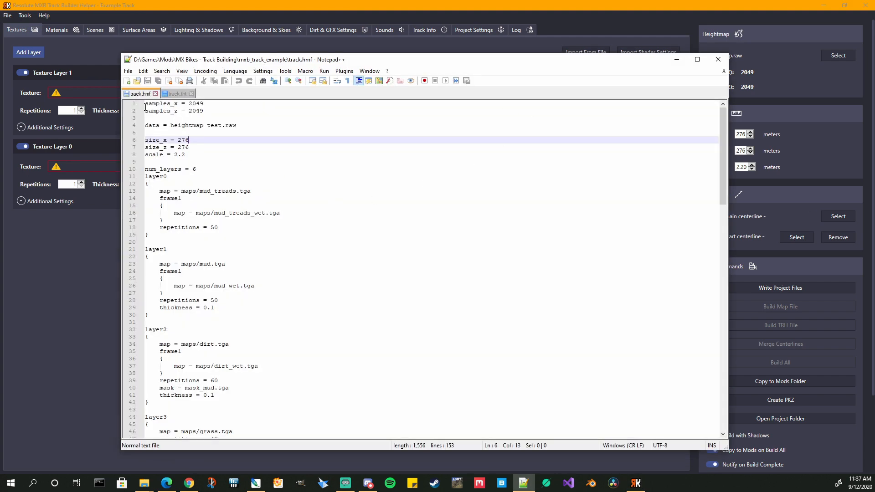
pyautogui.click(191, 93)
pyautogui.scroll(-2, 287, 199)
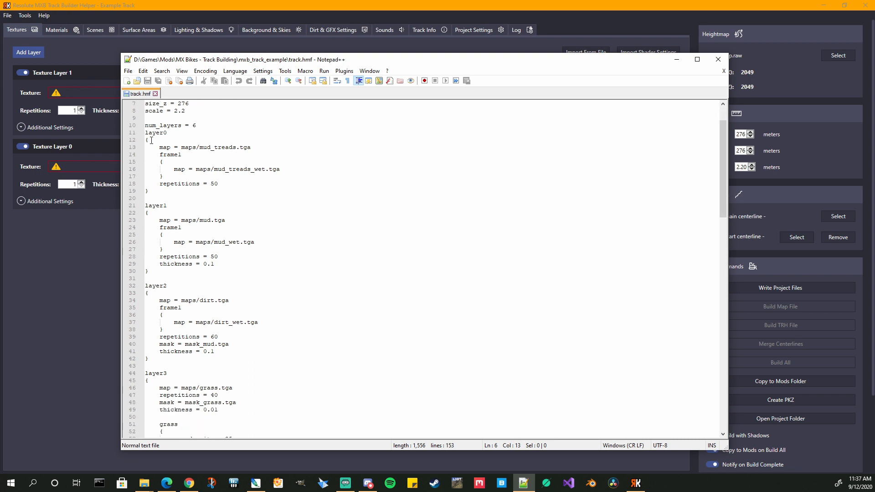
pyautogui.moveTo(149, 132); pyautogui.dragTo(167, 132)
pyautogui.moveTo(314, 62); pyautogui.dragTo(415, 60)
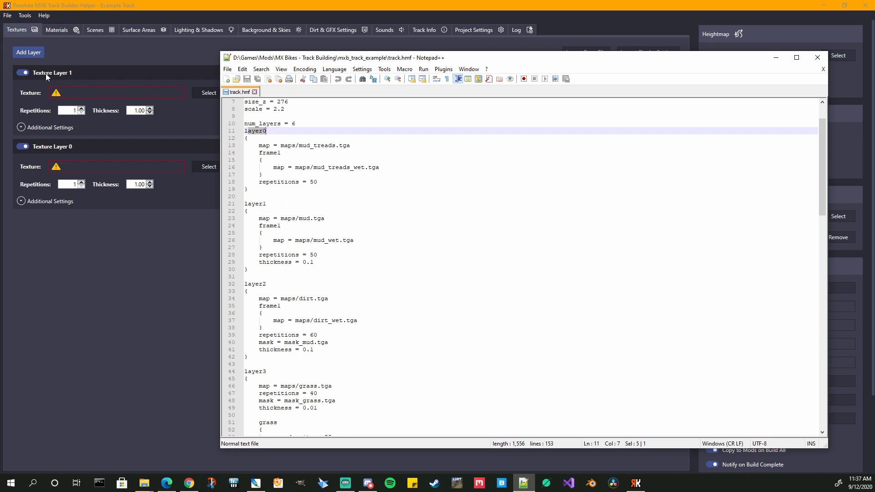
pyautogui.scroll(-7, 428, 303)
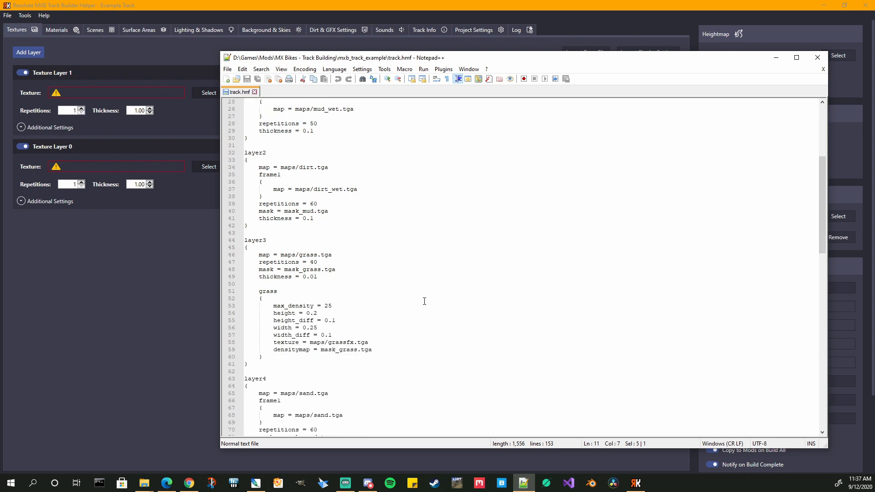
pyautogui.scroll(-9, 424, 301)
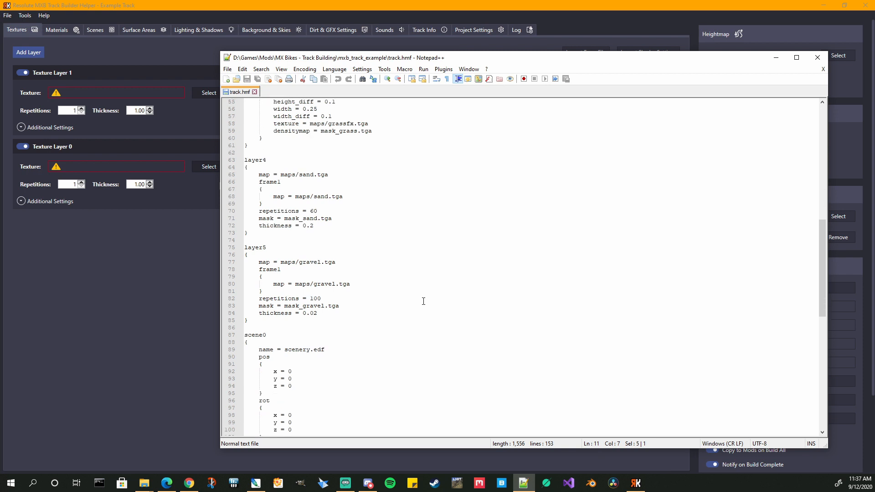
pyautogui.scroll(4, 369, 290)
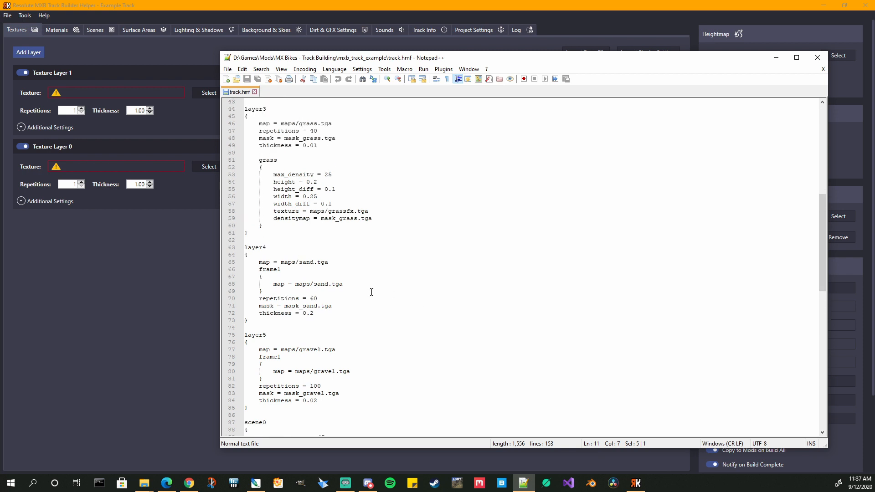
pyautogui.scroll(7, 371, 291)
pyautogui.scroll(7, 371, 291)
pyautogui.click(279, 182)
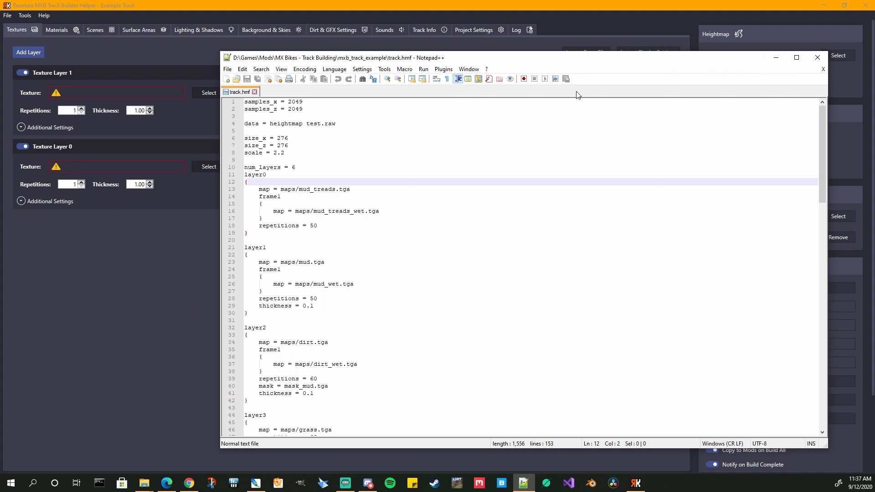
pyautogui.moveTo(581, 62); pyautogui.dragTo(874, 69)
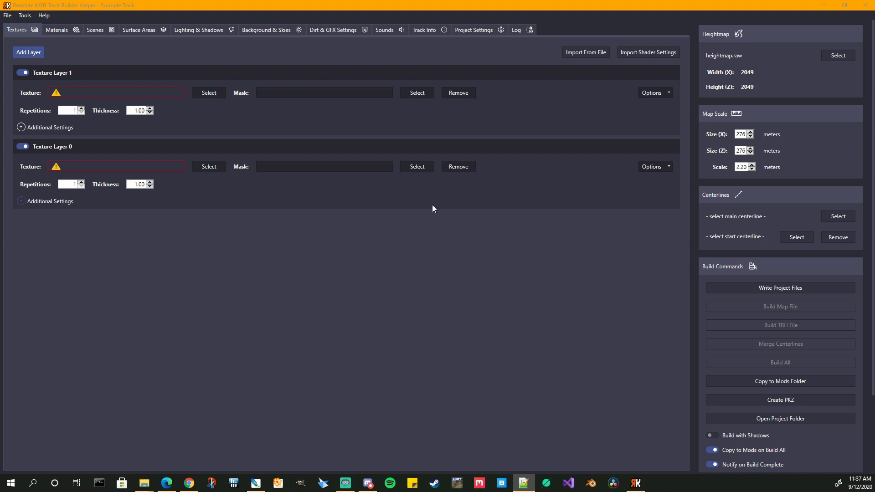
# Step: Remove the lower of the two texture layers, Texture Layer 0
pyautogui.click(668, 166)
pyautogui.click(663, 264)
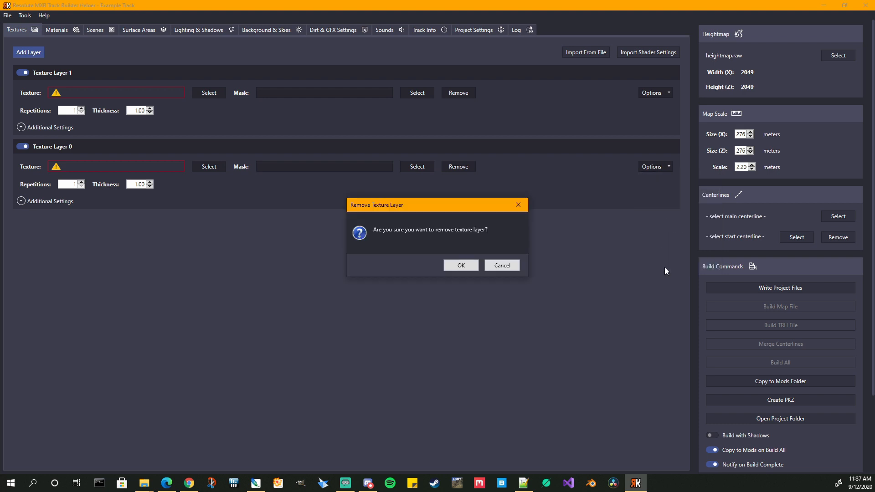
pyautogui.click(466, 267)
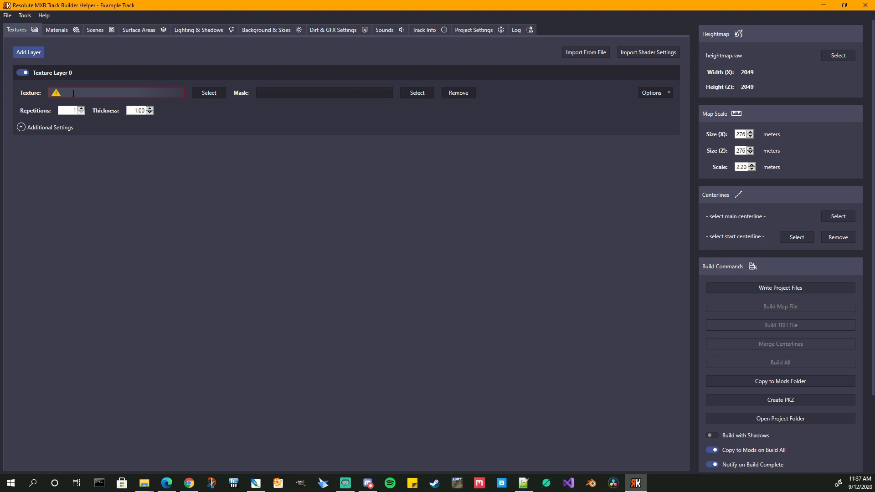
# Step: Open the texture file selection for Texture Layer 0 in the project's Textures folder
pyautogui.click(209, 93)
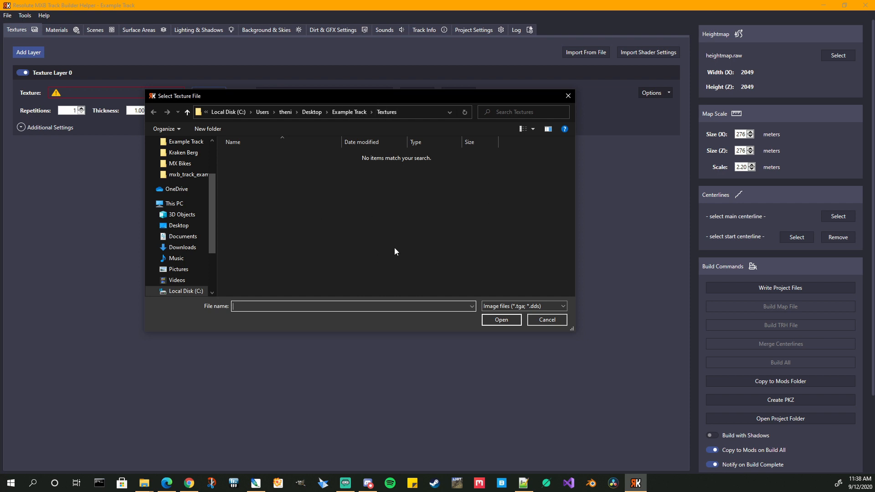
pyautogui.click(414, 113)
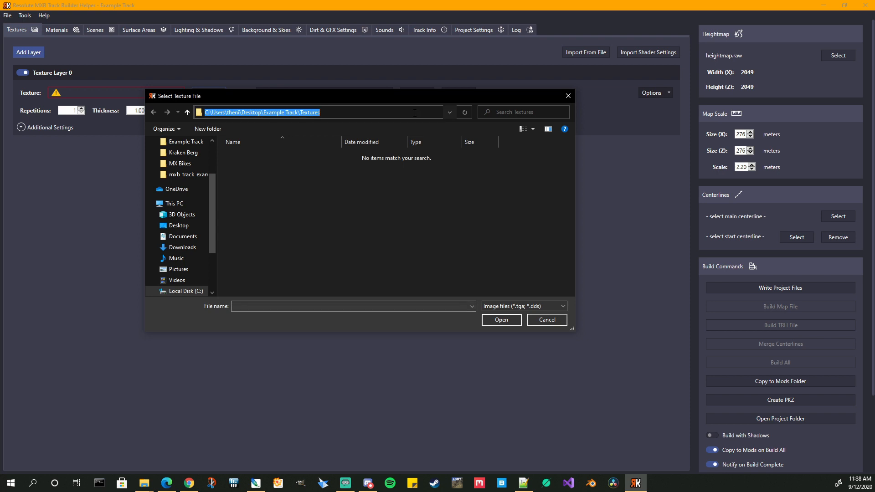
pyautogui.press('BackSpace')
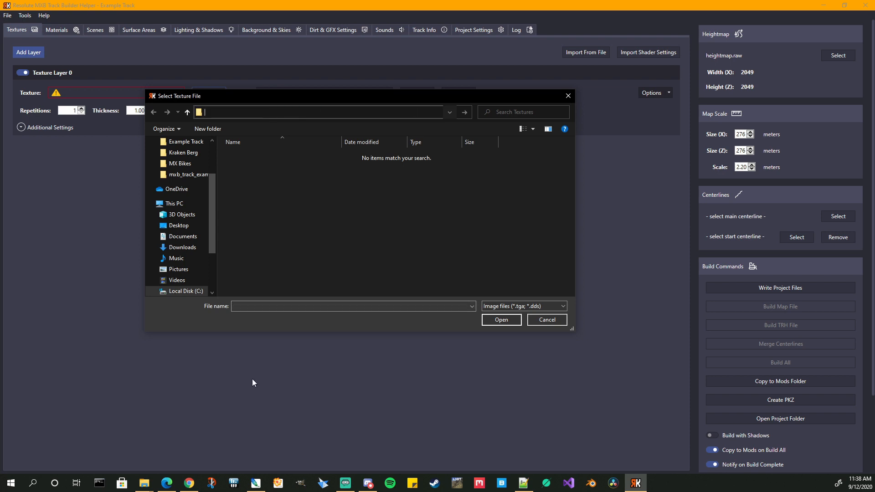
# Step: Switch to File Explorer and copy everything in the mxb_track_example maps folder, from the env folder through sand.tga
pyautogui.click(144, 483)
pyautogui.click(193, 453)
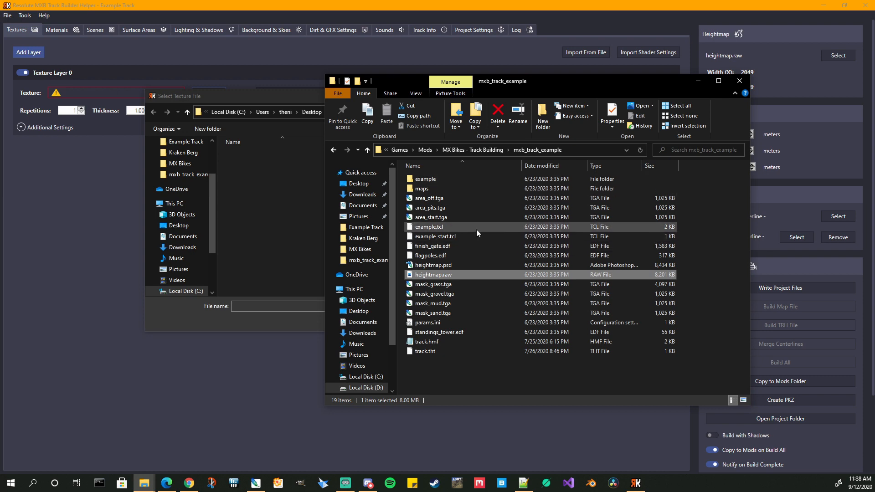
pyautogui.doubleClick(421, 188)
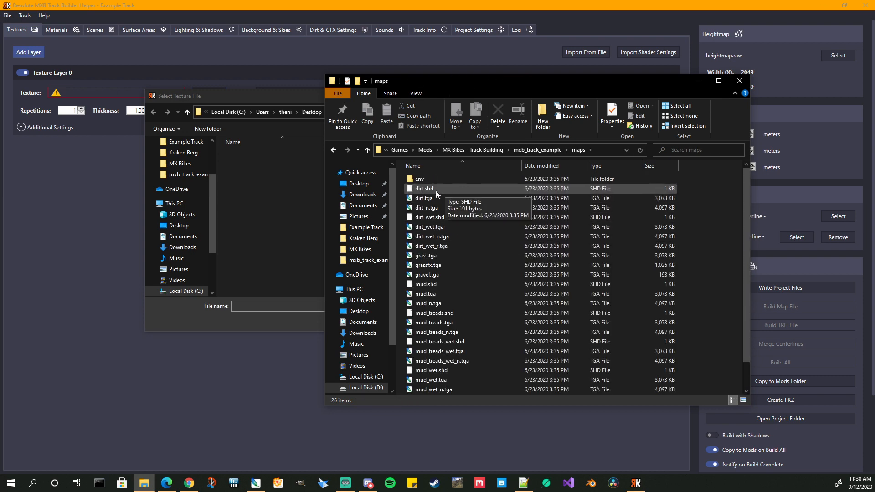
pyautogui.scroll(-2, 495, 319)
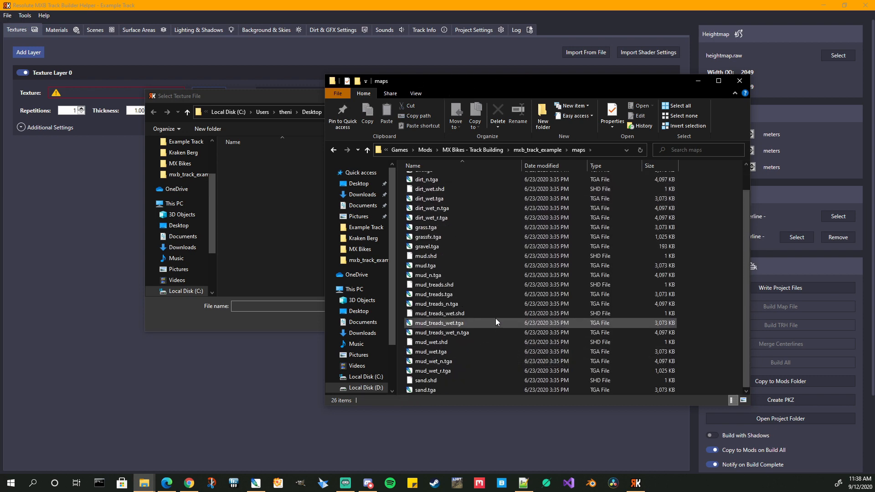
pyautogui.scroll(1, 466, 318)
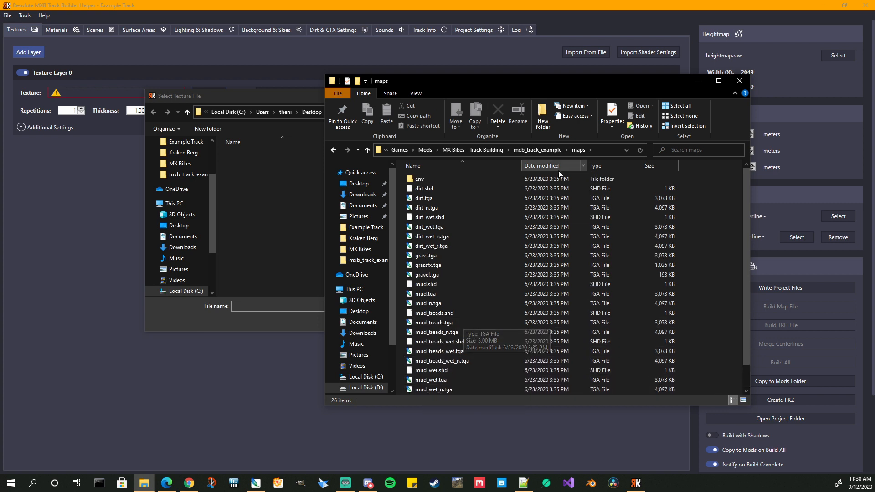
pyautogui.click(421, 178)
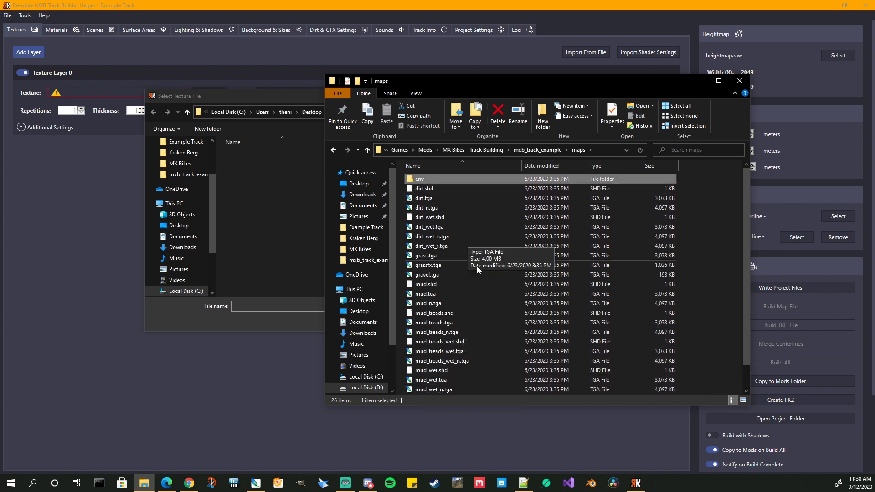
pyautogui.scroll(-1, 446, 365)
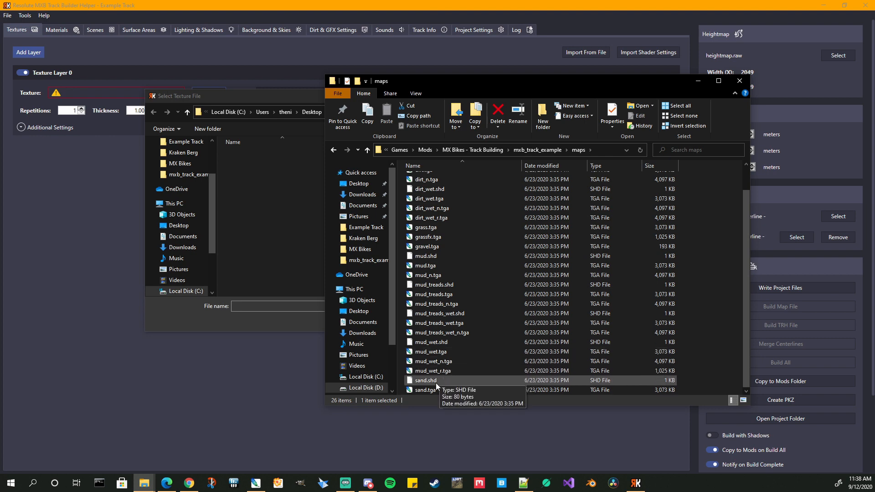
pyautogui.keyDown('shift'); pyautogui.click(435, 390); pyautogui.keyUp('shift')
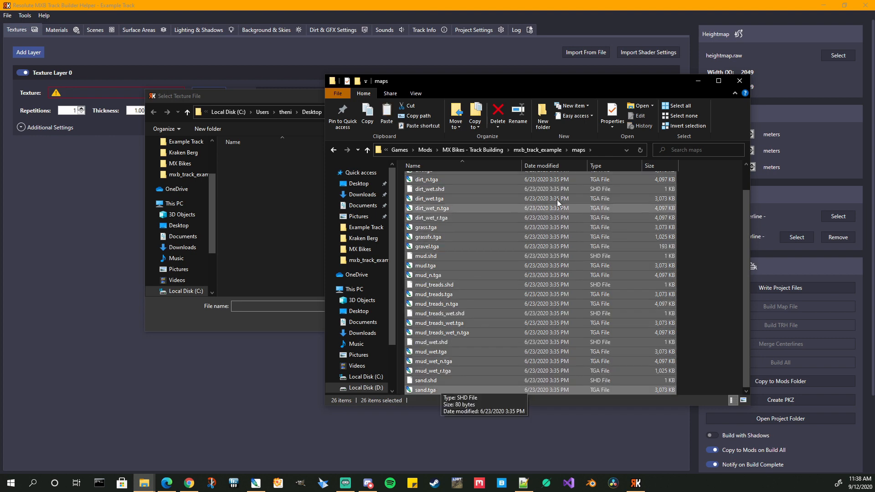
# Step: Return to the texture file selection and paste the copied map files into the Example Track Textures folder
pyautogui.moveTo(636, 89); pyautogui.dragTo(874, 130)
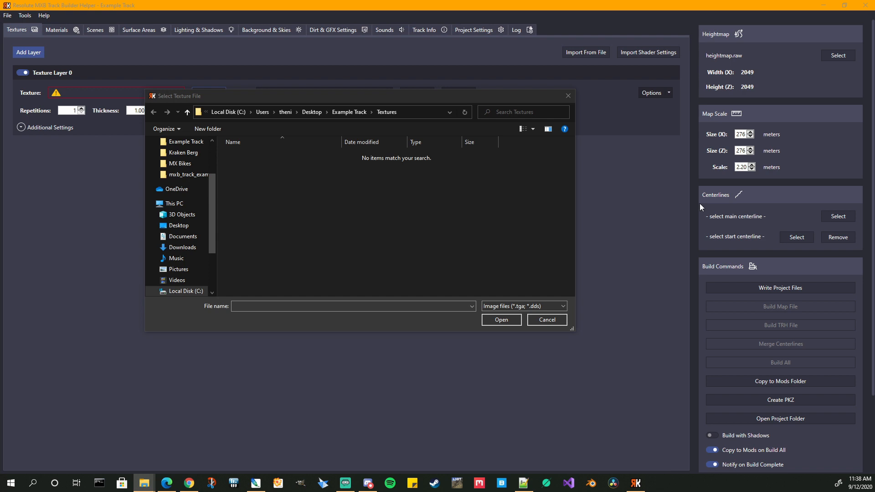
pyautogui.click(313, 221)
pyautogui.hotkey('ctrl', 'v')
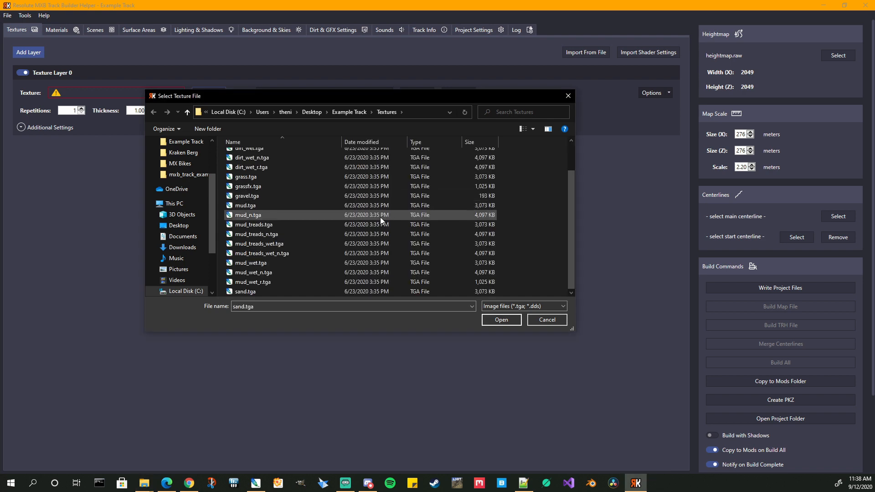
# Step: Assign mud_treads.tga as the texture of Texture Layer 0
pyautogui.scroll(2, 346, 219)
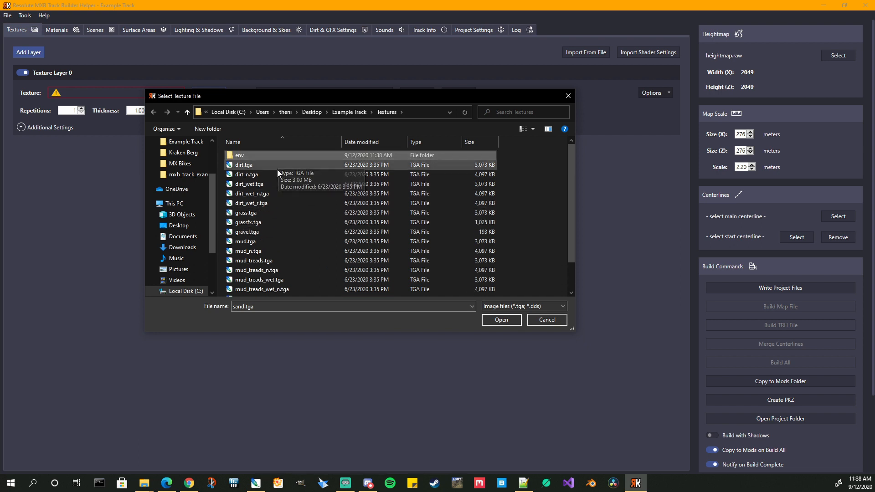
pyautogui.scroll(-2, 298, 231)
pyautogui.scroll(2, 294, 194)
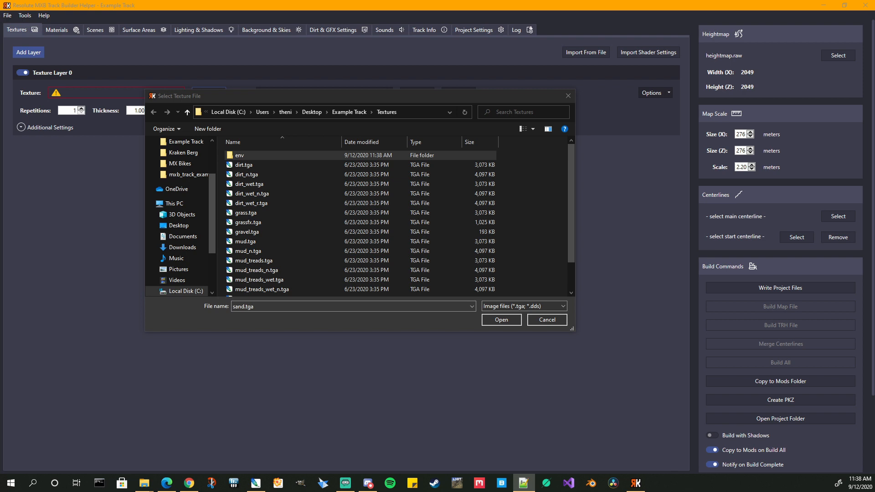
pyautogui.scroll(-1, 362, 216)
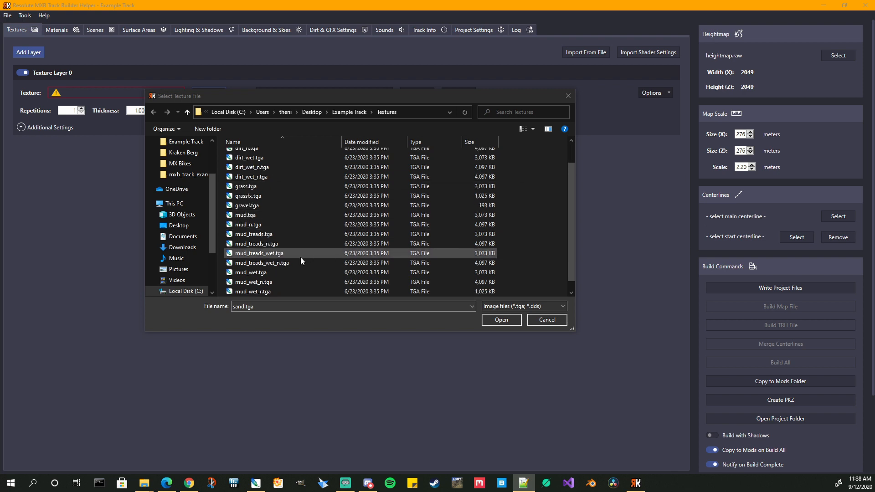
pyautogui.click(258, 234)
pyautogui.click(501, 321)
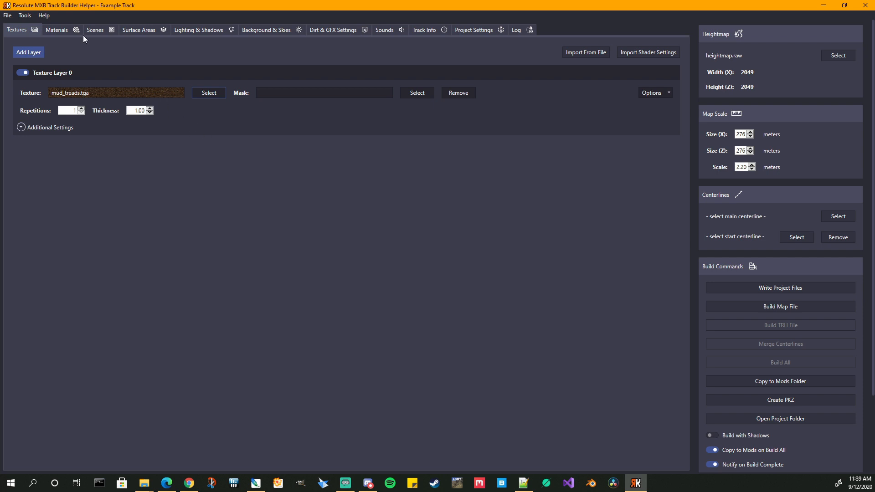
# Step: Open the program settings, check the Display Texture Previews option and close the settings
pyautogui.click(7, 15)
pyautogui.click(29, 71)
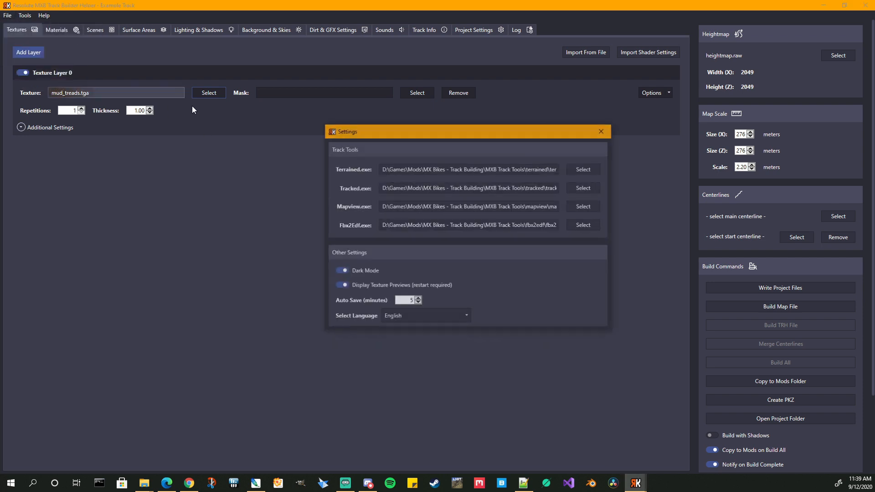
pyautogui.click(384, 288)
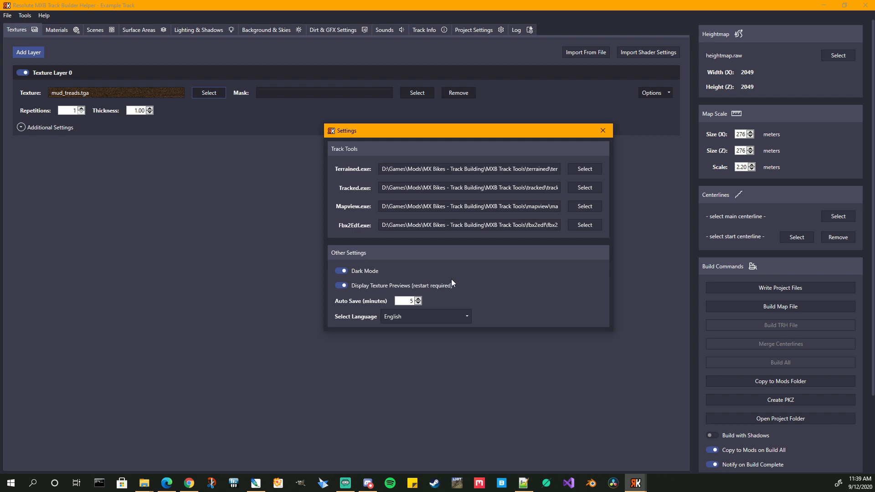
pyautogui.click(605, 130)
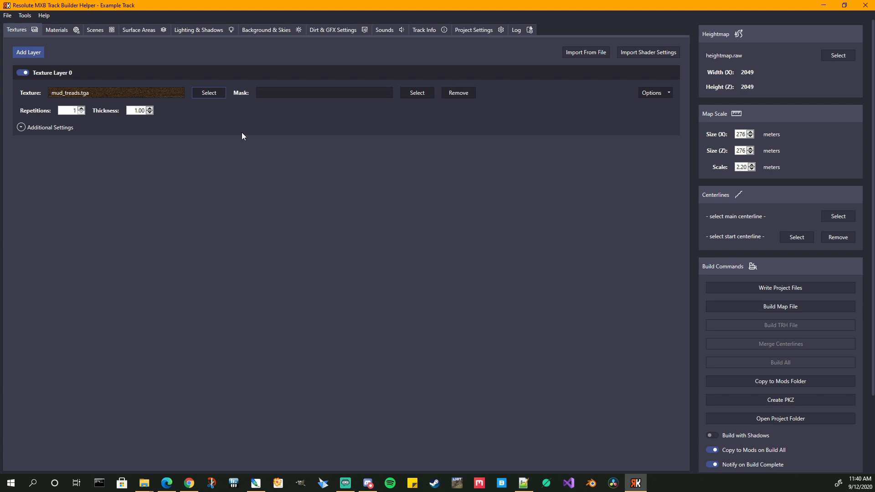
# Step: Set Texture Layer 0's repetitions to 50 and save the project with the layer's additional settings expanded
pyautogui.click(74, 110)
pyautogui.write('50')
pyautogui.click(21, 127)
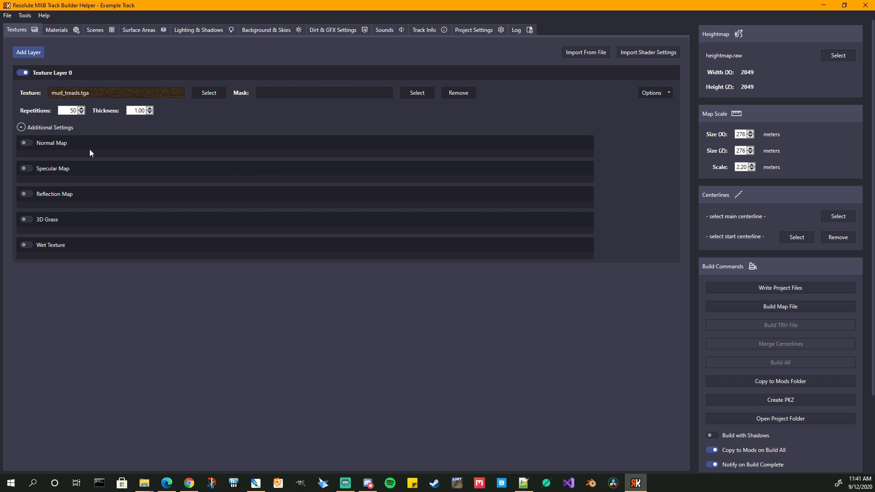
pyautogui.hotkey('ctrl', 's')
# Step: Enable the wet texture for Texture Layer 0 using mud_treads_wet.tga and collapse the additional settings
pyautogui.click(25, 245)
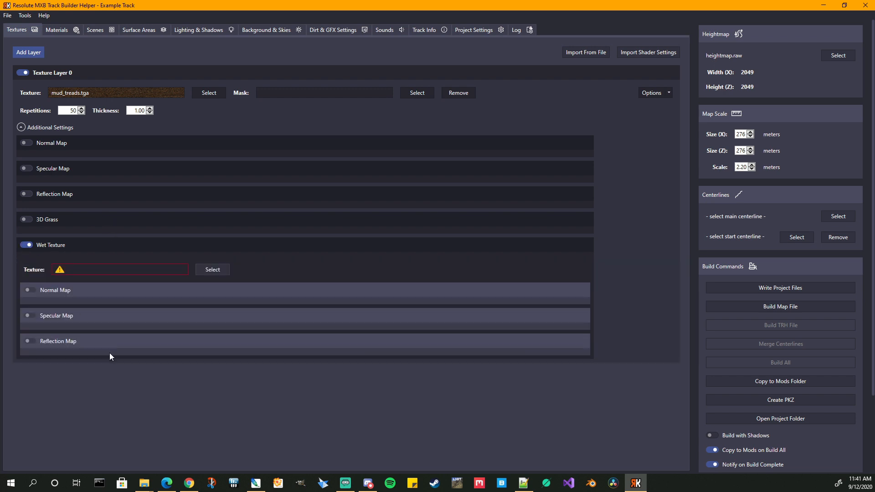
pyautogui.click(211, 271)
pyautogui.scroll(-1, 300, 248)
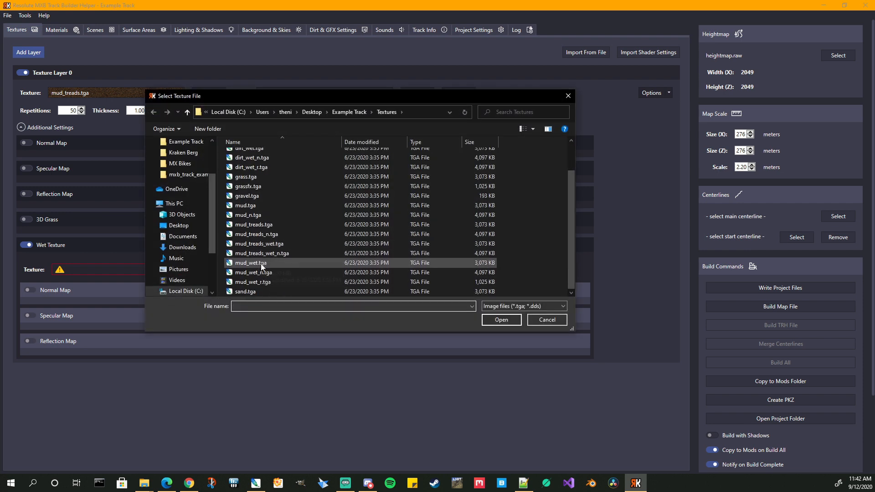
pyautogui.click(263, 244)
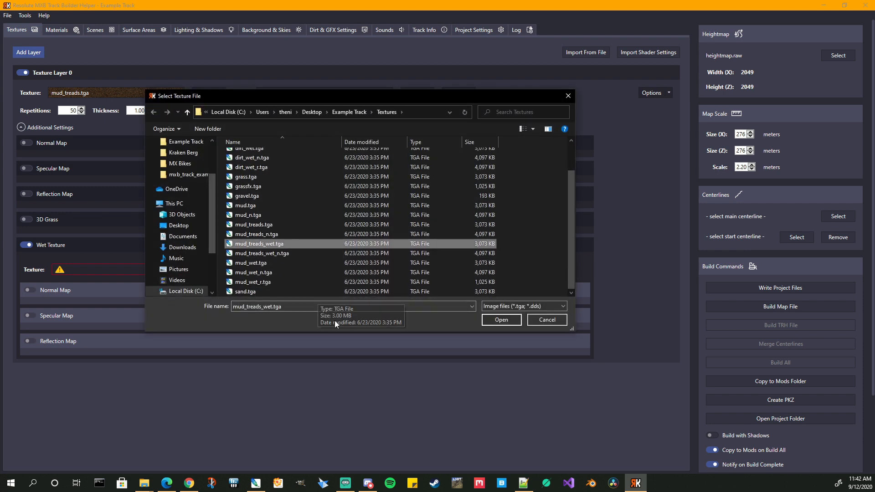
pyautogui.click(501, 320)
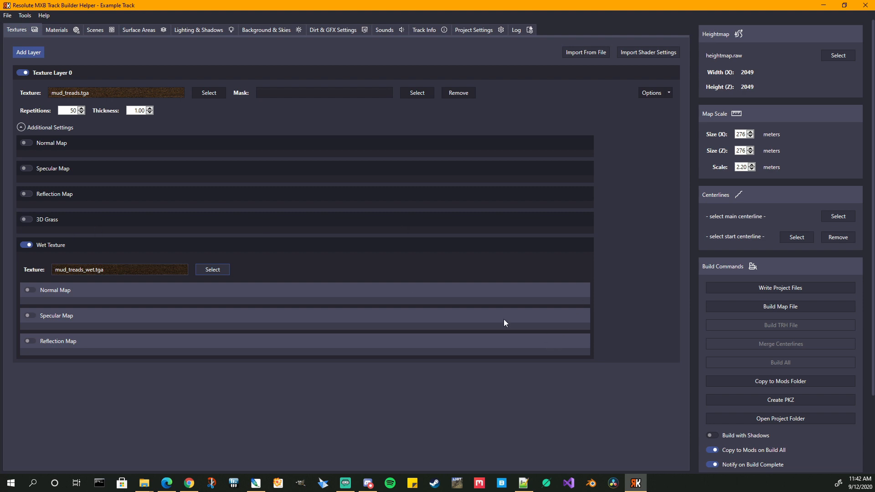
pyautogui.click(22, 127)
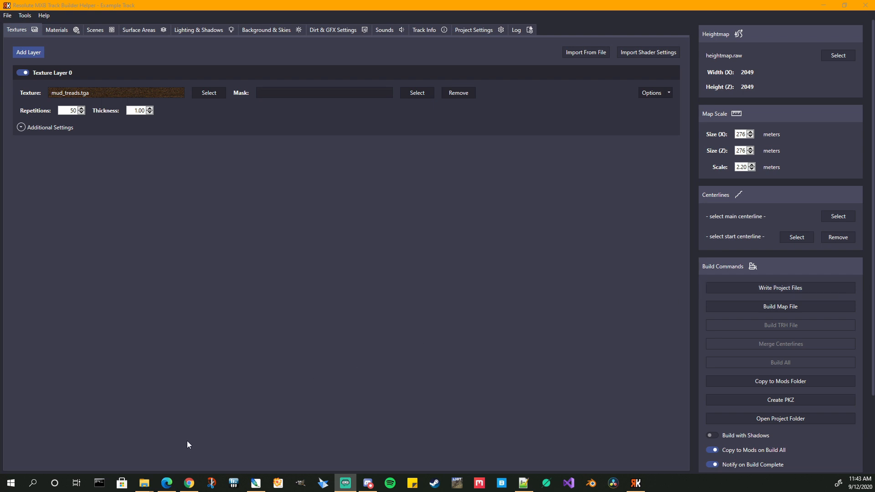
# Step: Switch to File Explorer and check the contents of the Example Track subfolder inside the project folder
pyautogui.moveTo(143, 483)
pyautogui.click(128, 457)
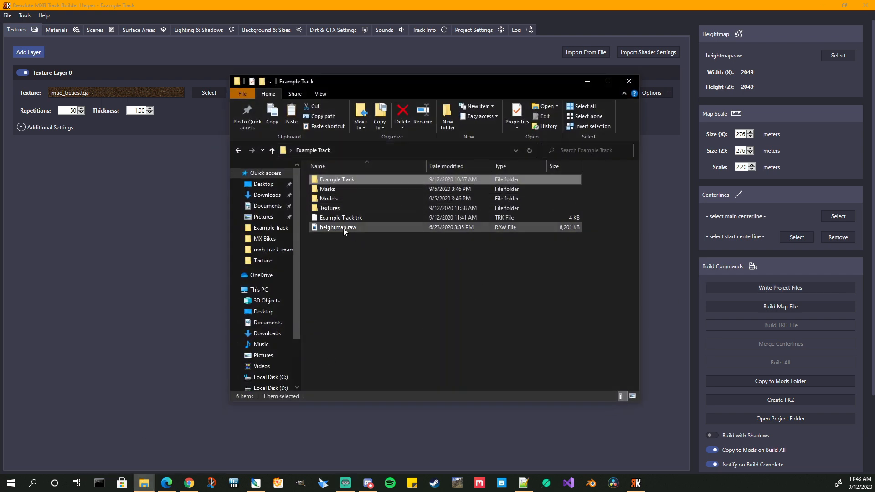
pyautogui.doubleClick(340, 179)
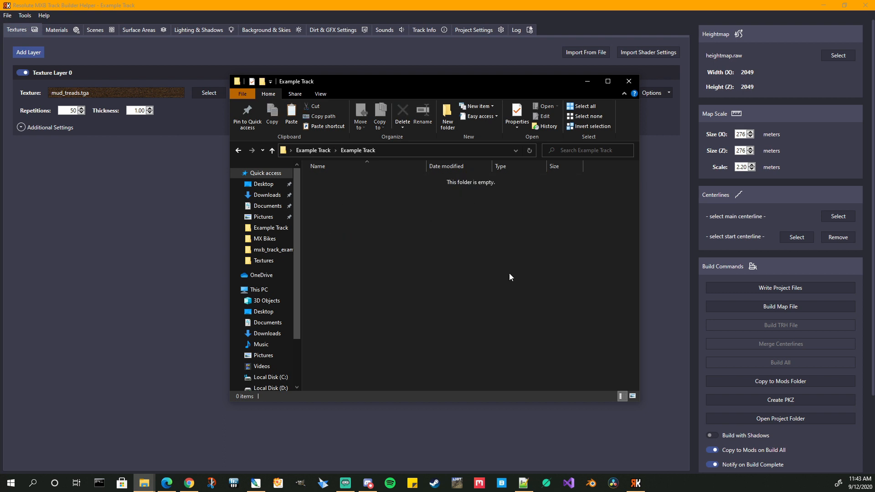
pyautogui.click(239, 150)
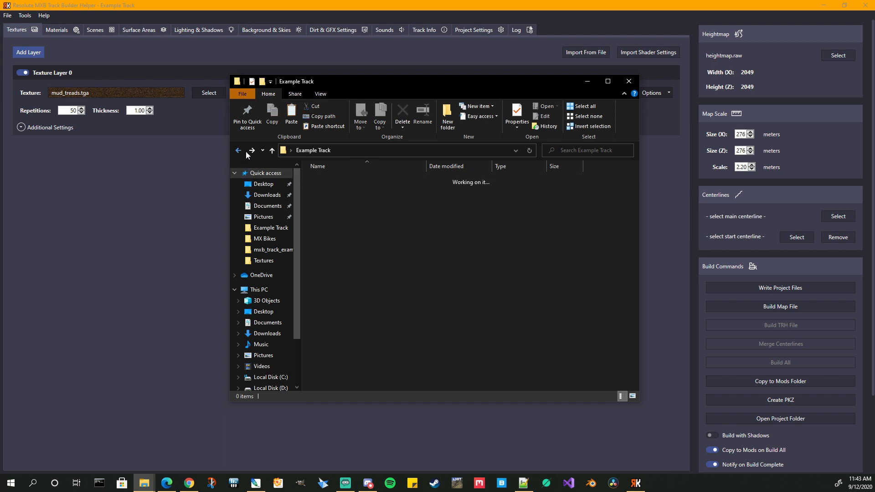
# Step: Write the project files in Track Builder Helper and check the generated files in the project folder
pyautogui.click(781, 288)
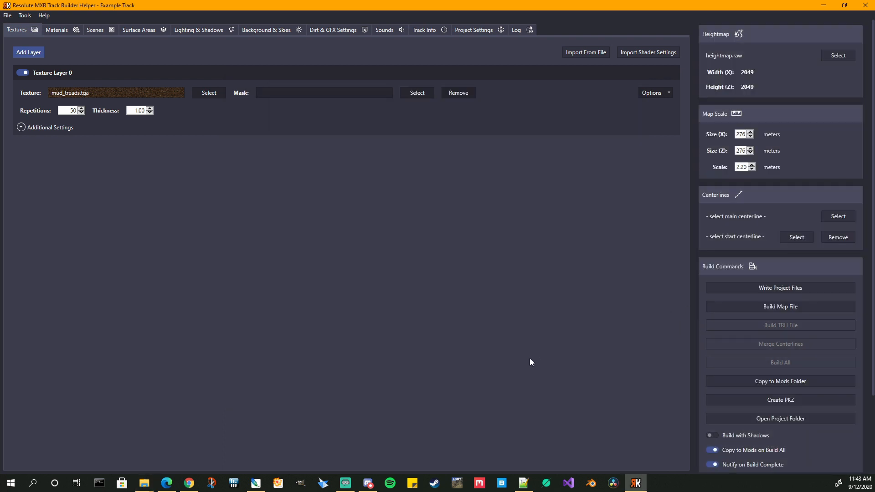
pyautogui.moveTo(144, 483)
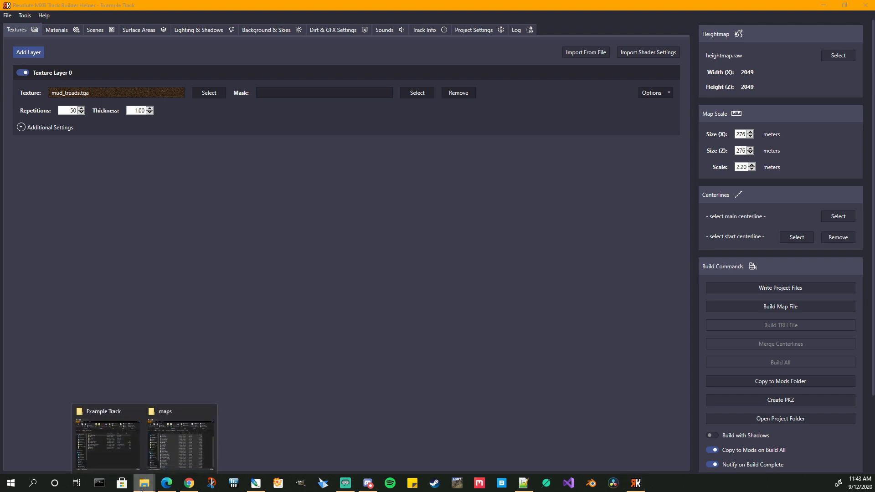
pyautogui.click(119, 450)
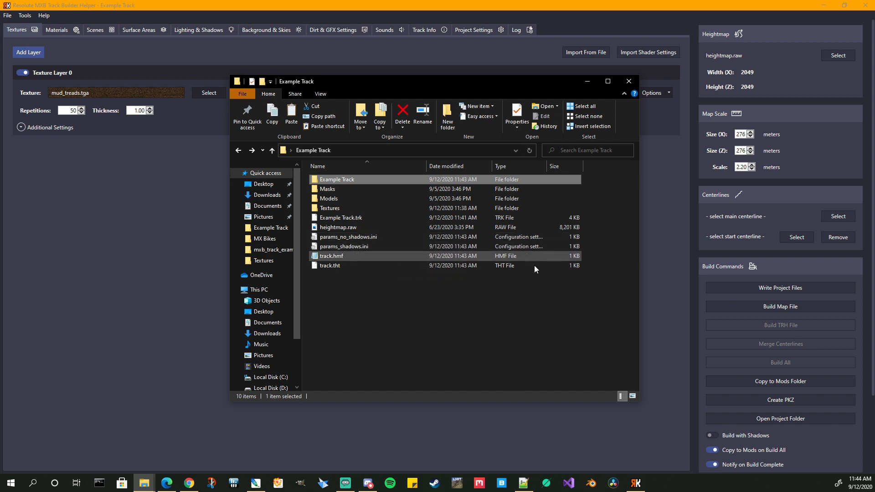
pyautogui.click(730, 434)
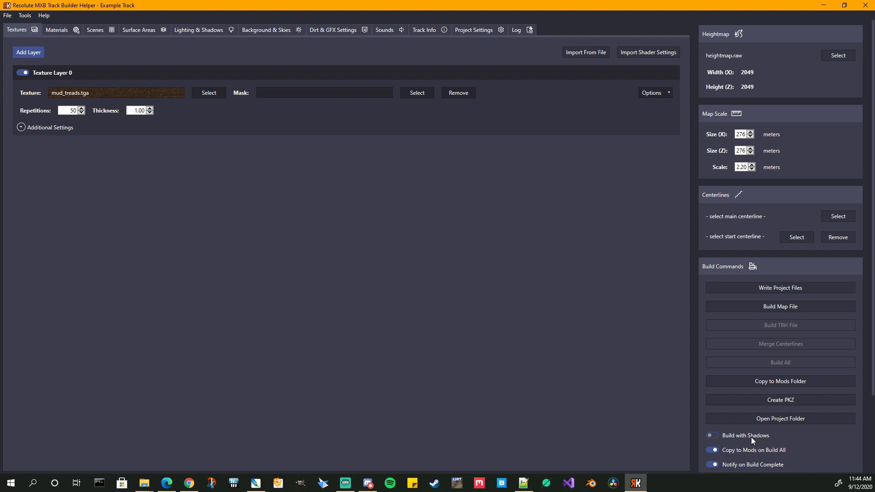
# Step: Switch back to File Explorer and examine the files written to the Example Track subfolder
pyautogui.click(144, 483)
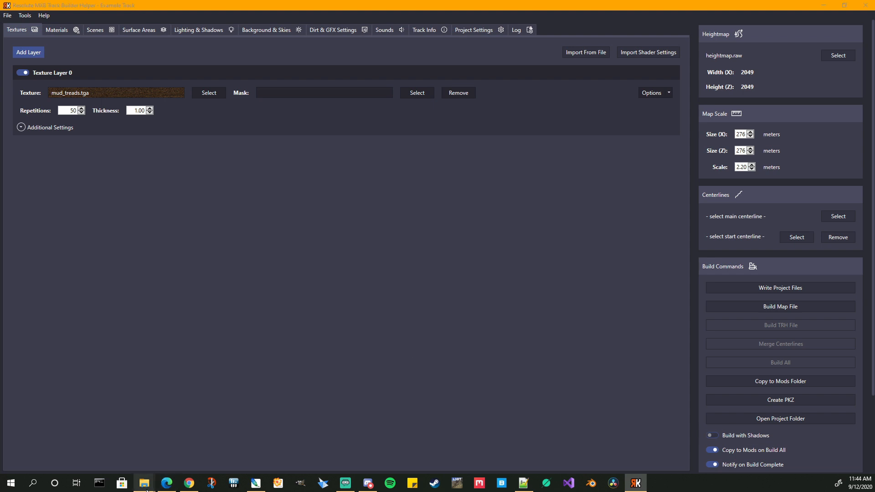
pyautogui.click(130, 431)
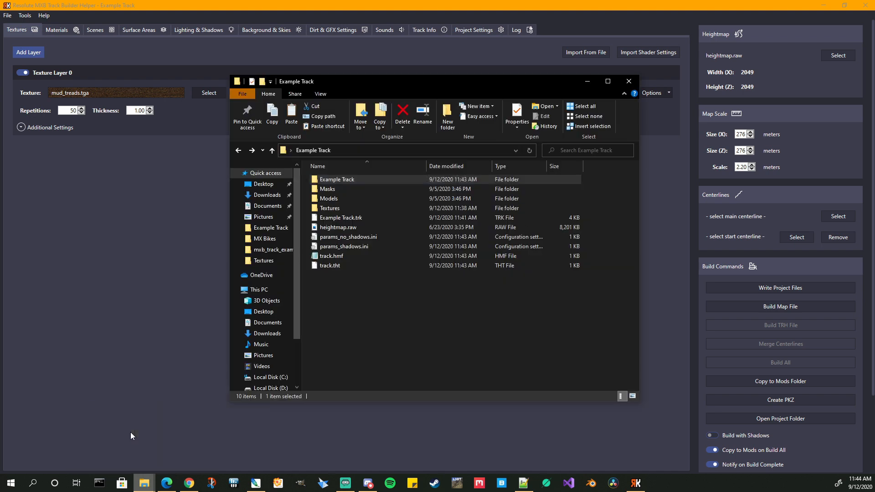
pyautogui.doubleClick(341, 179)
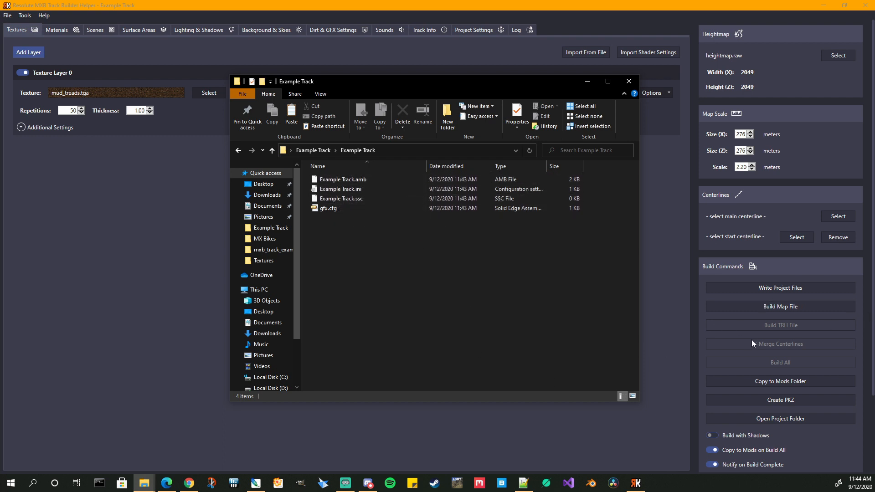
# Step: Build the map file for the Example Track project and check the build events in the log
pyautogui.click(781, 309)
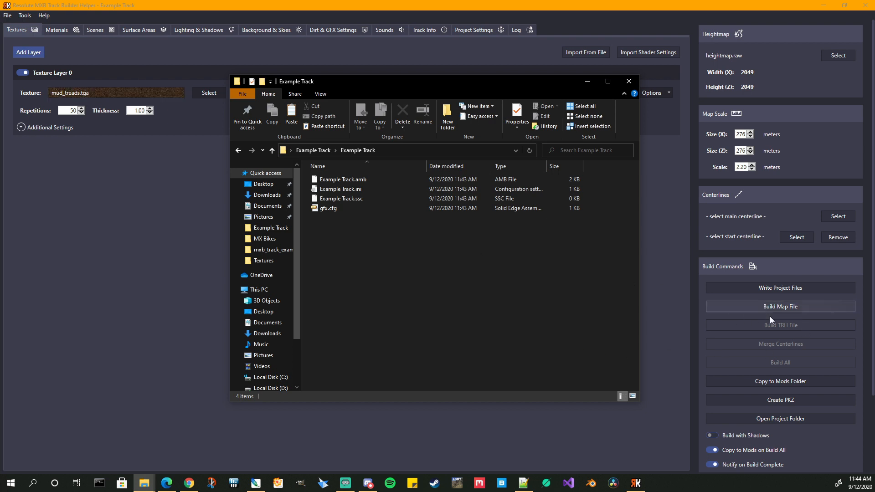
pyautogui.click(785, 306)
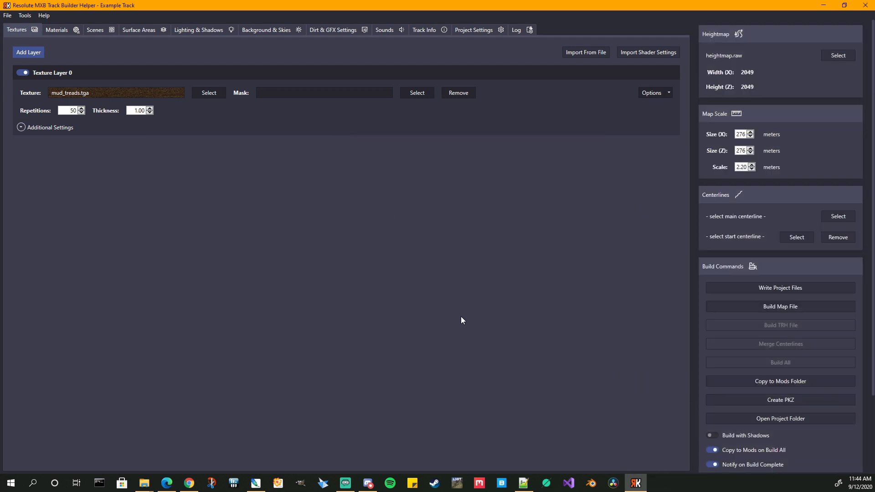
pyautogui.click(516, 32)
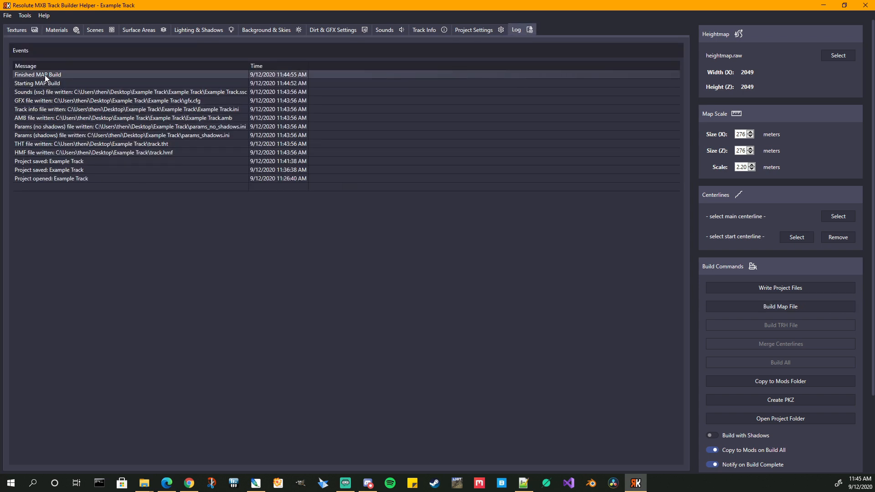
pyautogui.click(20, 33)
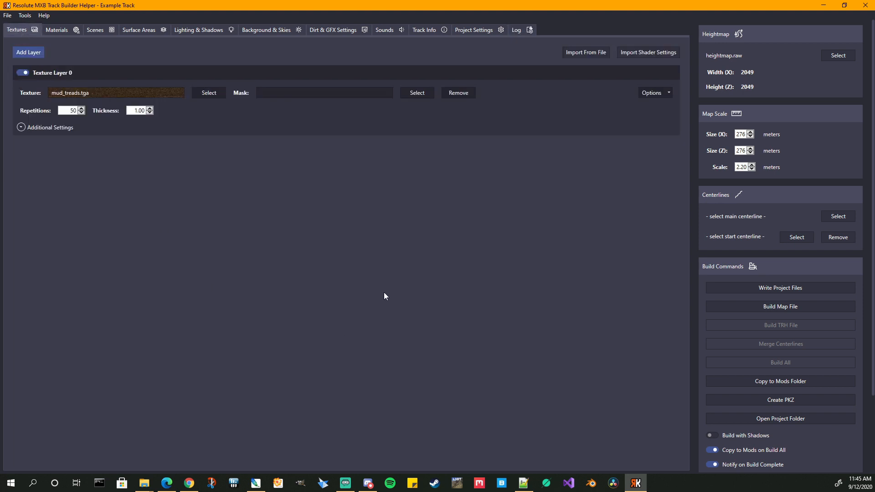
# Step: Launch the Map View tool from Track Builder Helper
pyautogui.scroll(-3, 818, 384)
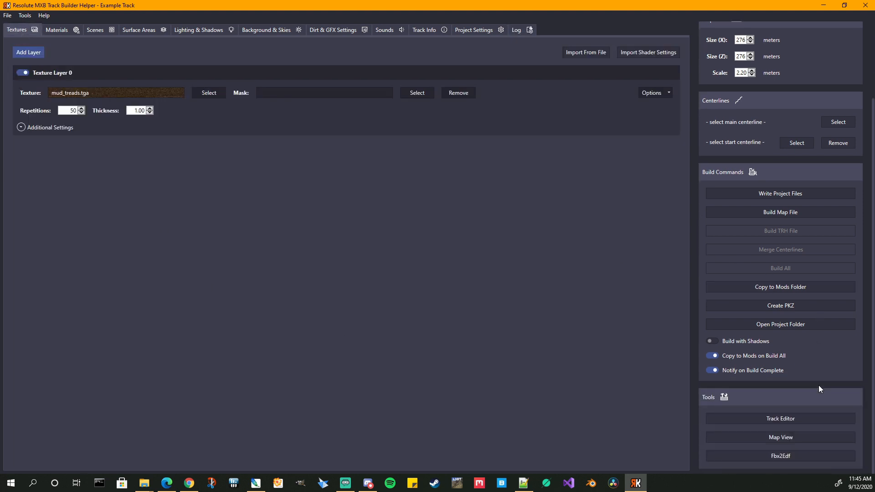
pyautogui.click(785, 438)
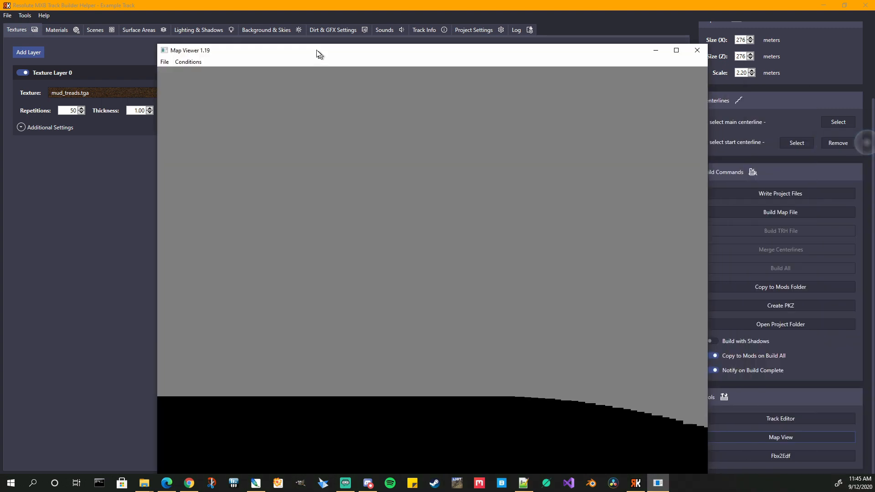
pyautogui.click(172, 52)
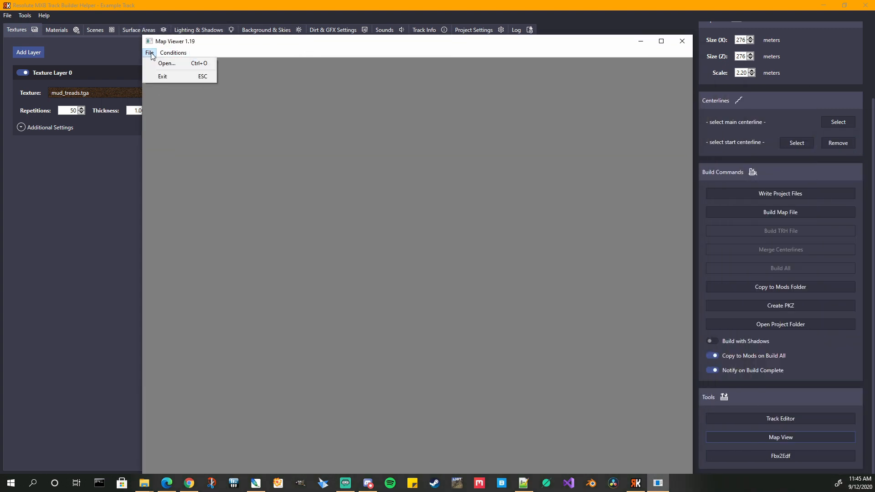
pyautogui.click(169, 64)
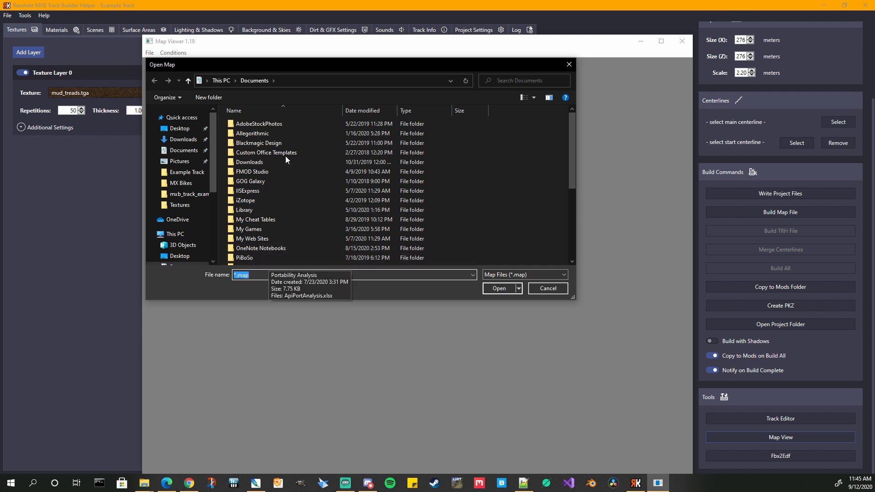
pyautogui.click(313, 81)
pyautogui.write('"D:\\Games\\Mods\\MX Bikes - Track Building\\mxb_track_example\\maps\\sand.tga"')
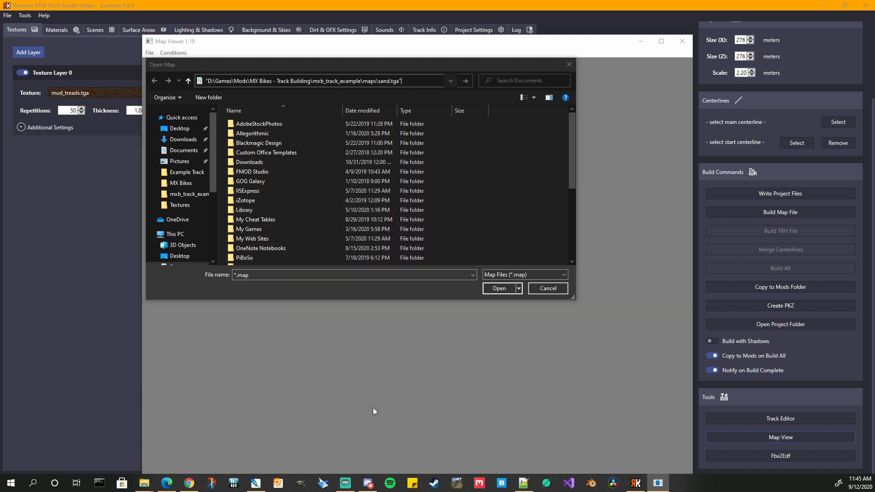
pyautogui.click(554, 289)
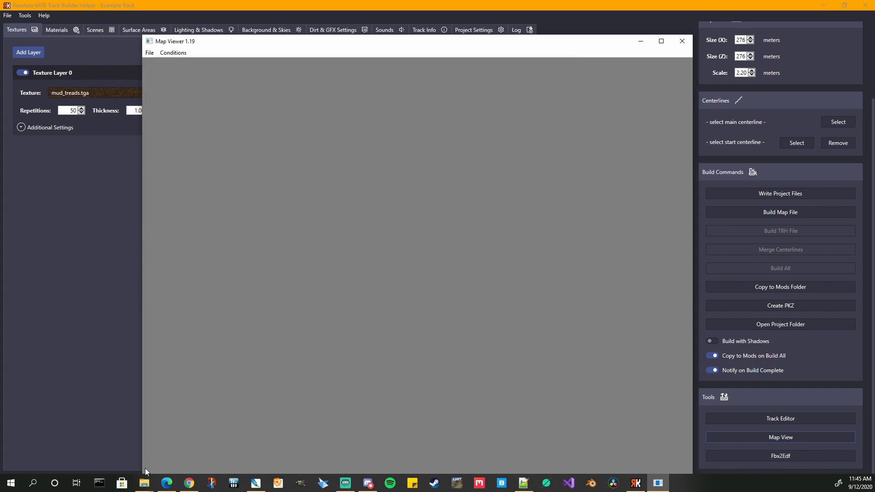
# Step: Switch to File Explorer and copy the folder path of the Example Track subfolder
pyautogui.moveTo(146, 479)
pyautogui.click(111, 445)
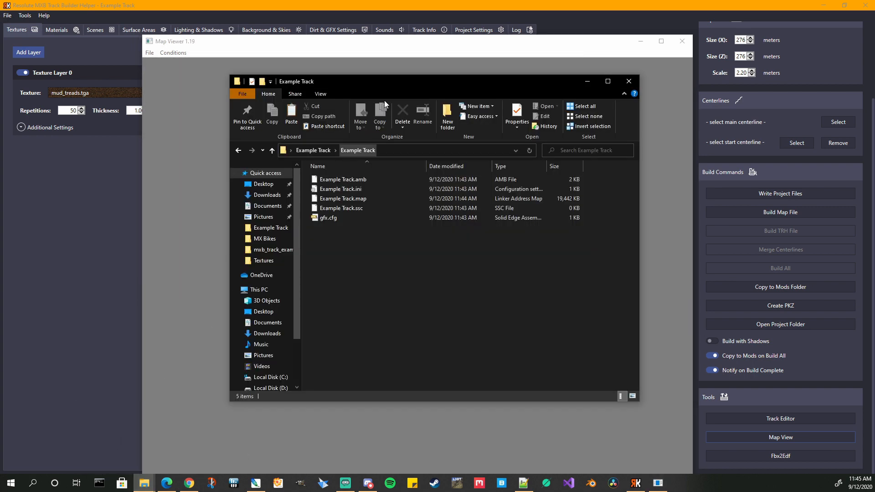
pyautogui.click(452, 150)
pyautogui.write('"D:\\Games\\Mods\\MX Bikes - Track Building\\mxb_track_example\\maps\\sand.tga"')
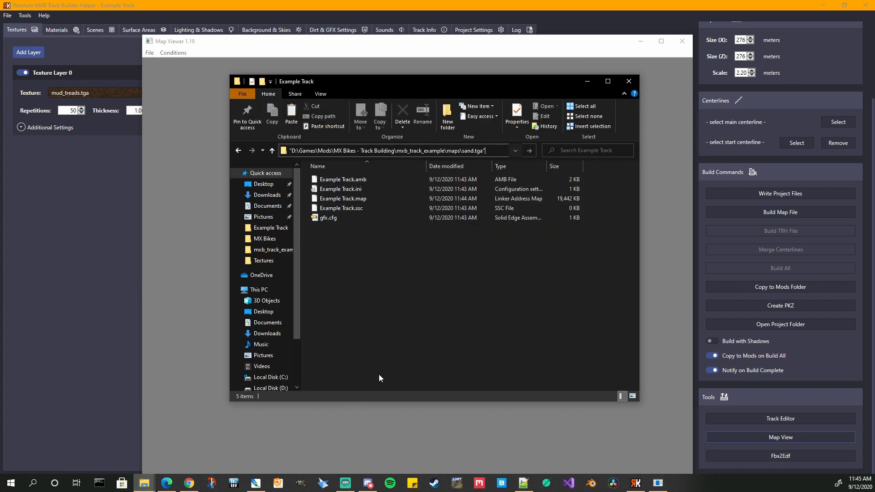
pyautogui.press('Return')
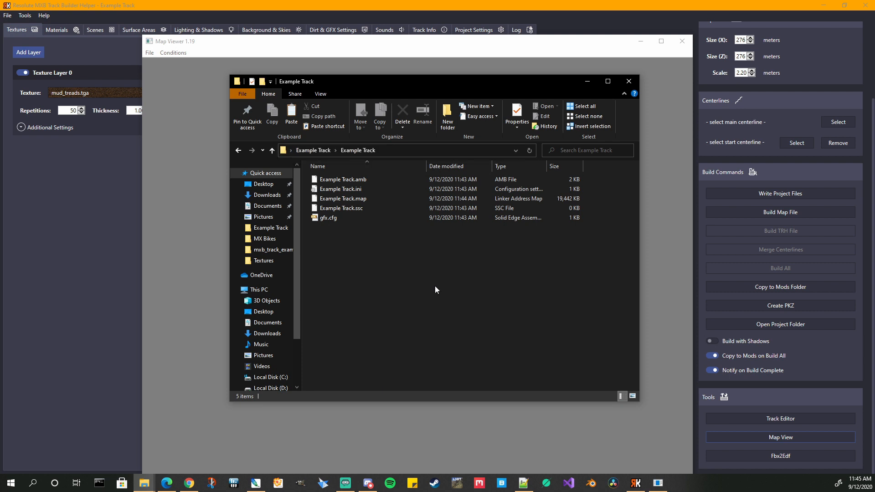
pyautogui.click(409, 152)
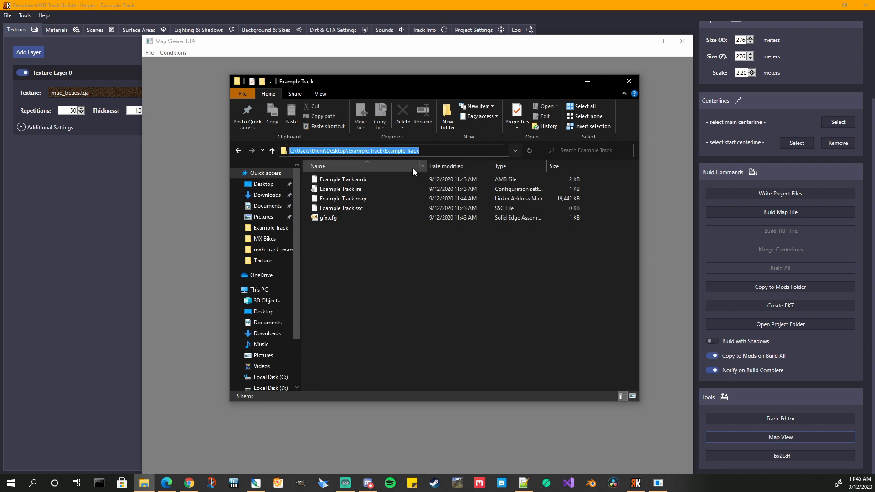
# Step: Open Example Track.map in Map Viewer to inspect the terrain, and select the map file in File Explorer
pyautogui.click(182, 329)
pyautogui.click(150, 53)
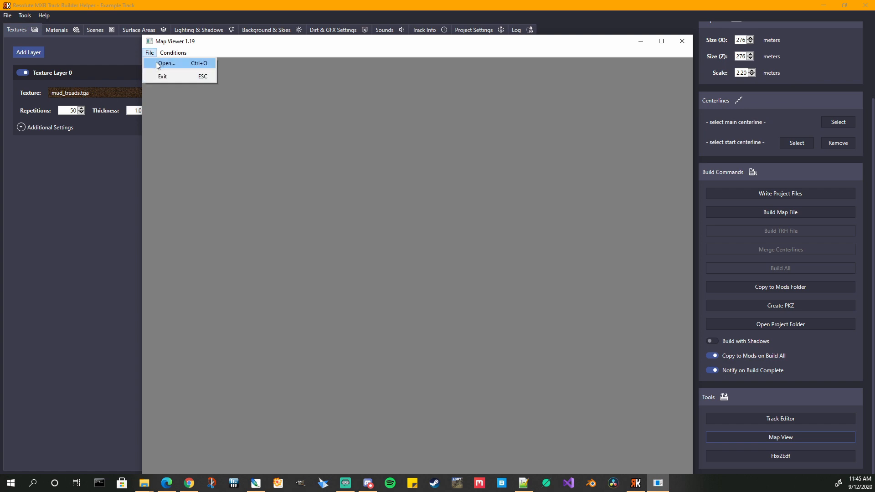
pyautogui.click(171, 65)
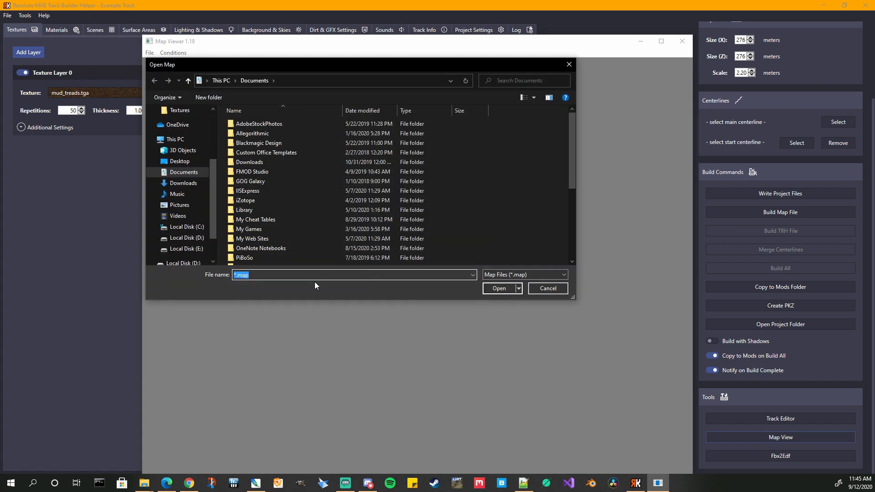
pyautogui.doubleClick(265, 126)
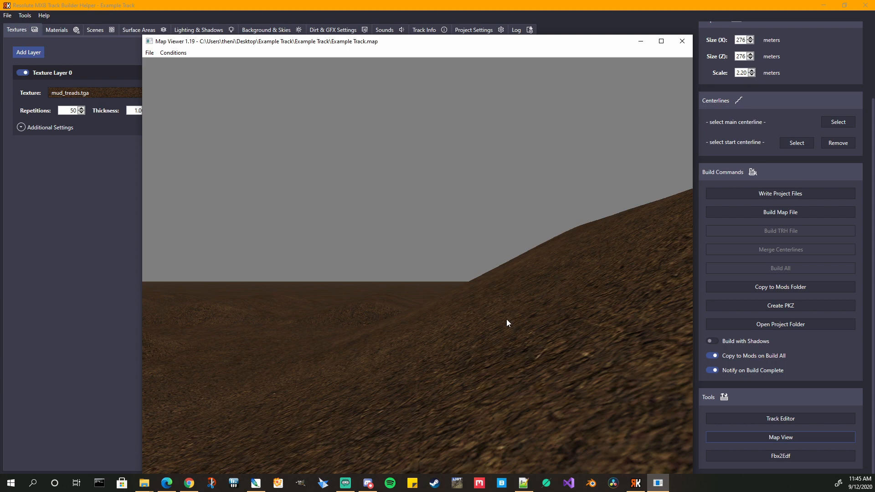
pyautogui.moveTo(506, 319); pyautogui.dragTo(465, 237)
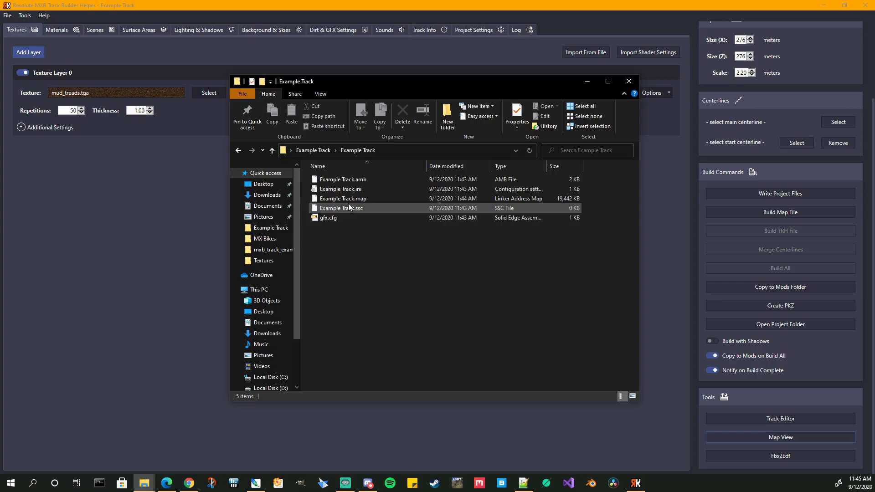
pyautogui.click(348, 200)
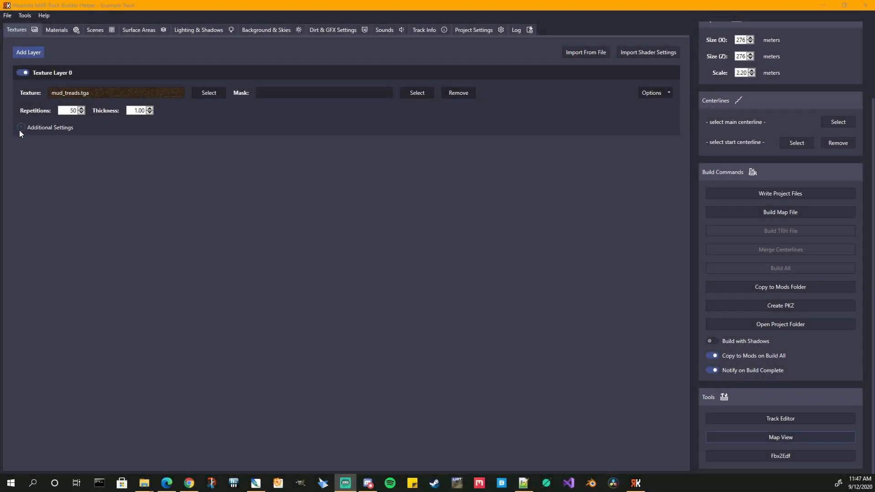
# Step: Expand the additional settings of Texture Layer 0 and open mud_treads.shd from the Textures folder in Notepad++
pyautogui.click(21, 128)
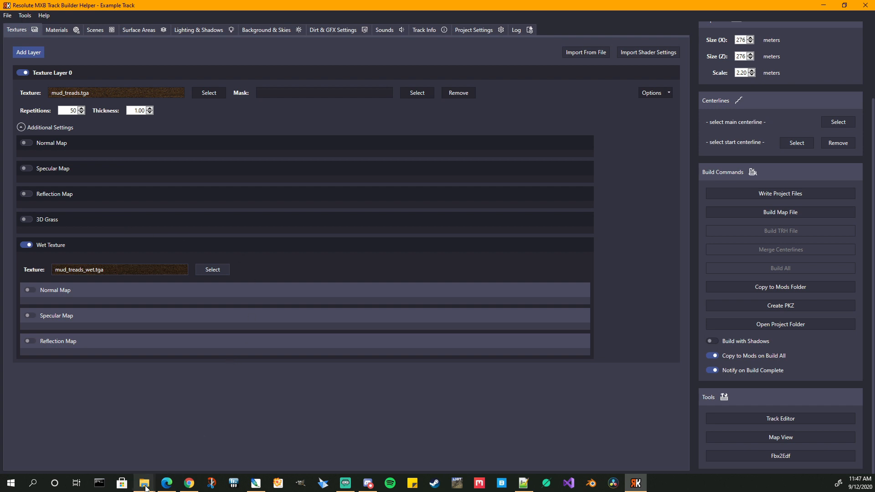
pyautogui.moveTo(145, 487)
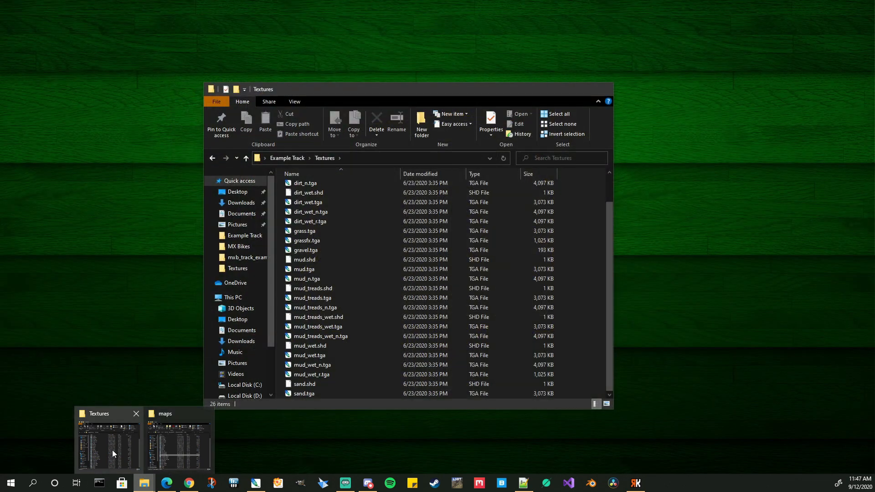
pyautogui.click(114, 453)
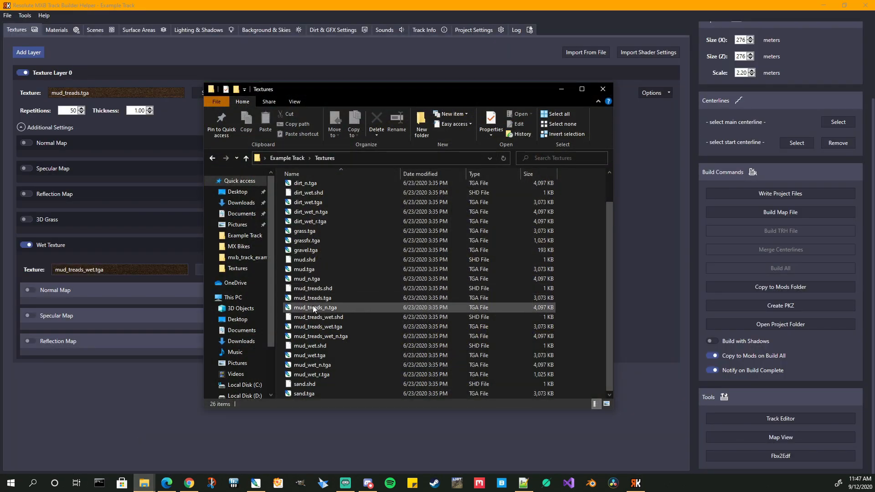
pyautogui.click(313, 289)
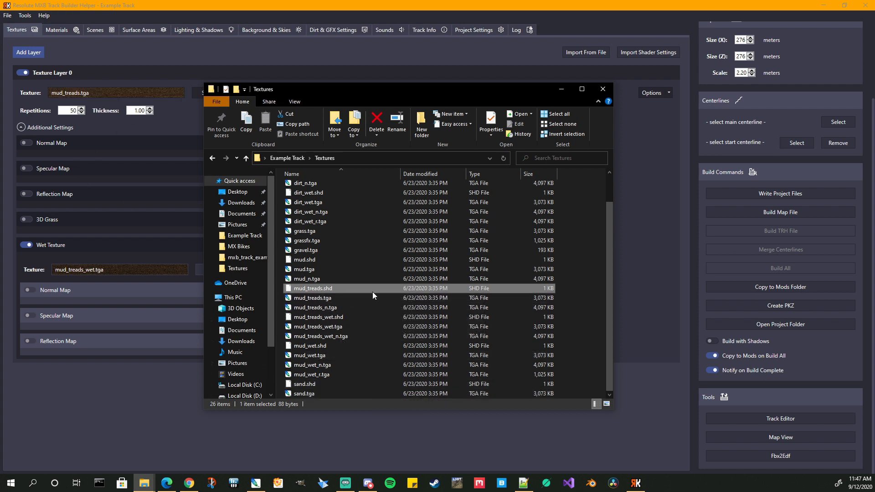
pyautogui.moveTo(359, 289); pyautogui.dragTo(617, 287)
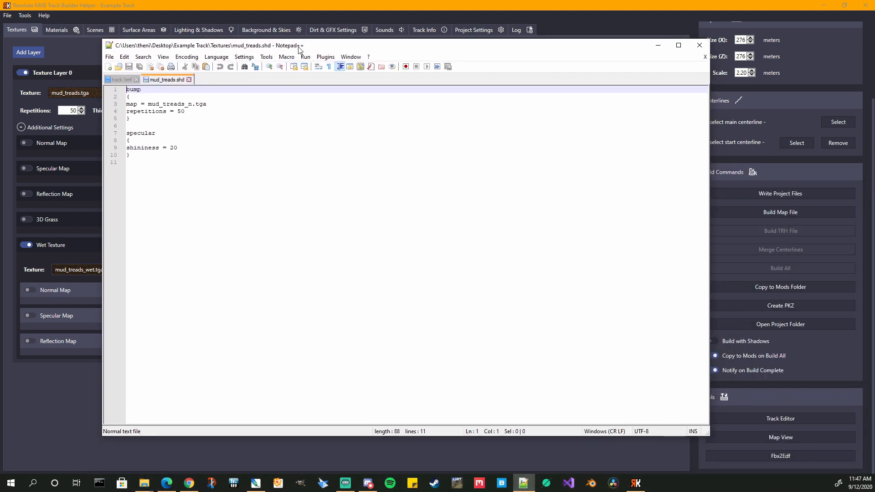
pyautogui.moveTo(298, 46); pyautogui.dragTo(356, 46)
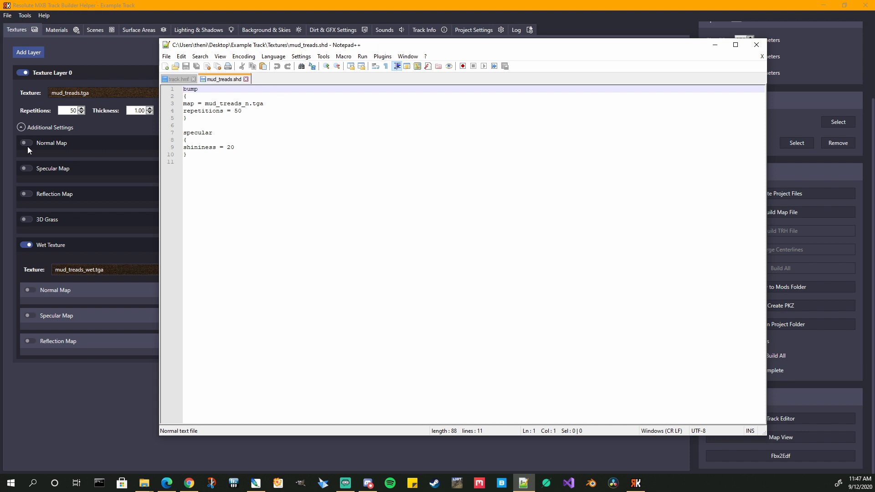
# Step: Examine the bump and specular blocks and the shininess value in mud_treads.shd, and clear the Notepad++ and File Explorer windows away
pyautogui.doubleClick(186, 89)
pyautogui.moveTo(186, 155); pyautogui.dragTo(177, 132)
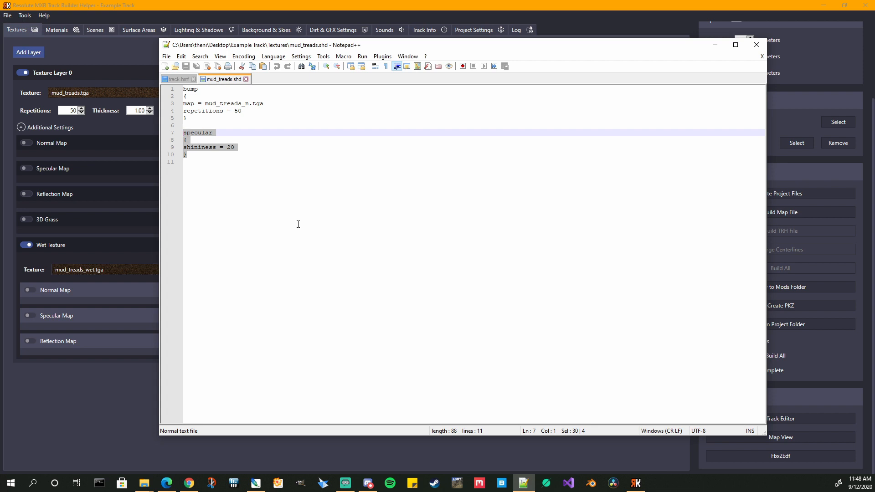
pyautogui.click(249, 157)
pyautogui.click(238, 142)
pyautogui.moveTo(239, 146); pyautogui.dragTo(227, 145)
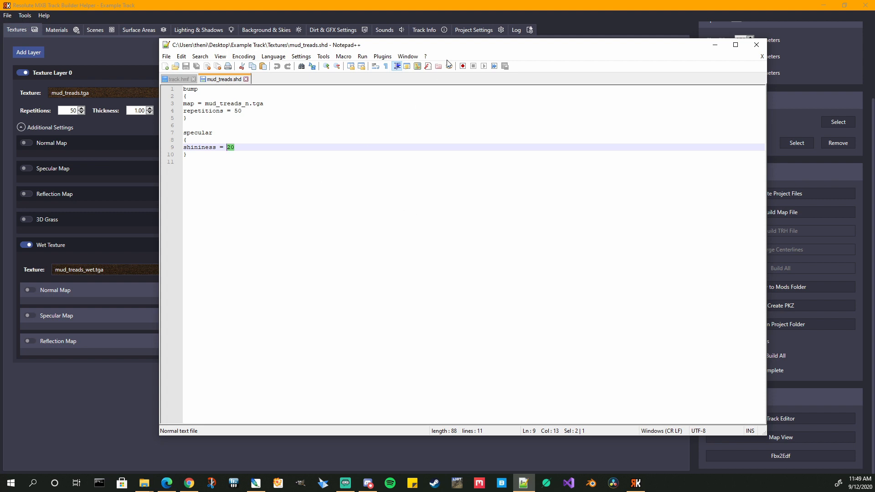
pyautogui.moveTo(437, 46); pyautogui.dragTo(874, 67)
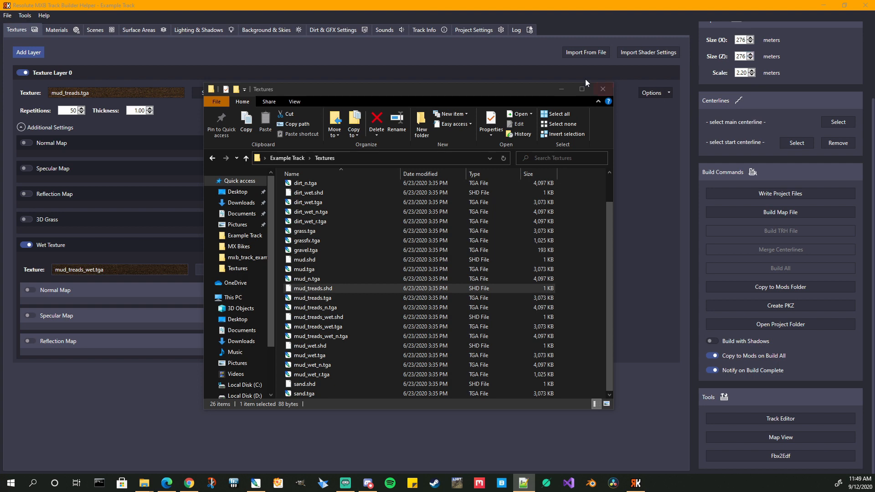
pyautogui.click(562, 89)
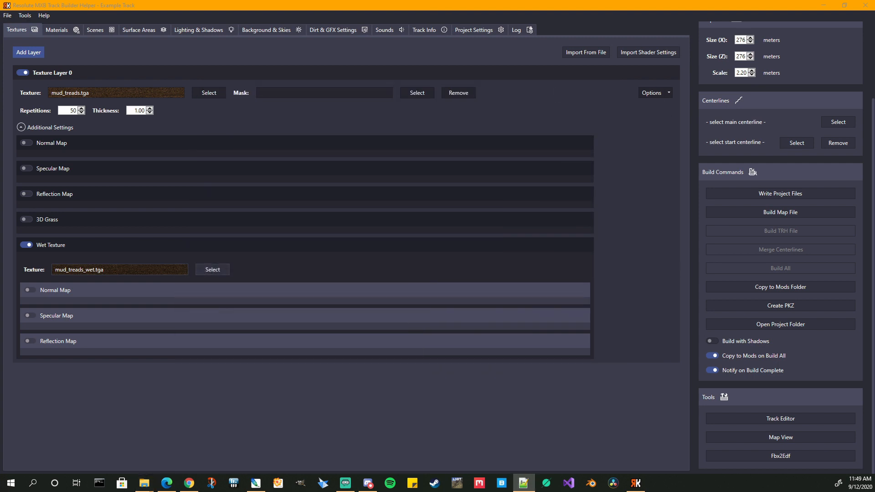
# Step: Enable the normal map for Texture Layer 0 with mud_treads_n.tga, enter 26 repetitions and leave Use Texture Repetitions on
pyautogui.click(27, 143)
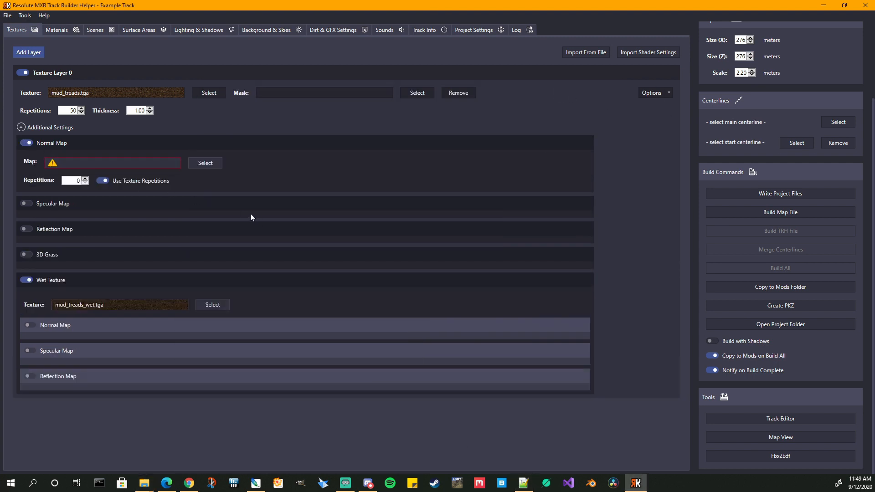
pyautogui.click(206, 165)
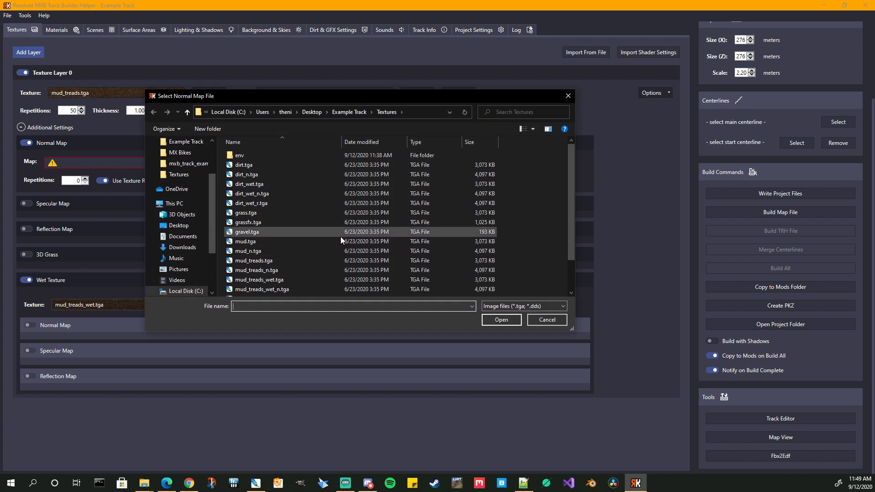
pyautogui.click(264, 270)
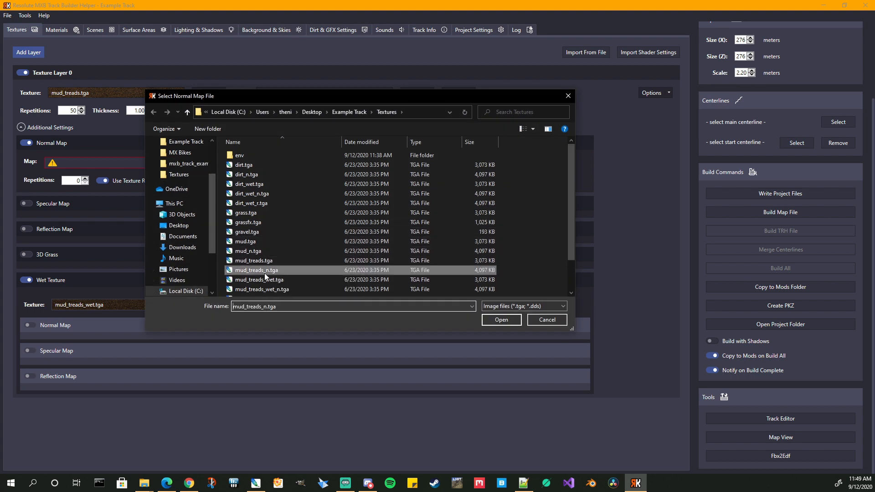
pyautogui.click(503, 322)
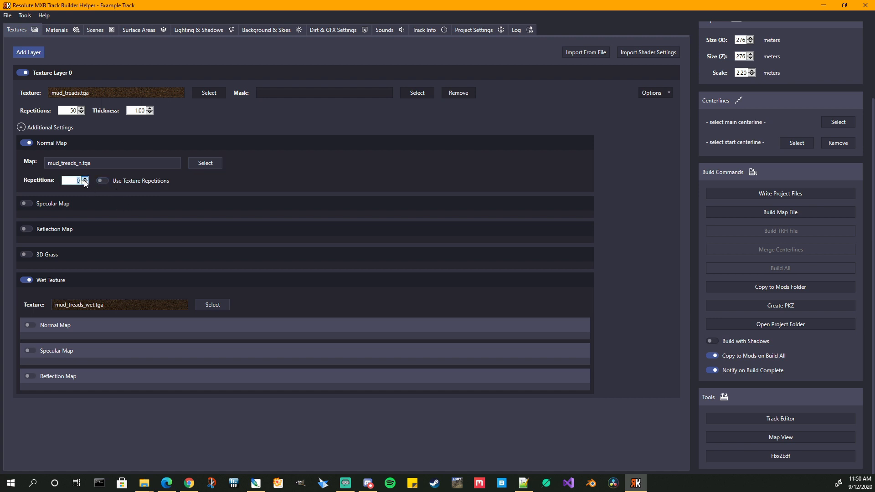
pyautogui.write('26')
pyautogui.click(103, 183)
pyautogui.click(105, 181)
# Step: Enable the specular map of Texture Layer 0, turn off Use Normal Map, and choose mud_treads_n.tga as its map
pyautogui.click(25, 203)
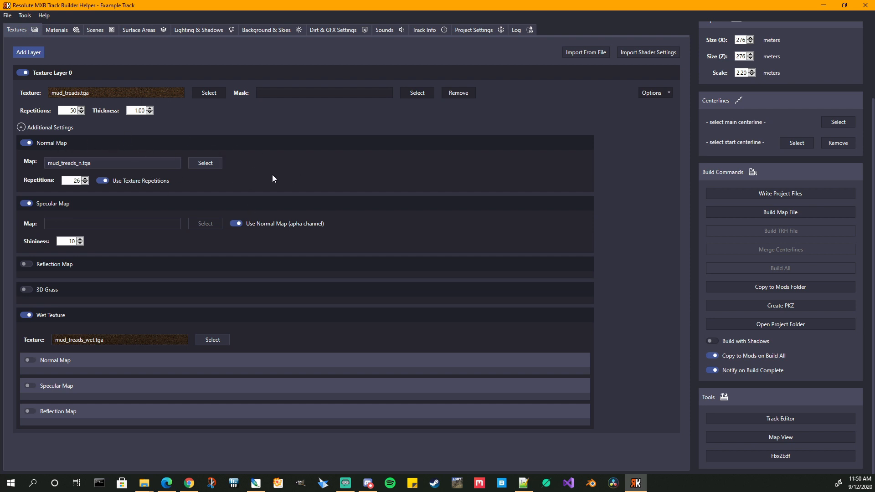
pyautogui.click(236, 223)
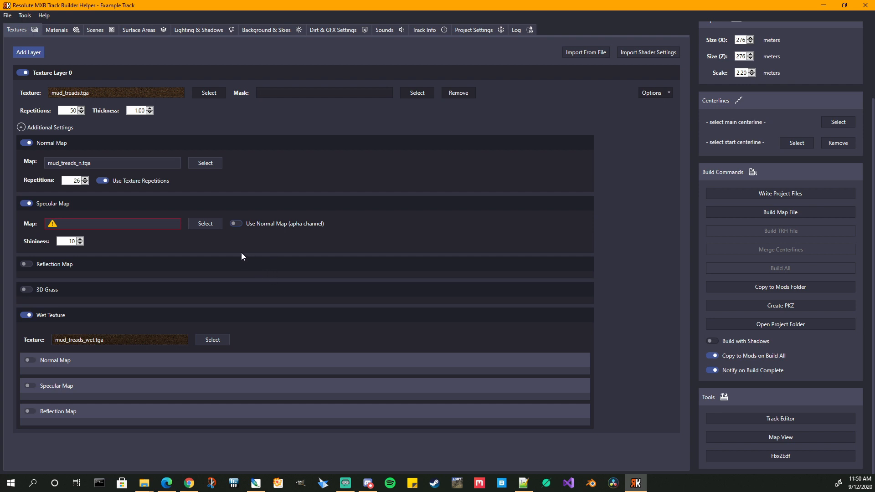
pyautogui.click(205, 224)
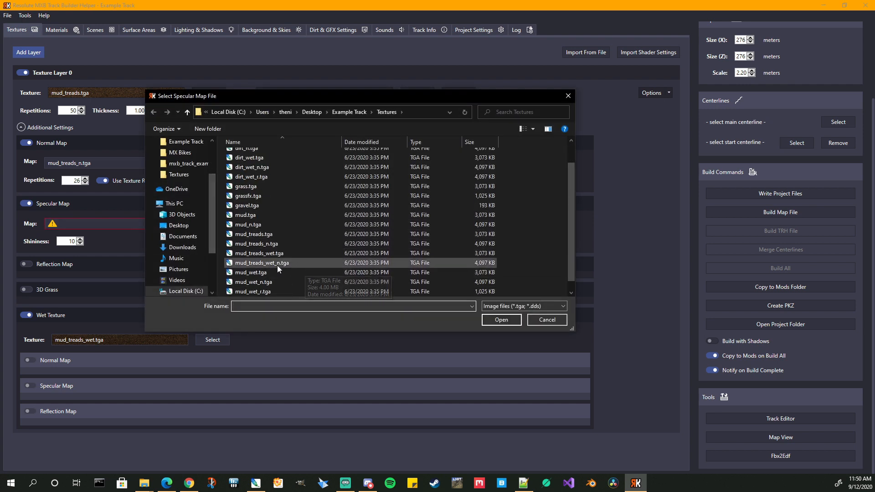
pyautogui.click(266, 244)
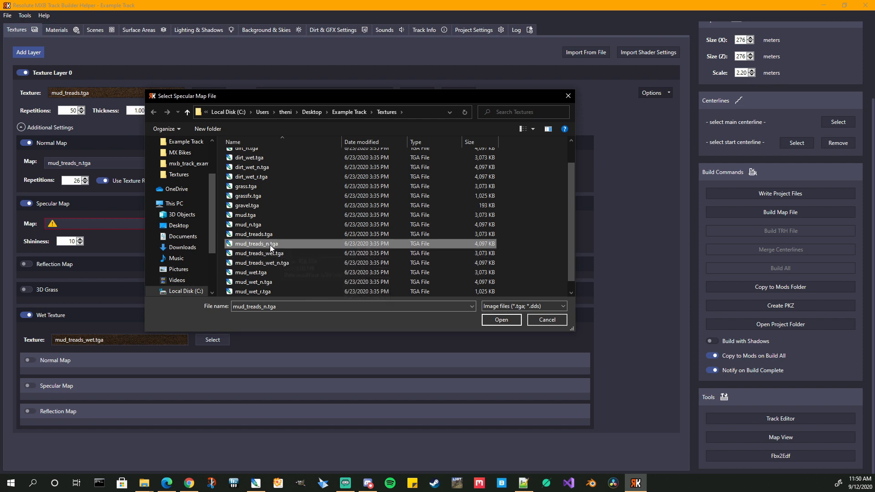
pyautogui.click(499, 319)
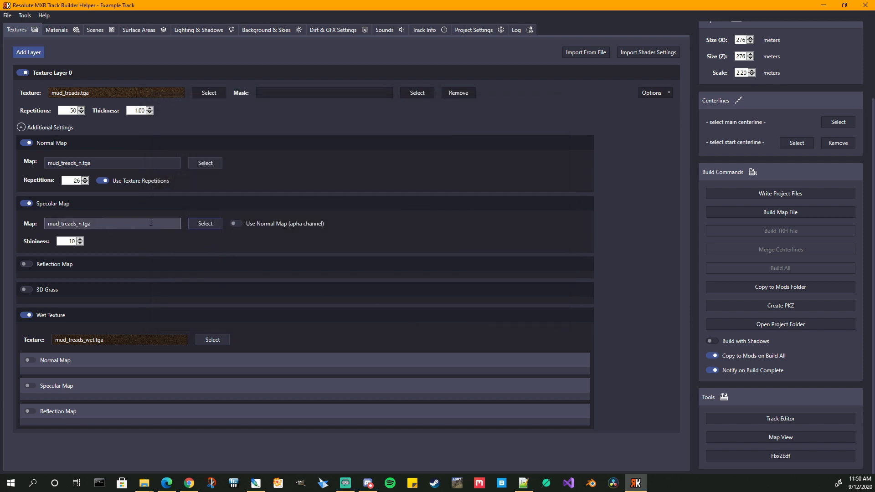
# Step: Return the specular map to using the normal map's alpha channel and set its shininess to 20
pyautogui.click(26, 143)
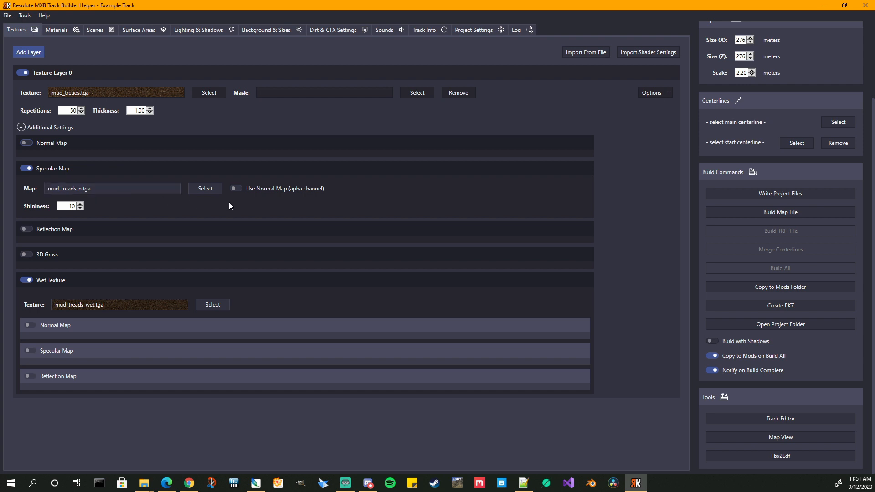
pyautogui.click(35, 143)
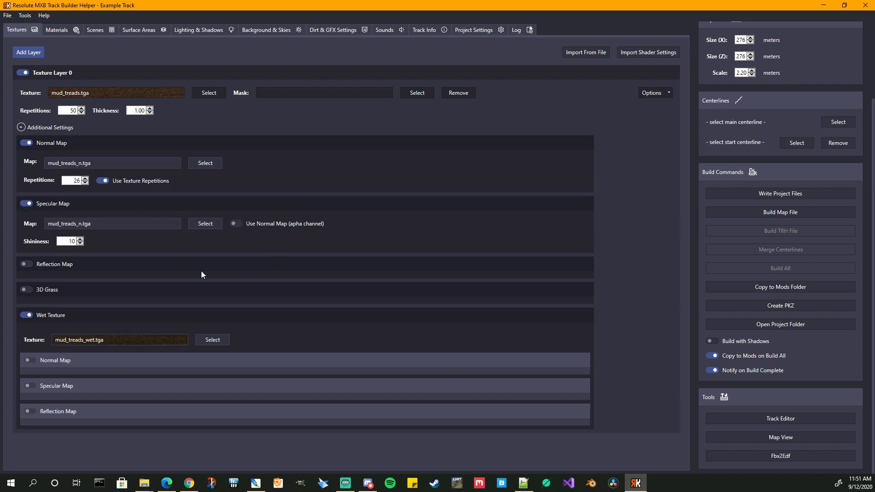
pyautogui.click(236, 223)
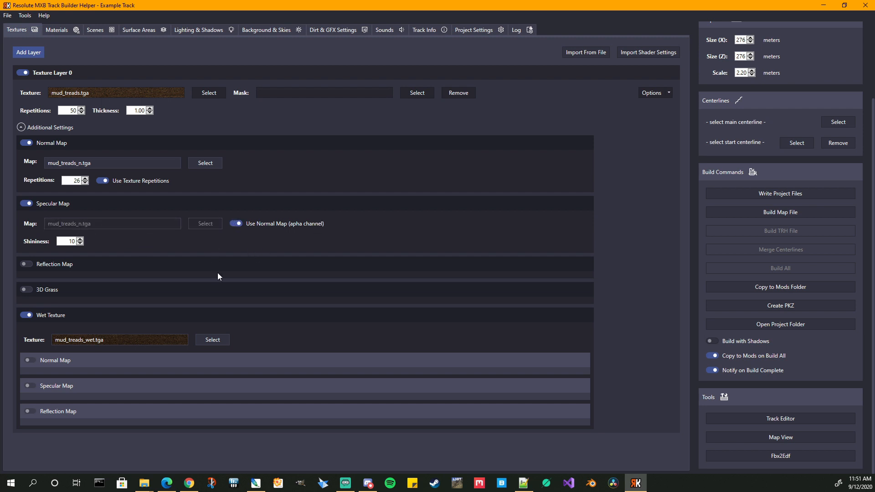
pyautogui.doubleClick(71, 240)
pyautogui.click(80, 240)
pyautogui.hotkey('alt', 'Tab')
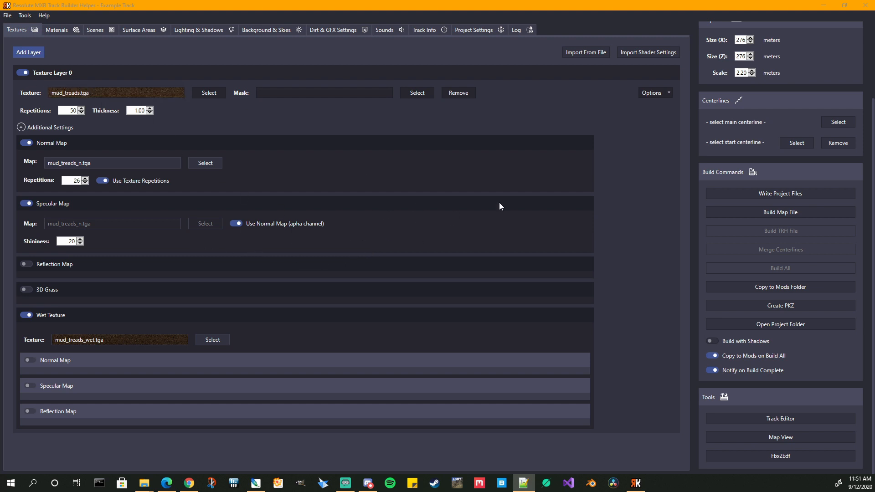
# Step: Collapse the additional settings of Texture Layer 0 and delete mud_treads.shd from the Textures folder in File Explorer
pyautogui.click(20, 128)
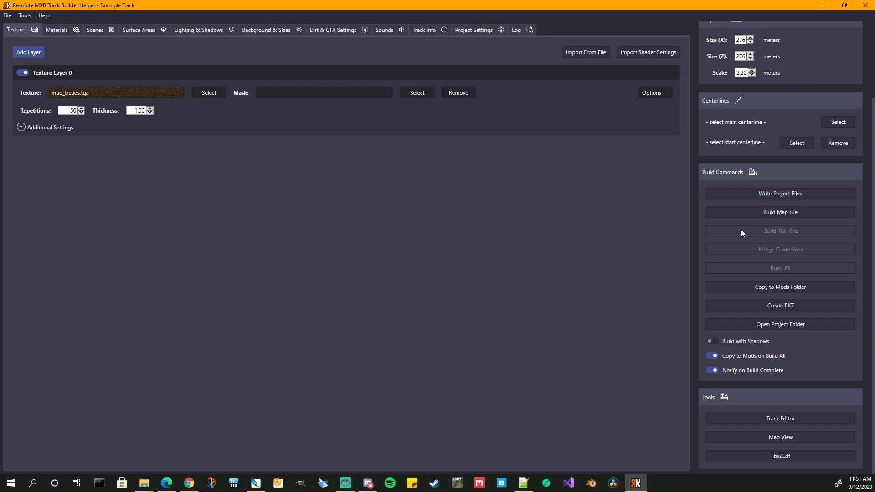
pyautogui.moveTo(144, 482)
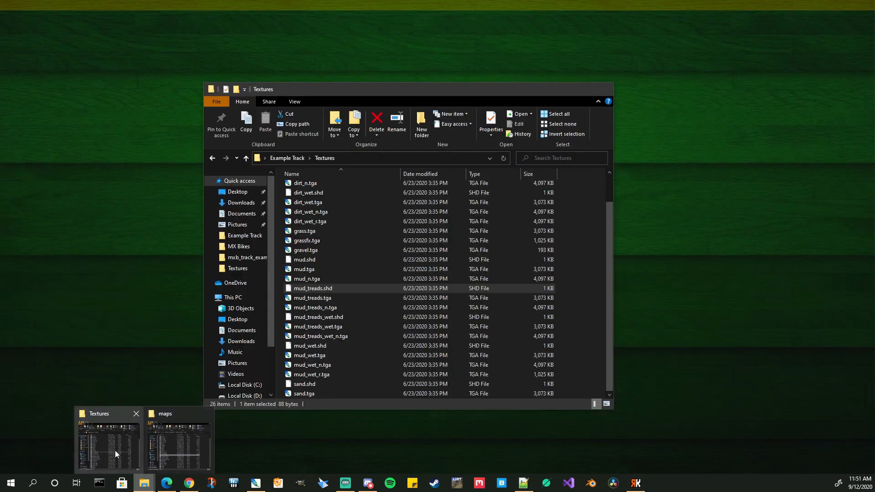
pyautogui.click(119, 450)
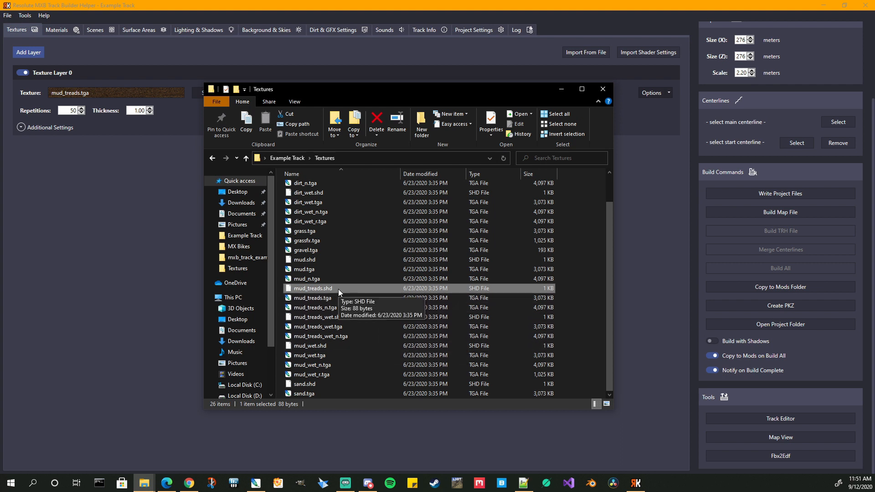
pyautogui.press('Delete')
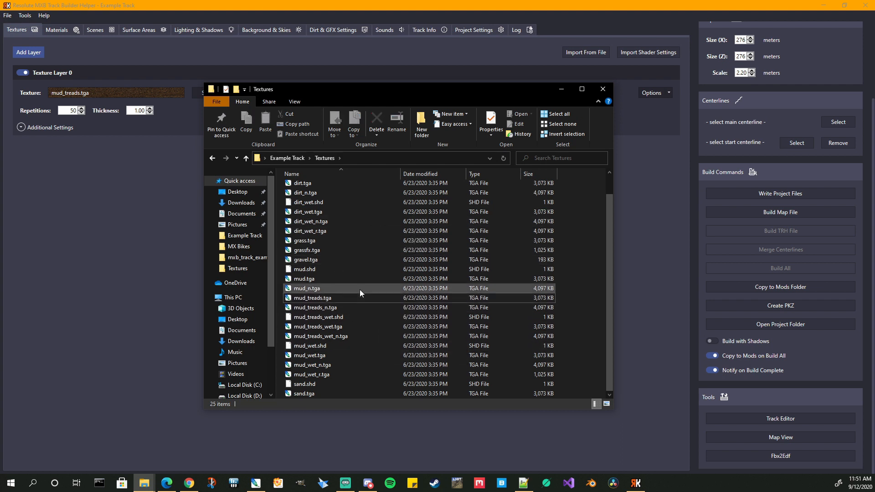
pyautogui.moveTo(430, 90); pyautogui.dragTo(364, 152)
# Step: Write the project files from the track builder and select the newly written mud_treads.shd in the Textures folder
pyautogui.click(22, 128)
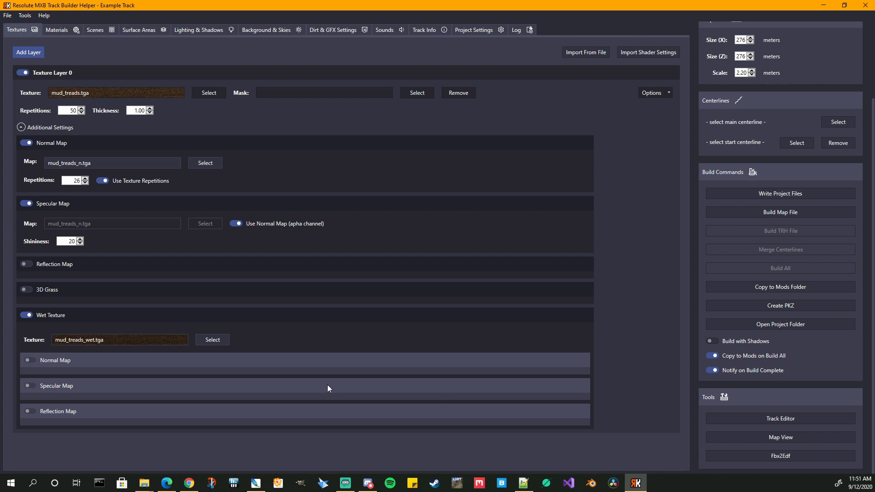
pyautogui.click(789, 193)
pyautogui.moveTo(148, 485)
pyautogui.click(116, 438)
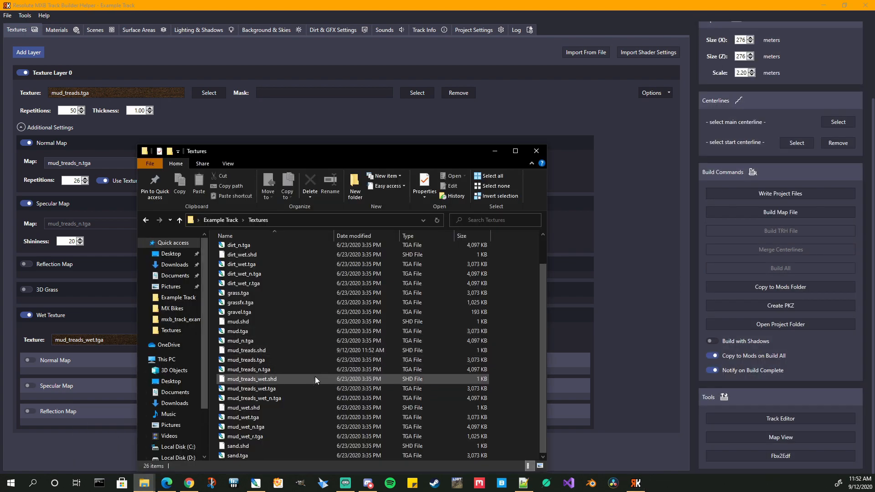
pyautogui.click(249, 351)
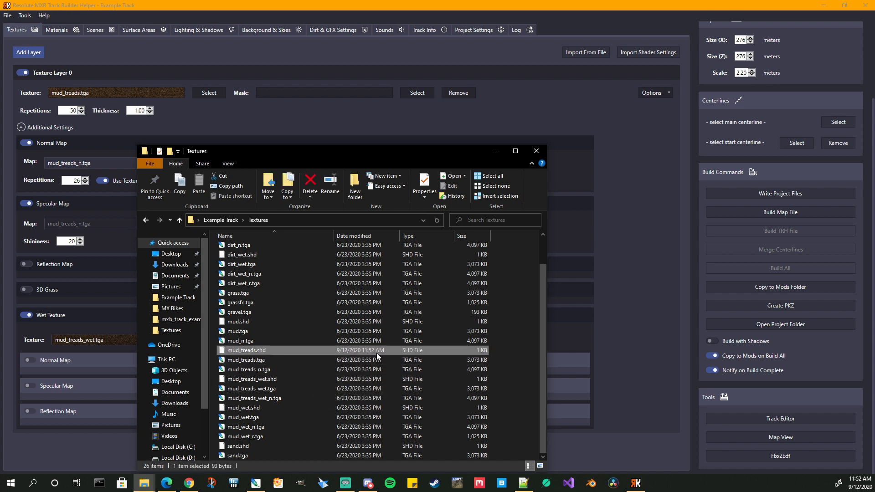
# Step: Open mud_treads.shd in Notepad++ to examine its bump and specular blocks, and move the editor out of the way
pyautogui.doubleClick(249, 350)
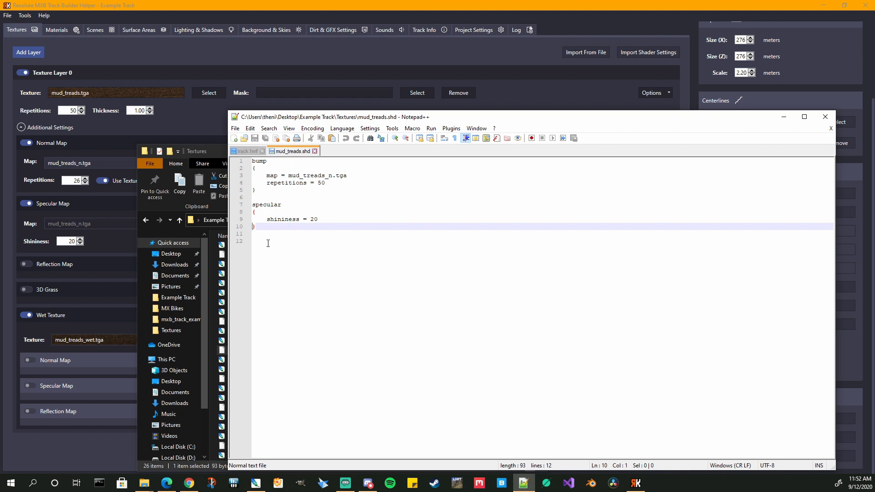
pyautogui.moveTo(551, 120); pyautogui.dragTo(874, 200)
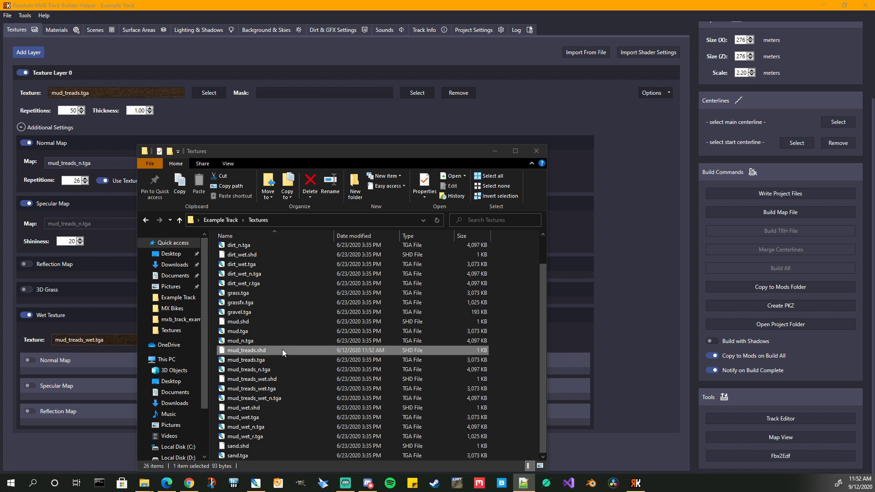
pyautogui.click(245, 351)
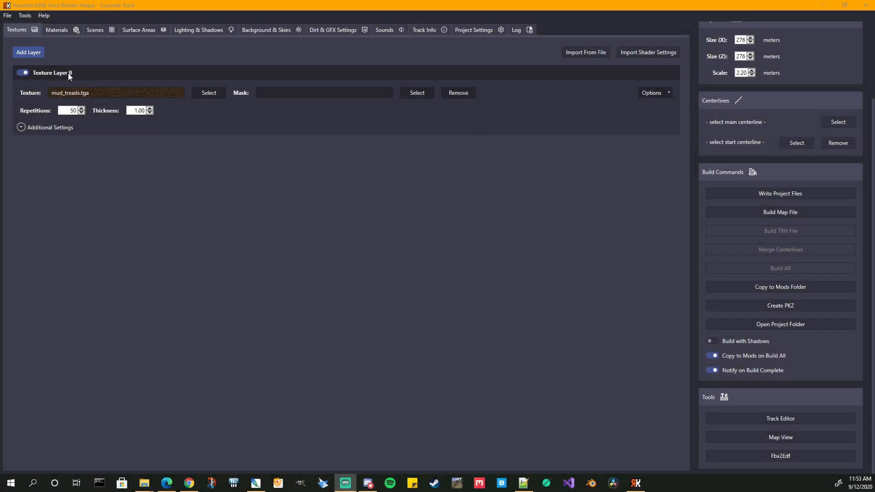
# Step: Add three empty texture layers above the mud_treads.tga layer in the track builder
pyautogui.click(27, 53)
pyautogui.click(19, 57)
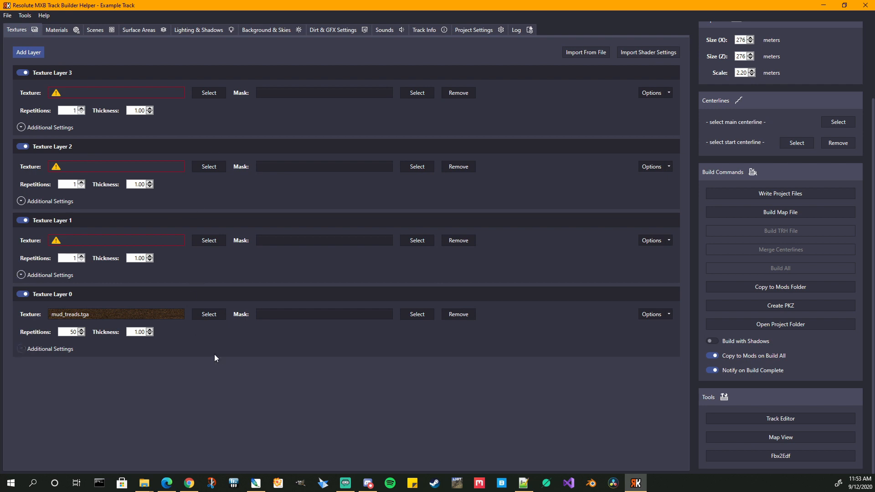
pyautogui.click(587, 51)
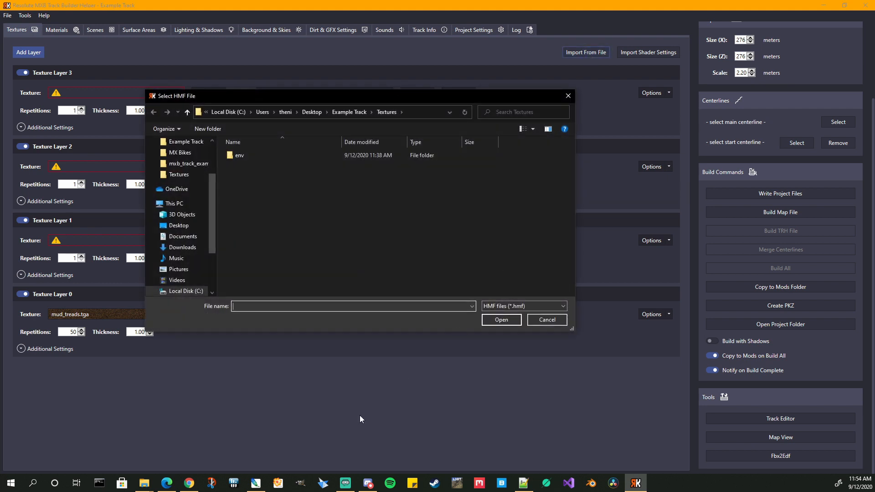
pyautogui.click(144, 482)
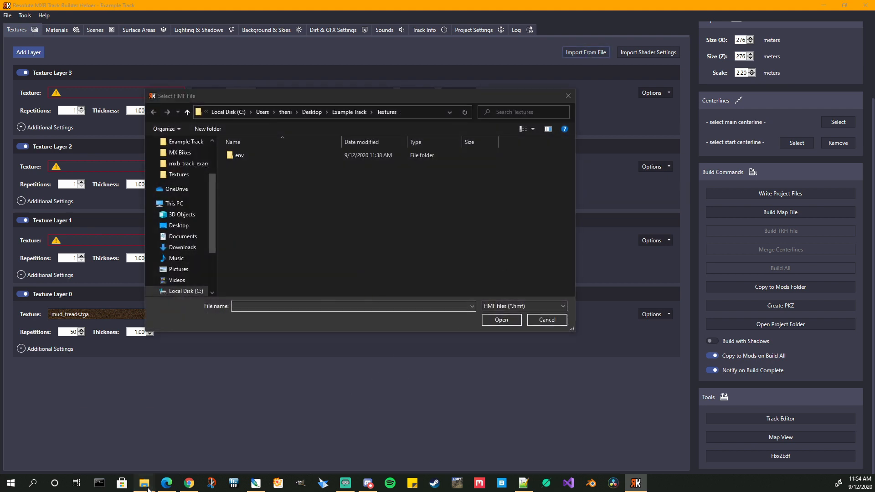
pyautogui.click(184, 454)
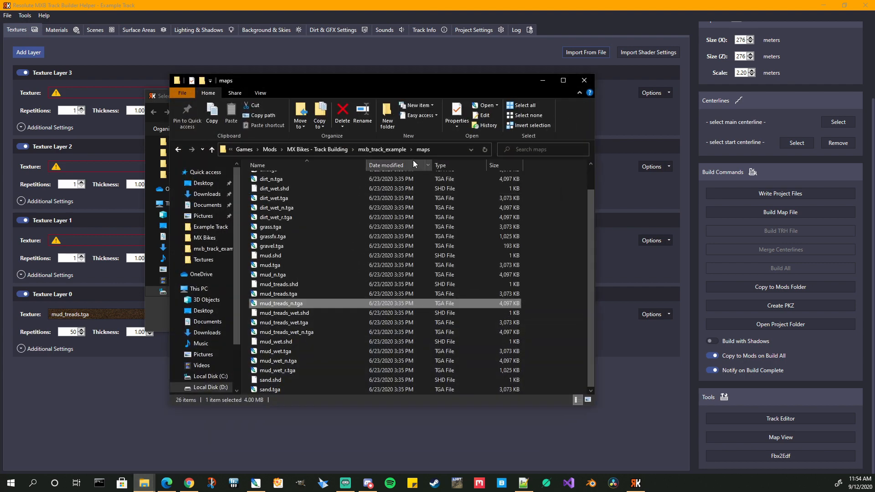
pyautogui.click(403, 154)
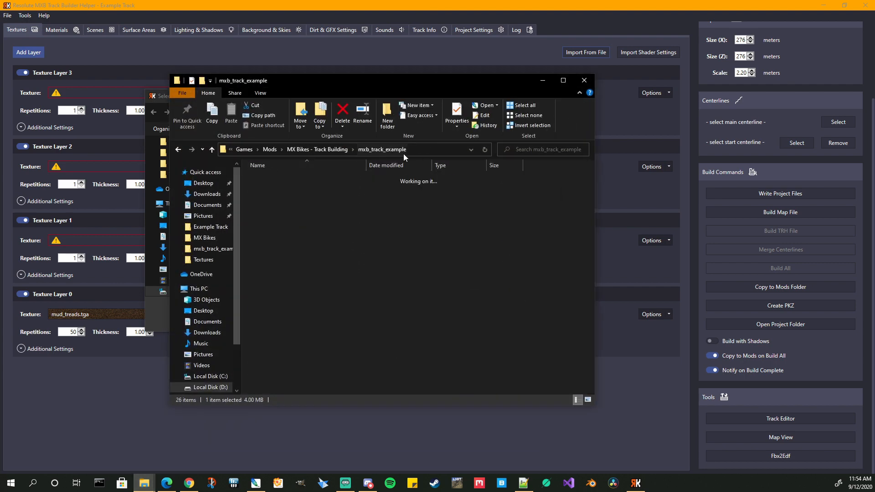
pyautogui.click(433, 151)
pyautogui.hotkey('ctrl', 'c')
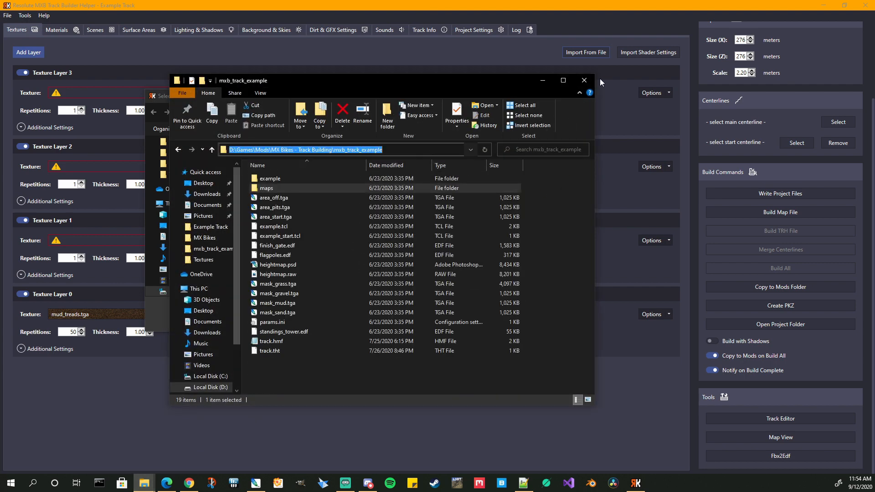
pyautogui.moveTo(419, 84); pyautogui.dragTo(679, 84)
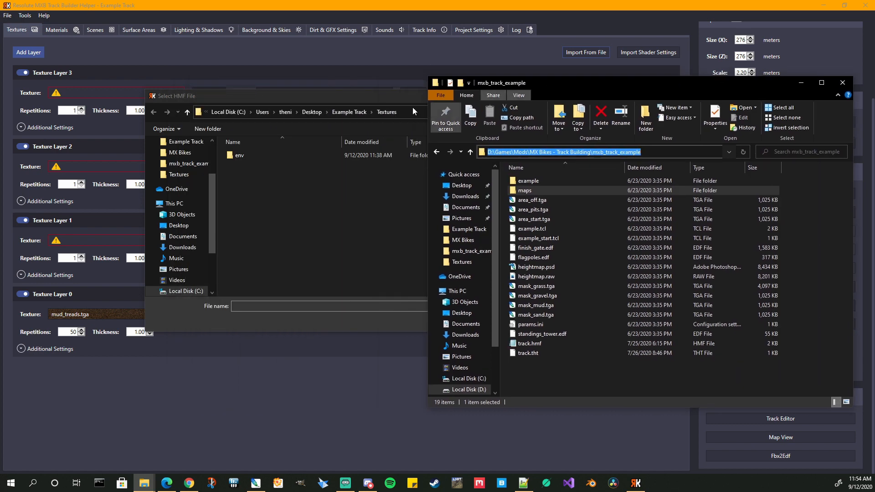
pyautogui.click(366, 94)
pyautogui.click(406, 113)
pyautogui.hotkey('ctrl', 'v')
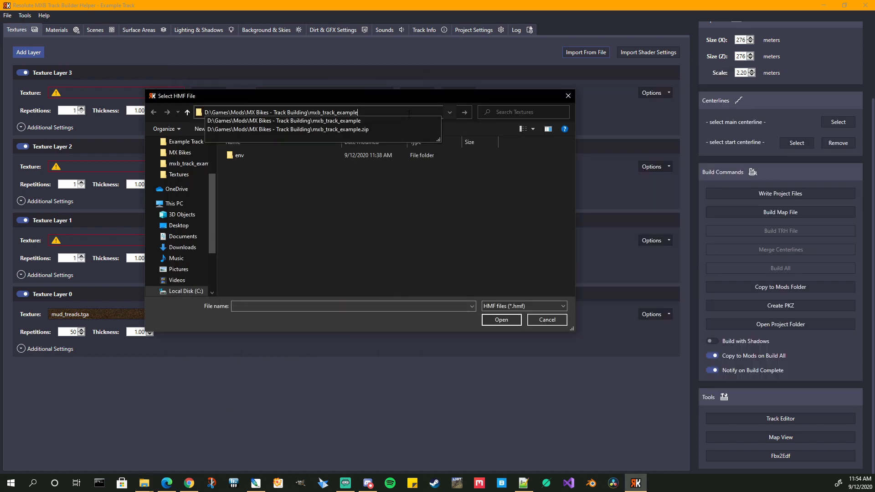
pyautogui.press('Return')
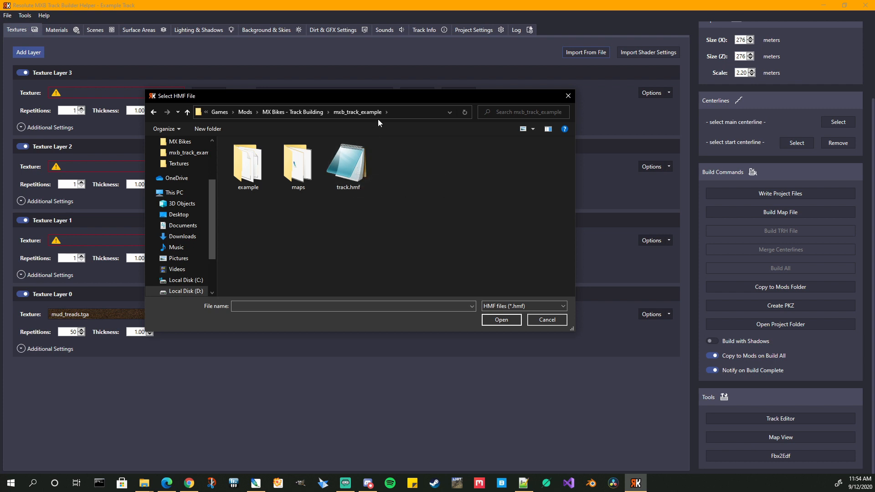
pyautogui.click(344, 172)
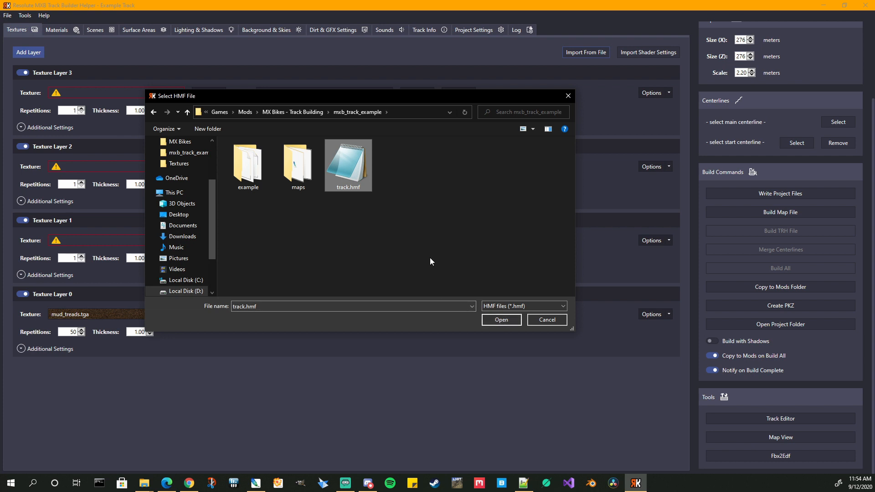
pyautogui.click(418, 111)
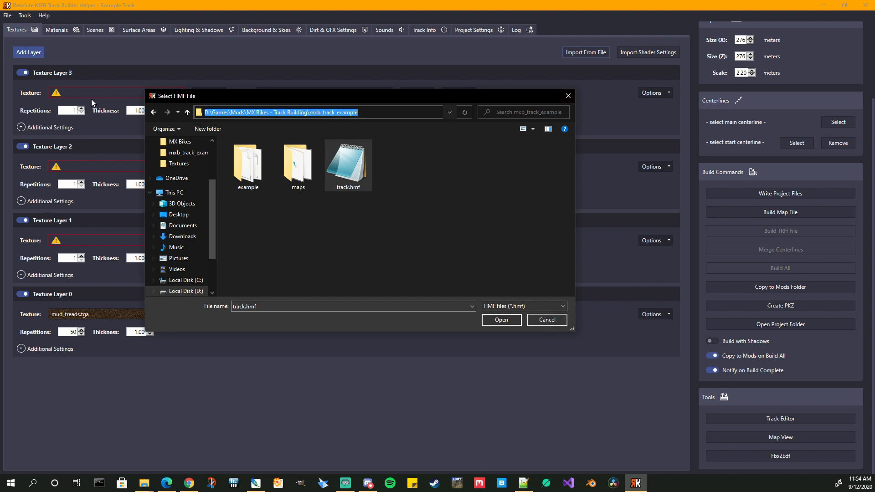
pyautogui.click(547, 320)
# Step: Remove all four texture layers from the project, starting with the mud_treads.tga layer
pyautogui.click(669, 313)
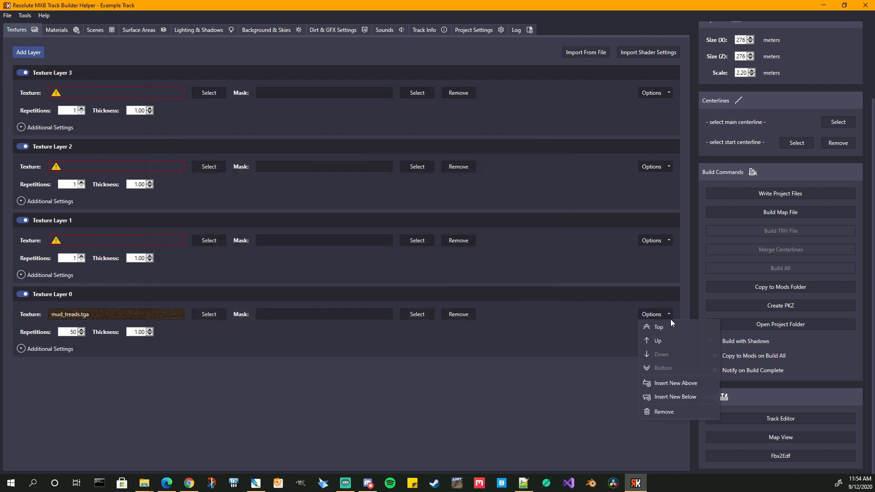
pyautogui.click(687, 411)
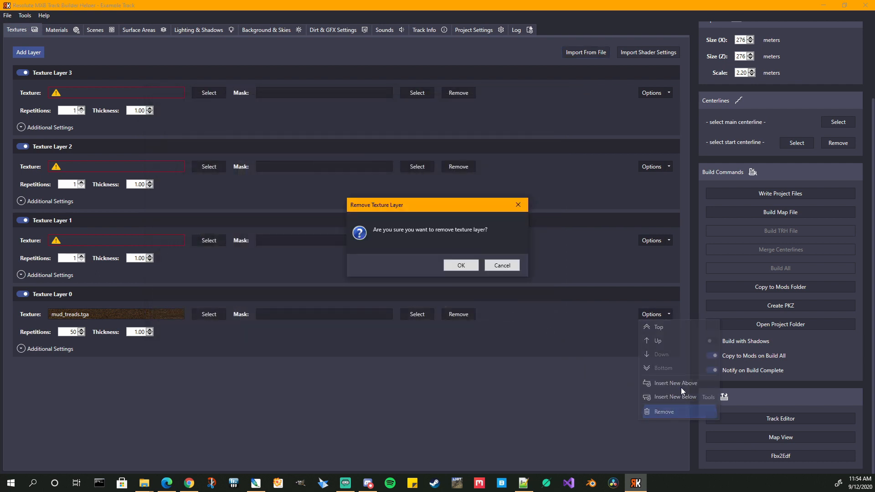
pyautogui.click(451, 264)
pyautogui.click(668, 242)
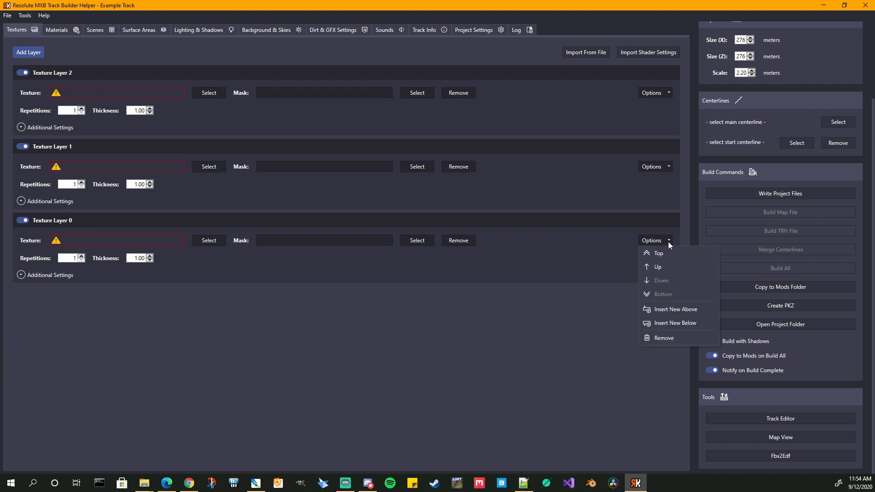
pyautogui.click(676, 339)
pyautogui.click(461, 265)
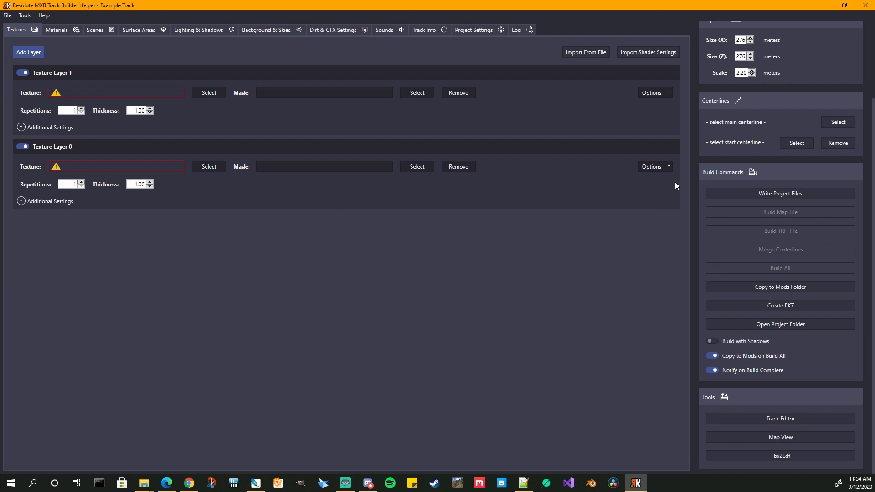
pyautogui.click(665, 169)
pyautogui.click(664, 265)
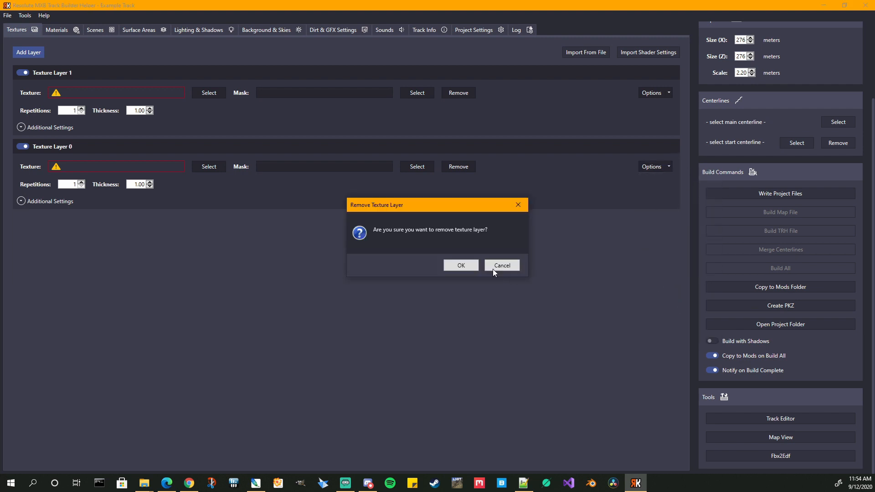
pyautogui.click(461, 265)
pyautogui.click(669, 93)
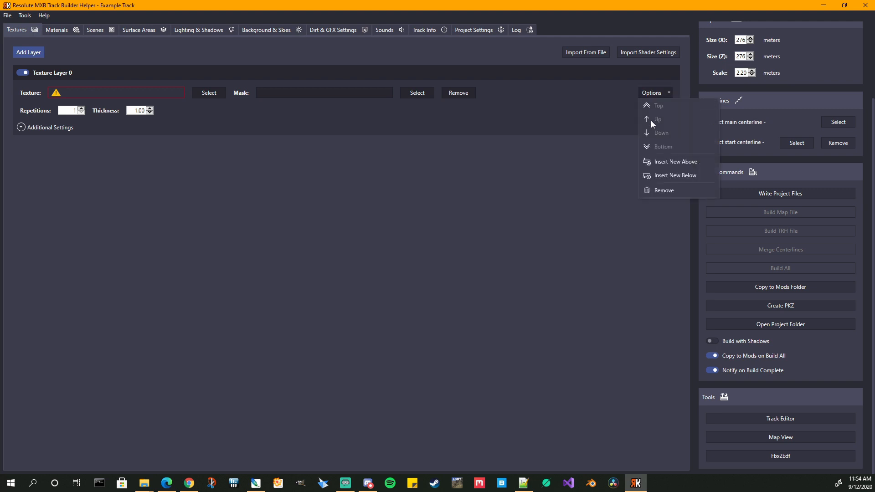
pyautogui.click(663, 190)
pyautogui.click(461, 265)
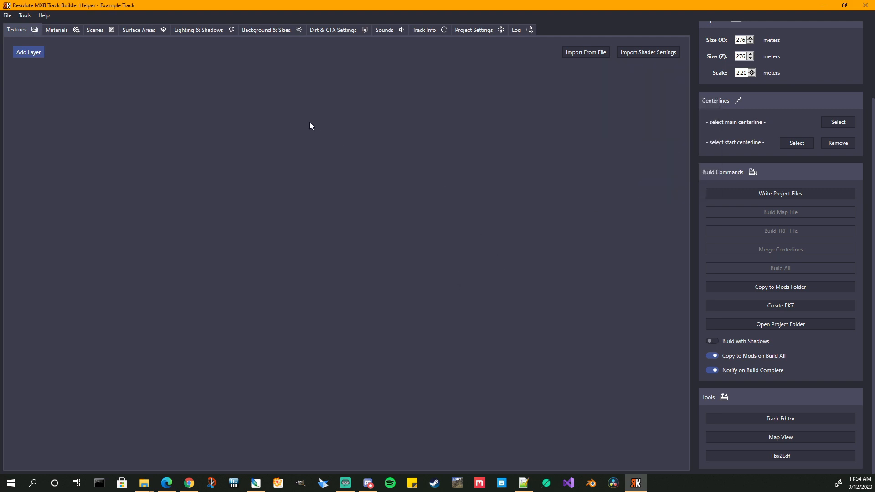
# Step: Import the texture layers from track.hmf in D:\Games\Mods\MX Bikes - Track Building\mxb_track_example
pyautogui.click(584, 53)
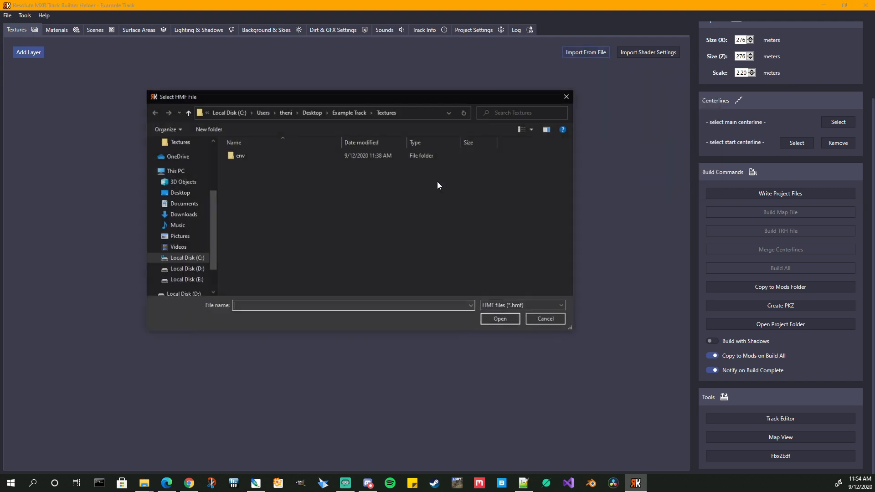
pyautogui.click(419, 112)
pyautogui.write('D:\\Games\\Mods\\MX Bikes - Track Building\\mxb_track_example\\')
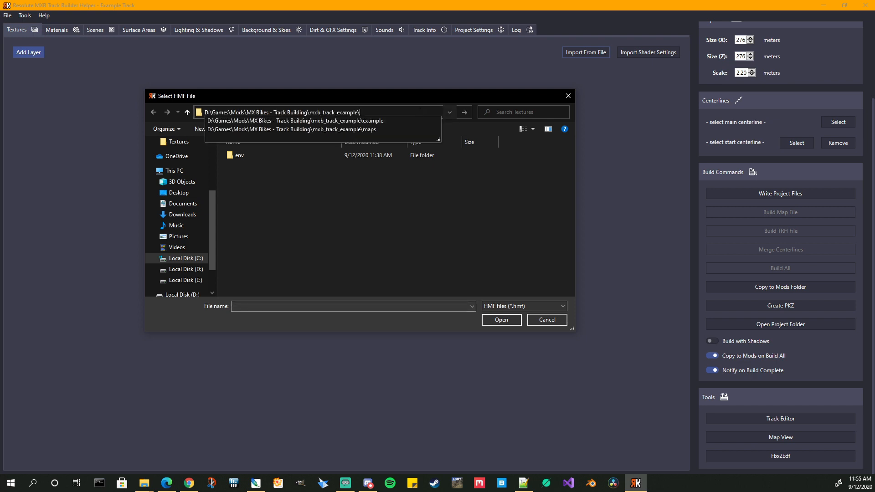
pyautogui.press('Return')
pyautogui.click(348, 164)
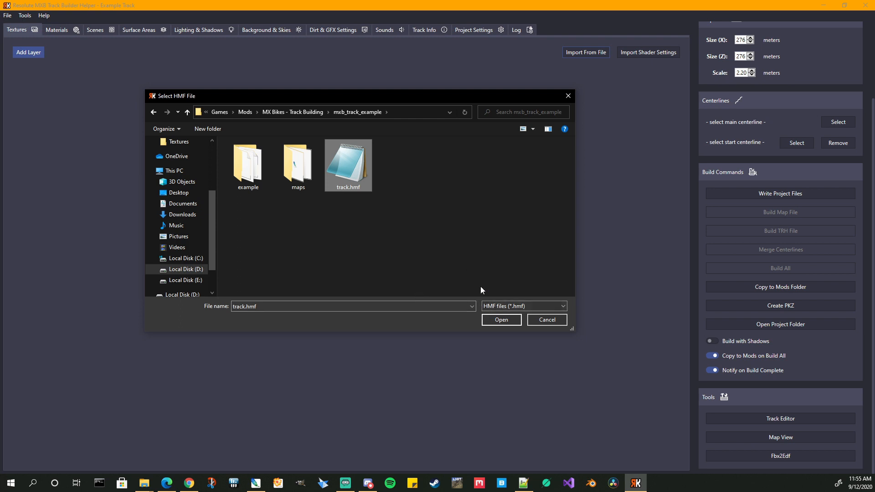
pyautogui.click(499, 319)
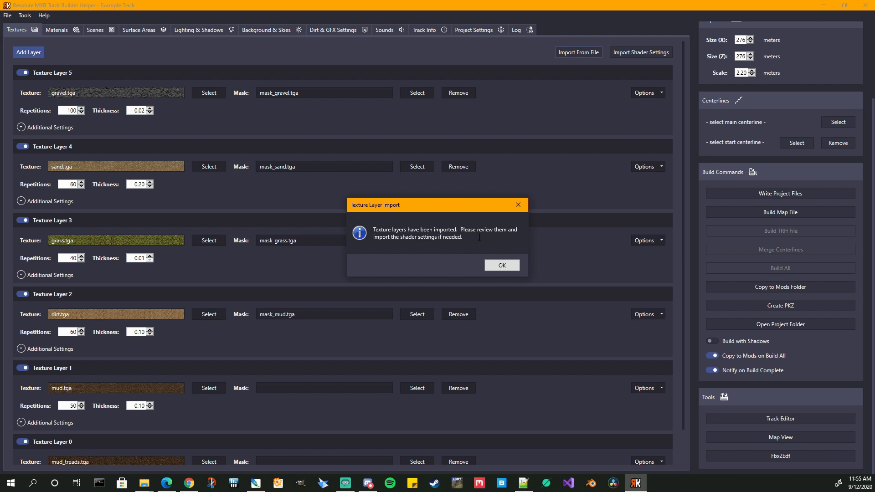
pyautogui.click(502, 267)
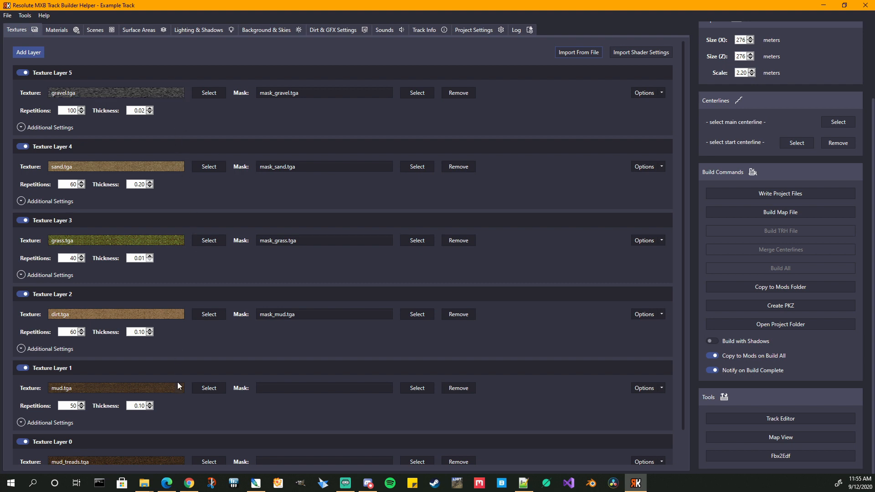
# Step: Check the texture and shader files in the project's Textures folder in File Explorer and return to the track builder
pyautogui.click(144, 483)
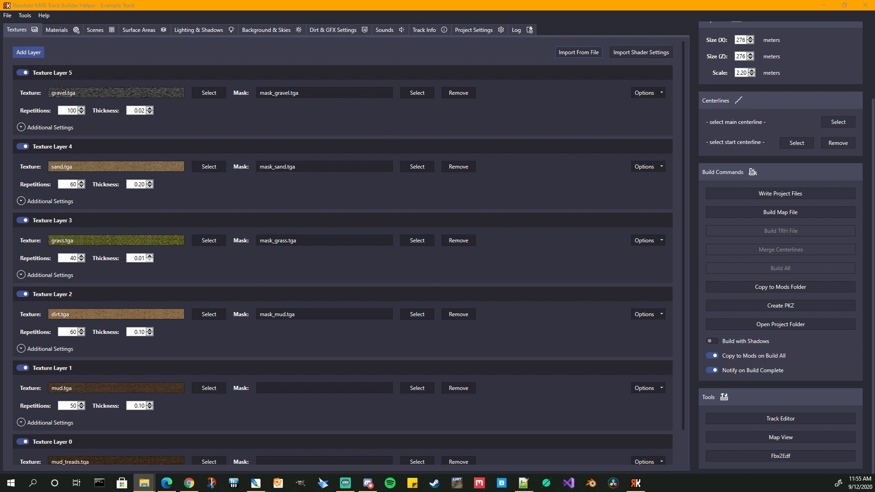
pyautogui.moveTo(874, 191); pyautogui.dragTo(320, 116)
pyautogui.scroll(2, 300, 231)
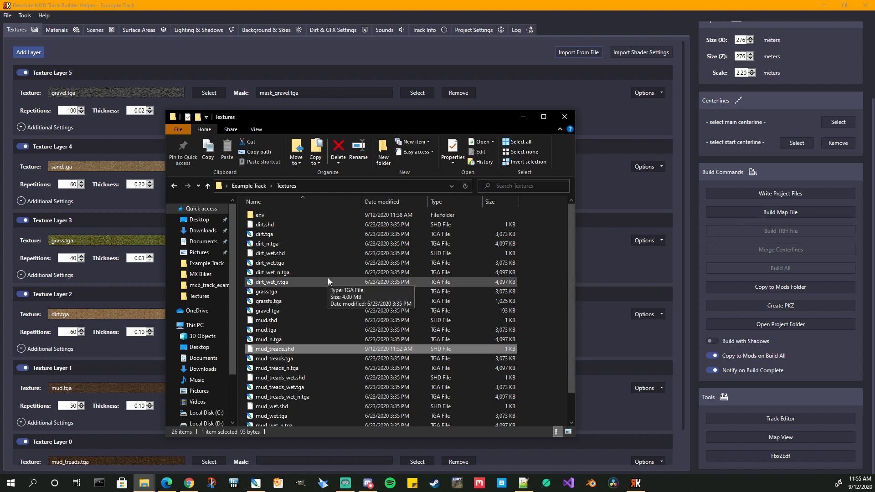
pyautogui.click(564, 117)
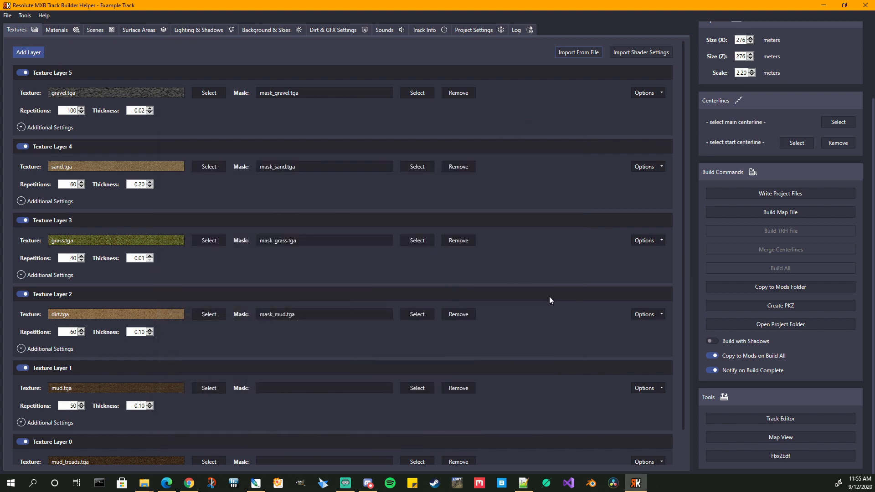
# Step: Review the textures, masks, repetitions and thickness values of the imported layers from gravel.tga down to mud_treads.tga
pyautogui.scroll(-1, 553, 303)
pyautogui.scroll(1, 556, 298)
pyautogui.scroll(-1, 292, 337)
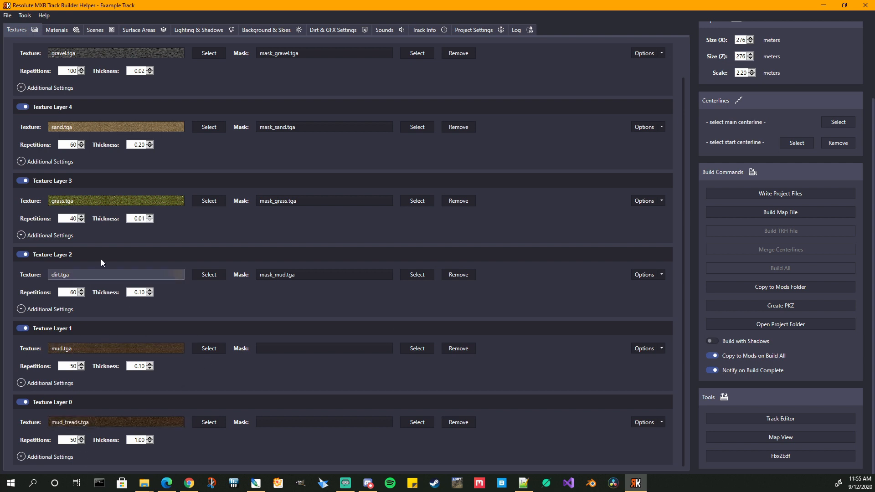
pyautogui.scroll(1, 264, 206)
pyautogui.scroll(1, 264, 206)
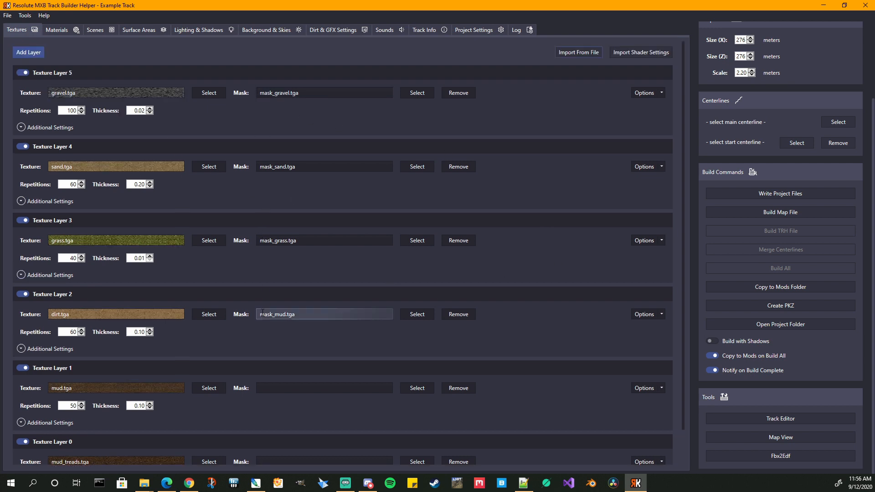
pyautogui.scroll(-1, 572, 277)
pyautogui.scroll(-1, 572, 278)
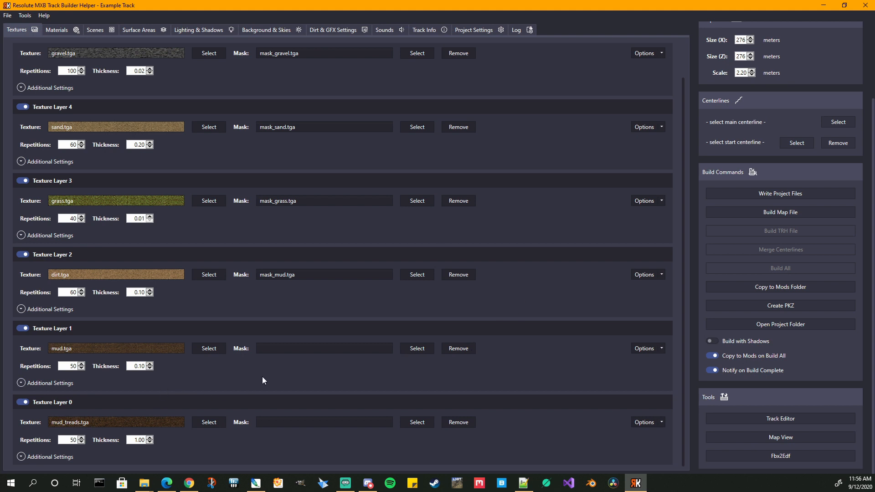
pyautogui.scroll(2, 492, 359)
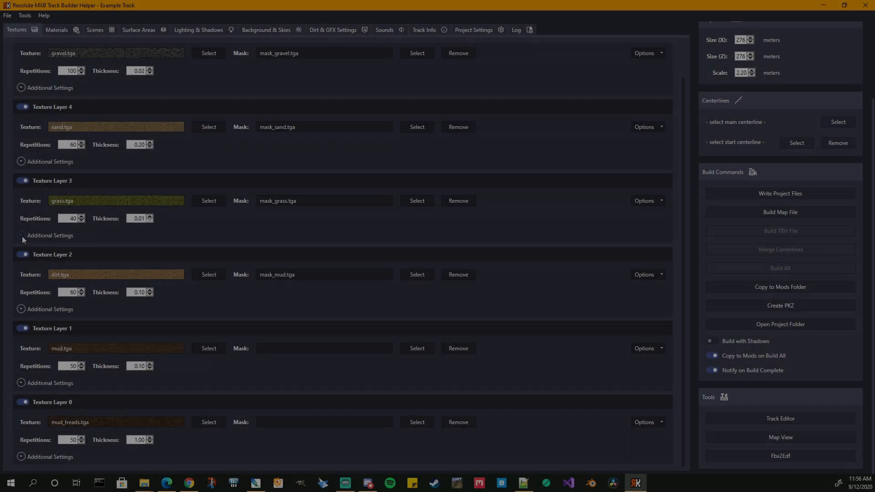
# Step: Expand the additional settings of Texture Layer 3 and examine the texture files available for its 3D Grass
pyautogui.click(22, 236)
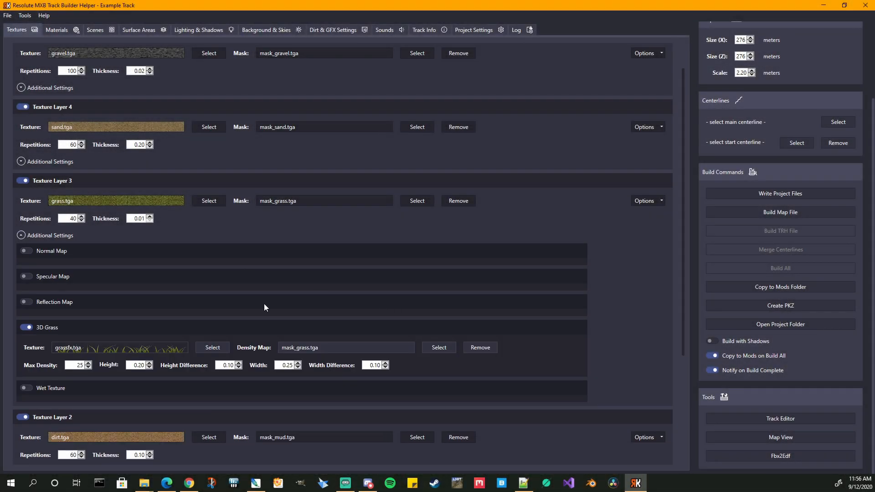
pyautogui.scroll(-1, 598, 265)
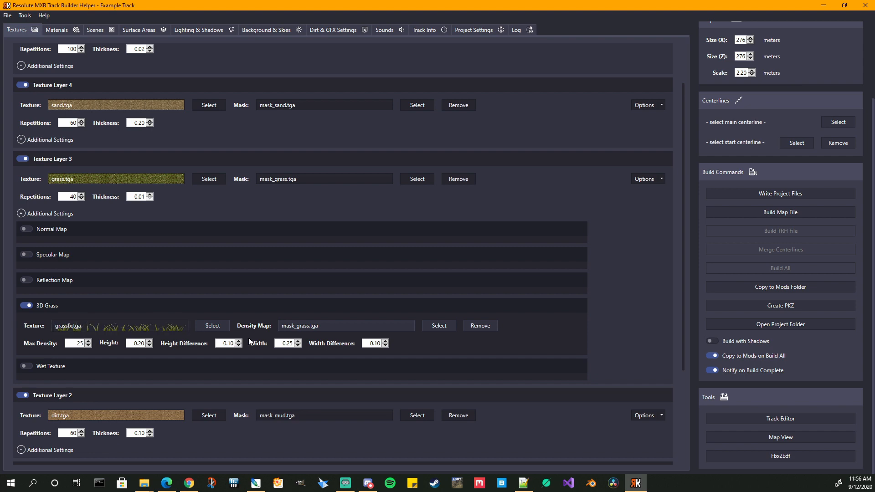
pyautogui.click(211, 327)
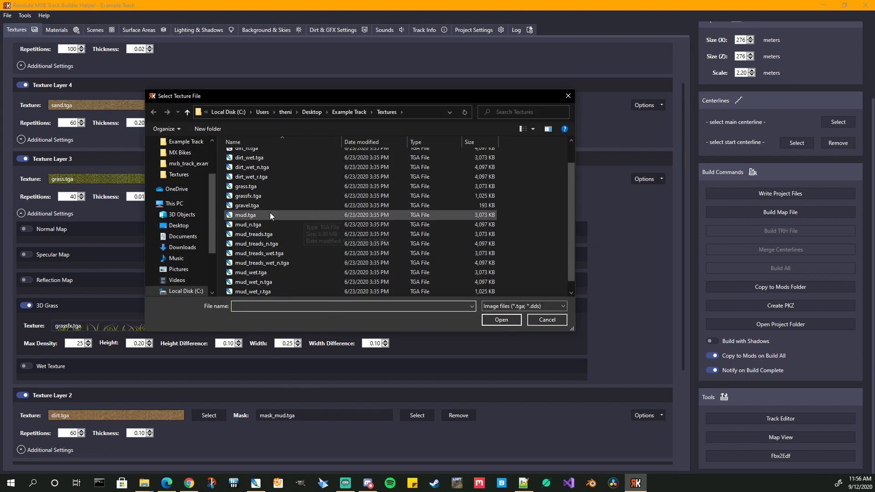
pyautogui.click(247, 197)
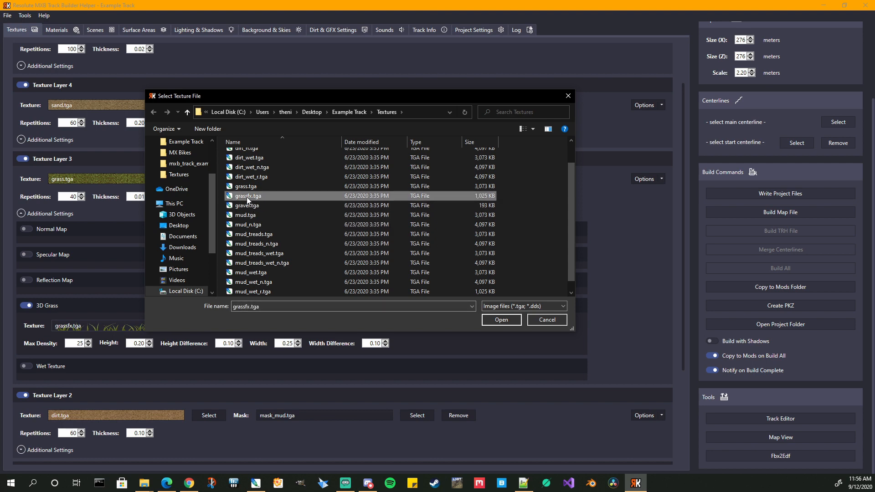
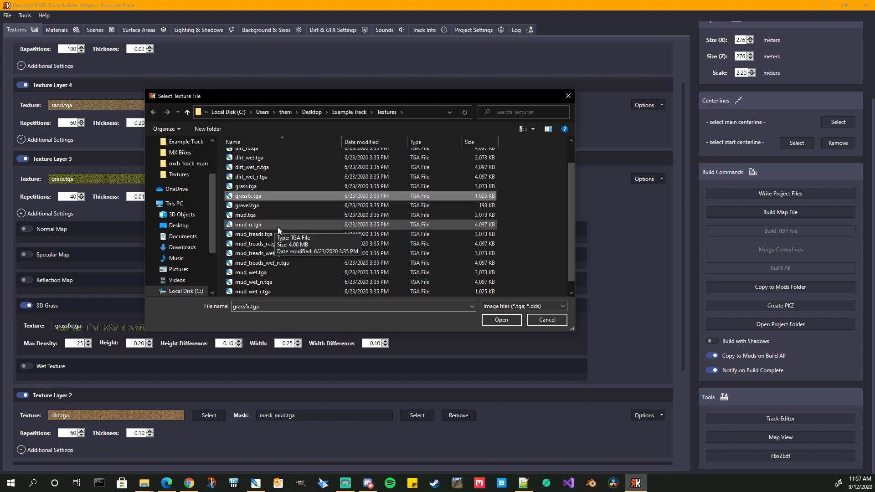
pyautogui.click(247, 206)
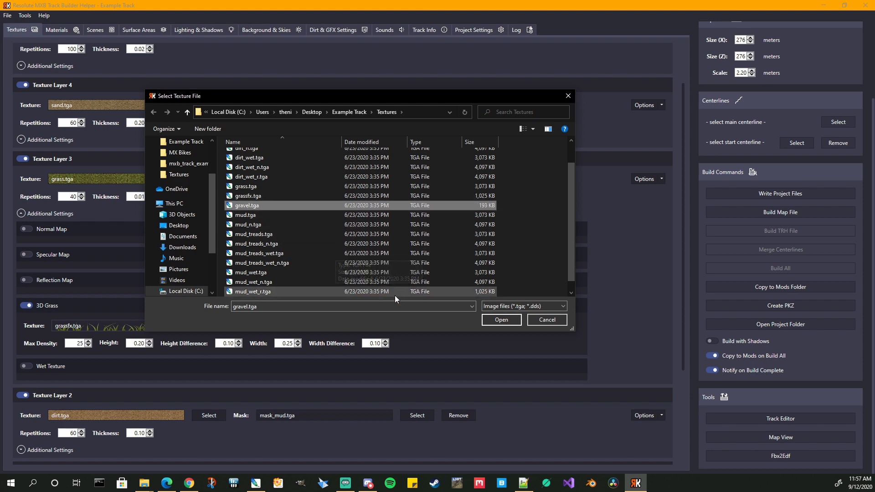
pyautogui.click(501, 320)
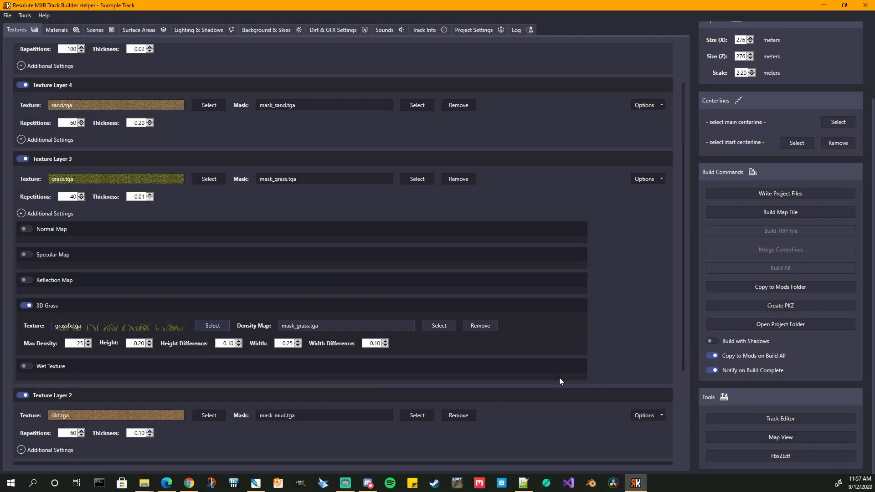
# Step: Browse the Example Track project's Masks folder for a 3D Grass density map and leave the file selection without choosing one
pyautogui.click(439, 325)
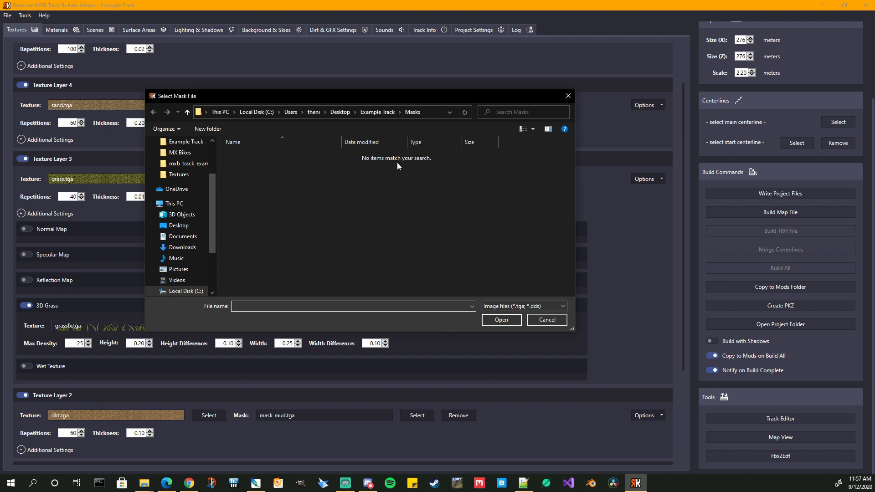
pyautogui.click(378, 113)
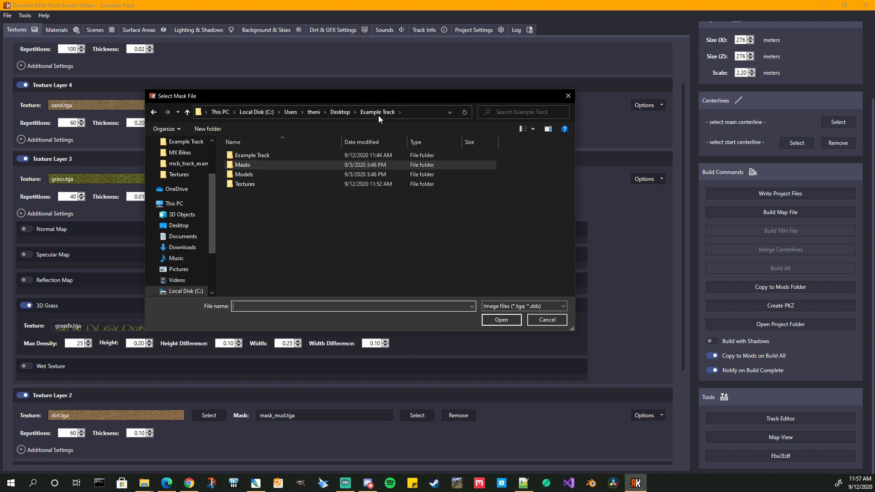
pyautogui.doubleClick(255, 166)
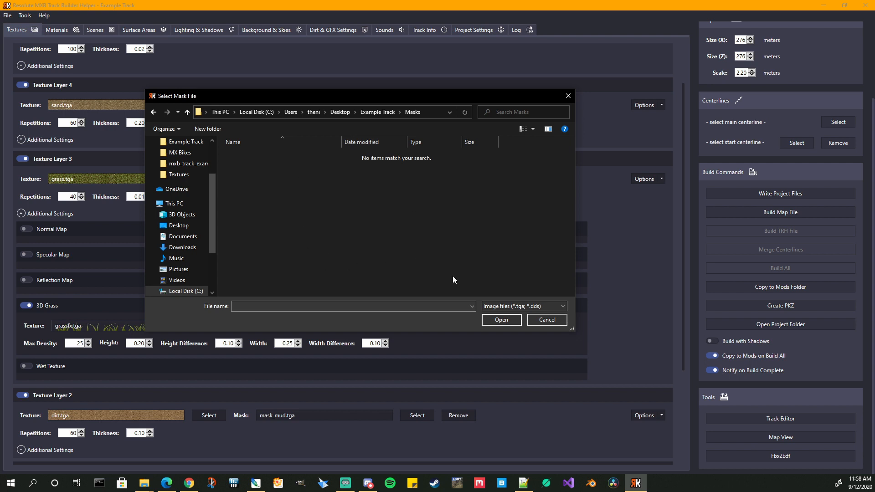
pyautogui.click(547, 320)
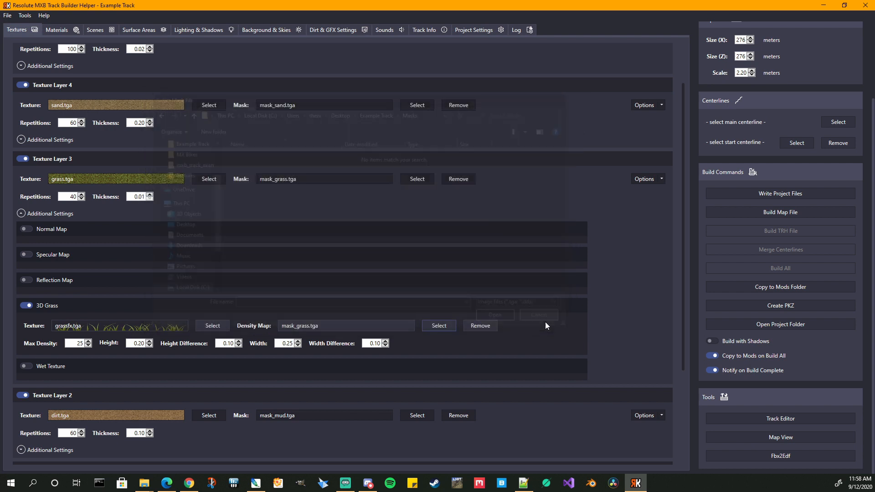
# Step: Try to write the project files with the imported layers and dismiss the validation report
pyautogui.scroll(1, 695, 276)
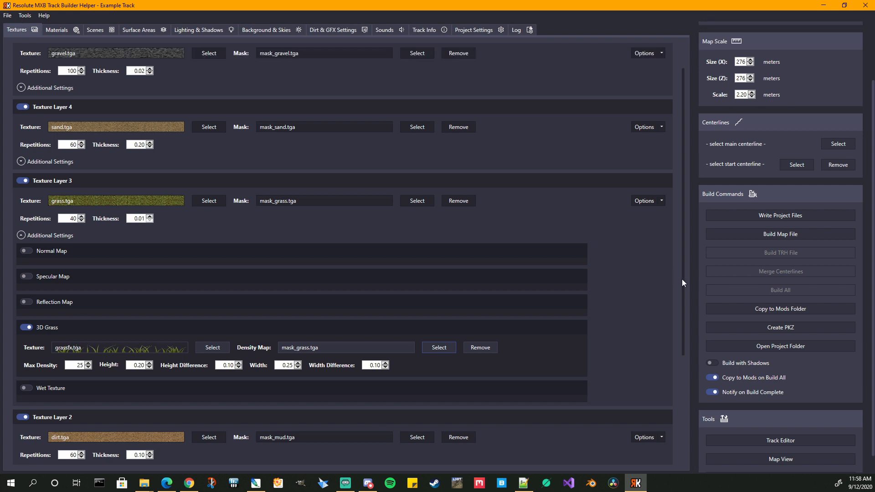
pyautogui.click(779, 217)
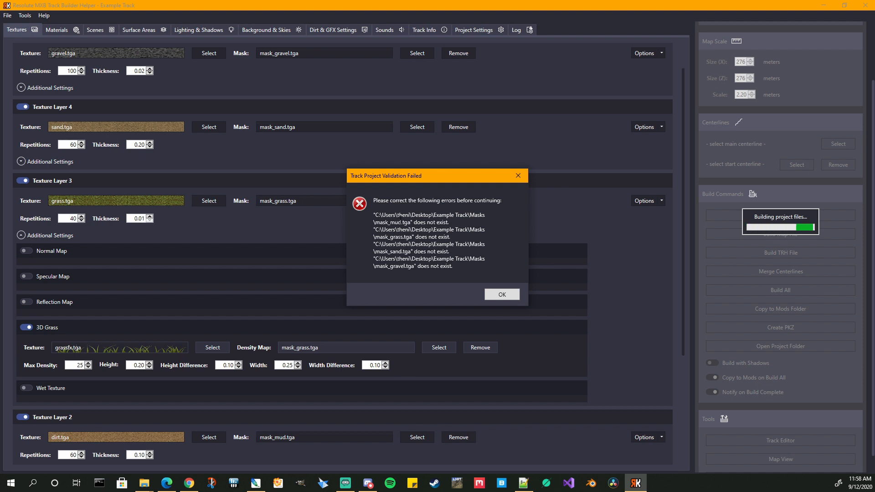
pyautogui.moveTo(401, 222); pyautogui.dragTo(441, 266)
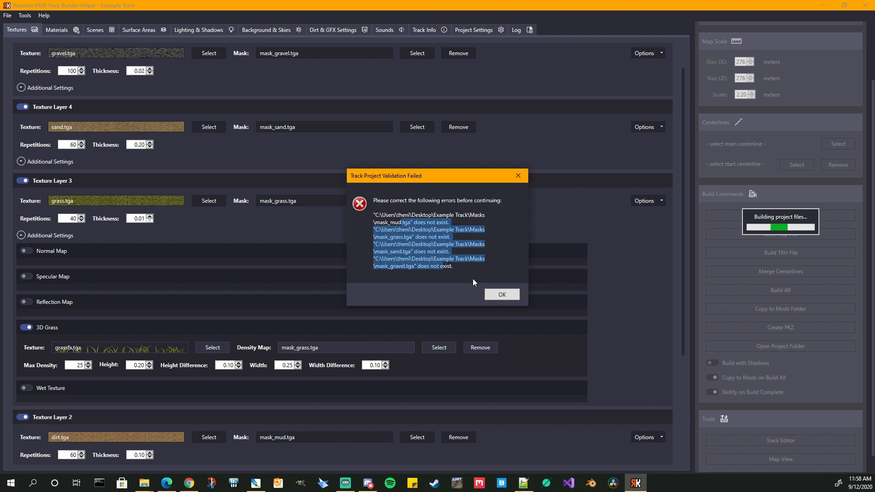
pyautogui.click(502, 295)
# Step: Copy the grass, gravel, mud and sand mask files plus area_off.tga, area_pits.tga and area_start.tga from the mxb_track_example folder
pyautogui.moveTo(144, 483)
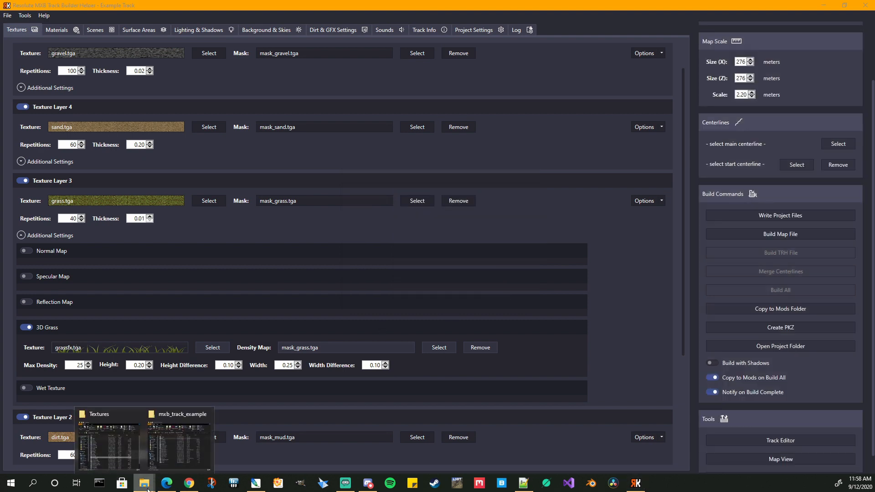
pyautogui.click(182, 456)
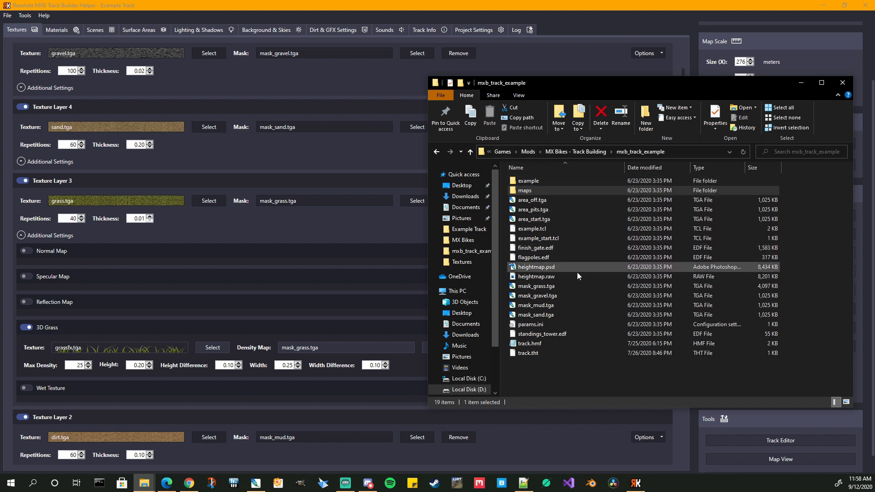
pyautogui.click(533, 287)
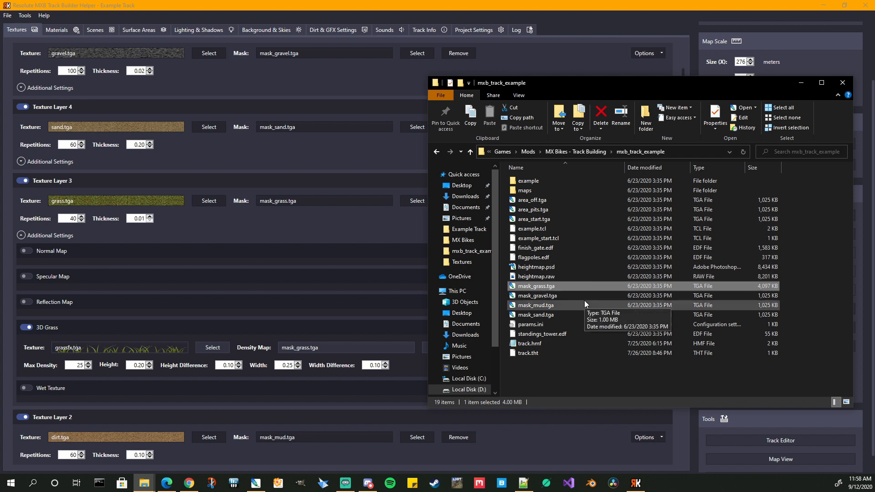
pyautogui.keyDown('ctrl'); pyautogui.click(540, 296); pyautogui.keyUp('ctrl')
pyautogui.keyDown('ctrl'); pyautogui.click(540, 305); pyautogui.keyUp('ctrl')
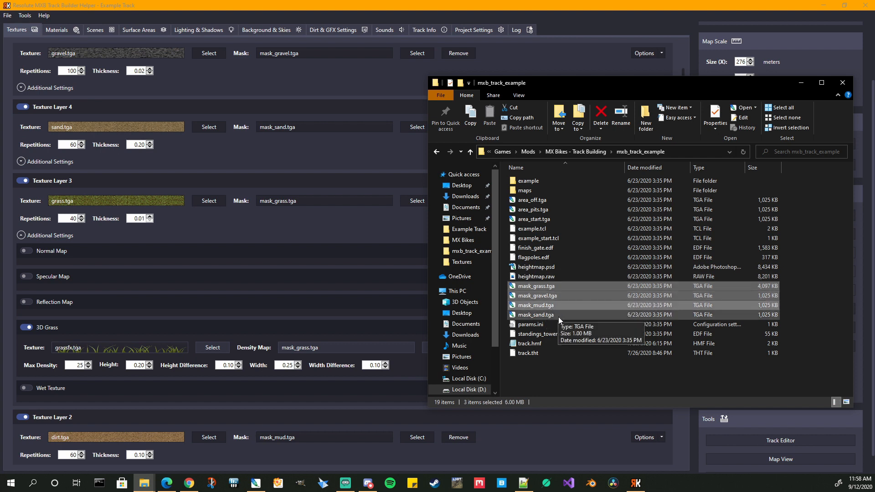
pyautogui.keyDown('ctrl'); pyautogui.click(559, 314); pyautogui.keyUp('ctrl')
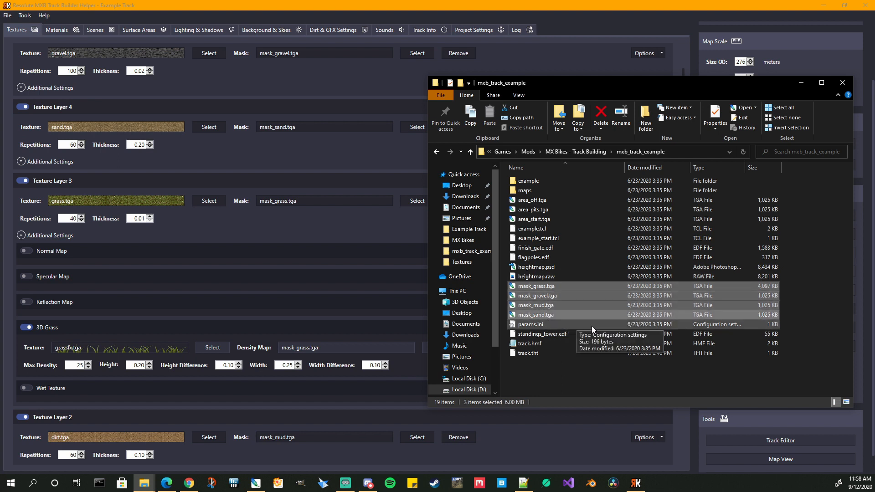
pyautogui.keyDown('ctrl'); pyautogui.click(537, 202); pyautogui.keyUp('ctrl')
pyautogui.keyDown('ctrl'); pyautogui.click(539, 212); pyautogui.keyUp('ctrl')
pyautogui.keyDown('ctrl'); pyautogui.click(539, 220); pyautogui.keyUp('ctrl')
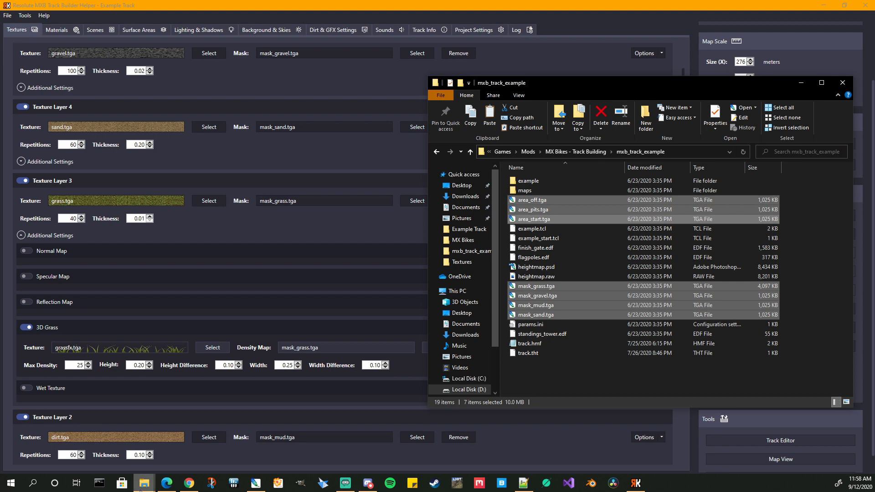
# Step: Paste the copied mask and area files into the Masks folder of the Example Track project
pyautogui.moveTo(144, 483)
pyautogui.click(110, 438)
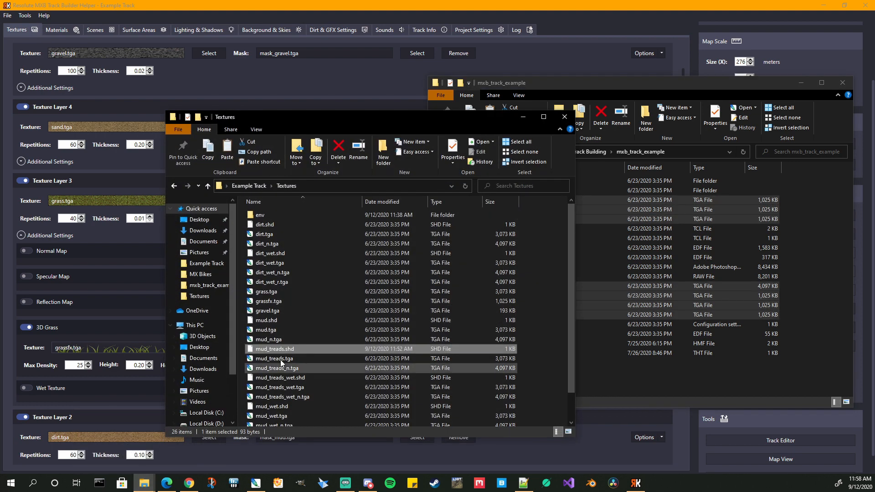
pyautogui.click(249, 186)
pyautogui.click(268, 227)
pyautogui.doubleClick(269, 227)
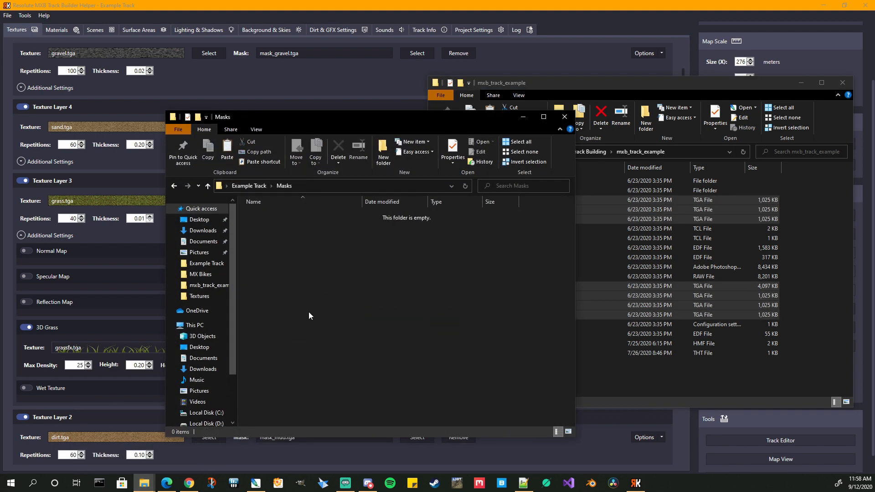
pyautogui.hotkey('ctrl', 'v')
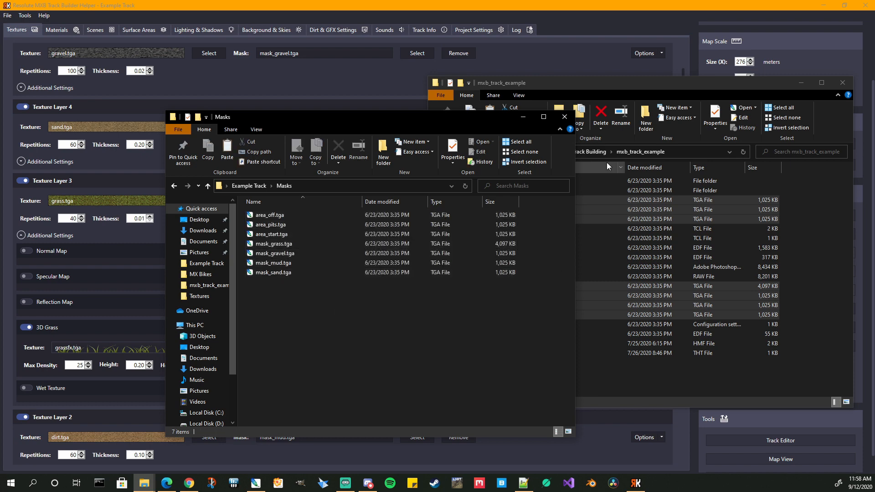
# Step: Put the file windows away and write the project files in the track builder
pyautogui.click(524, 117)
pyautogui.click(800, 83)
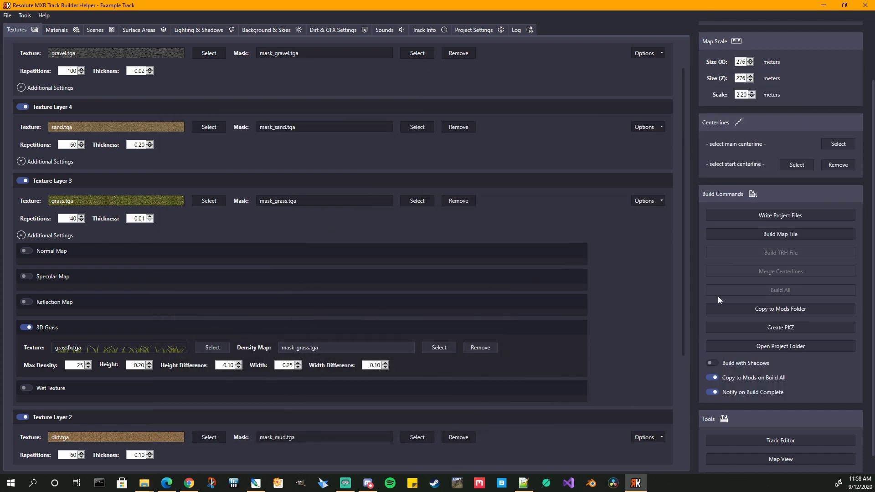
pyautogui.click(790, 219)
# Step: Try to use grass.tga from the project's Textures folder as the 3D Grass density map of Texture Layer 3
pyautogui.click(438, 349)
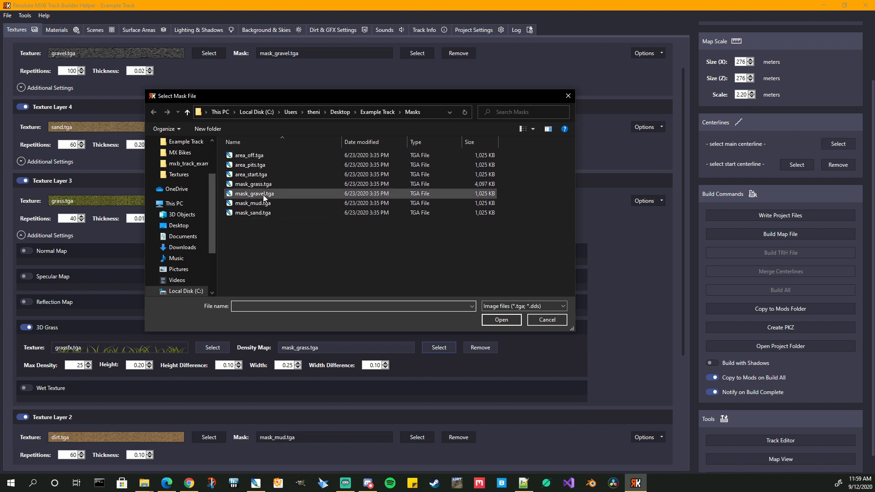
pyautogui.click(376, 112)
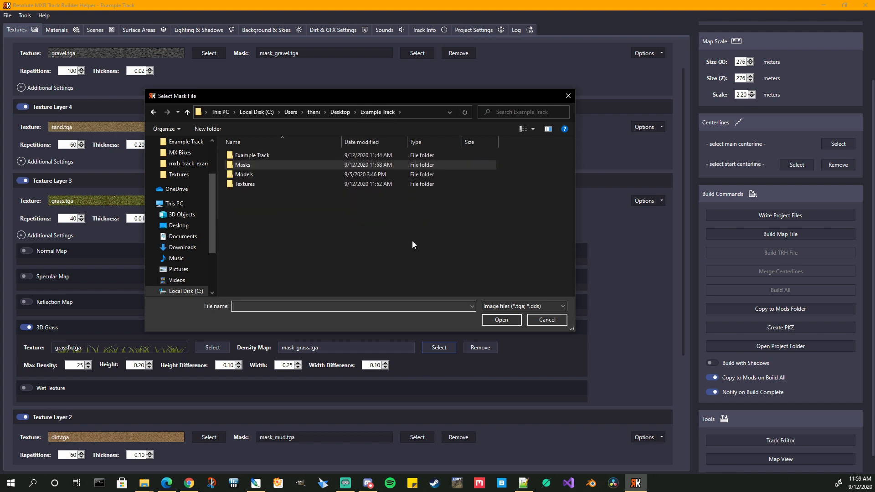
pyautogui.doubleClick(251, 185)
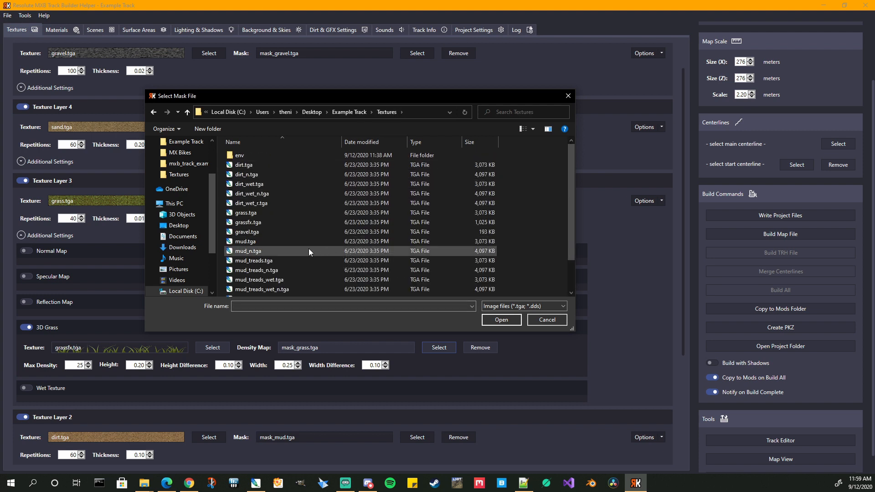
pyautogui.doubleClick(248, 213)
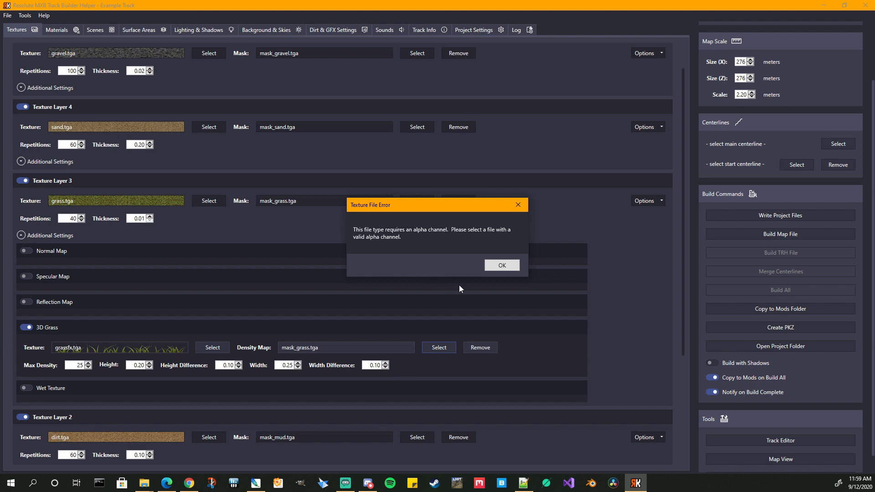
pyautogui.click(498, 267)
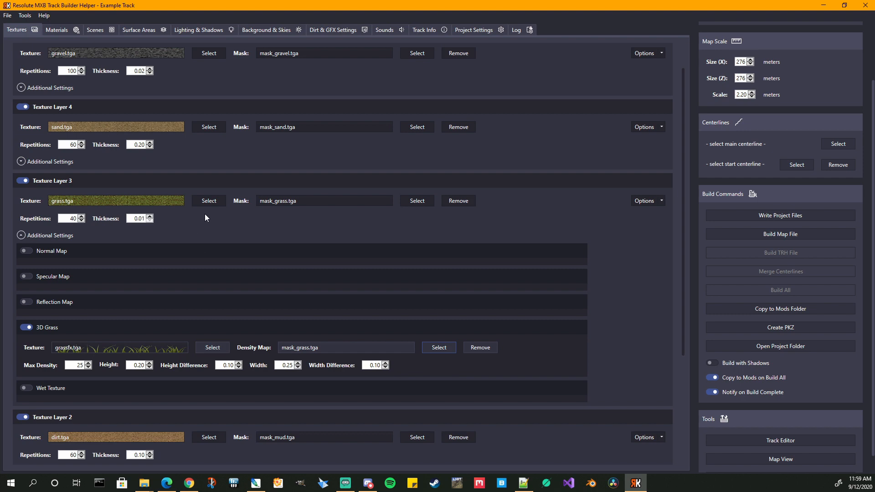
# Step: Try to use mask_mud.tga from the project's Masks folder as the main texture of Texture Layer 3
pyautogui.click(206, 200)
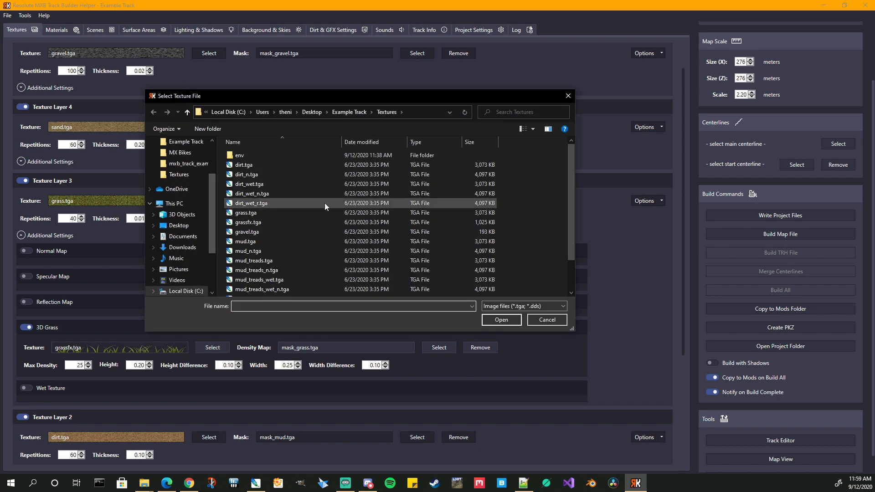
pyautogui.click(419, 114)
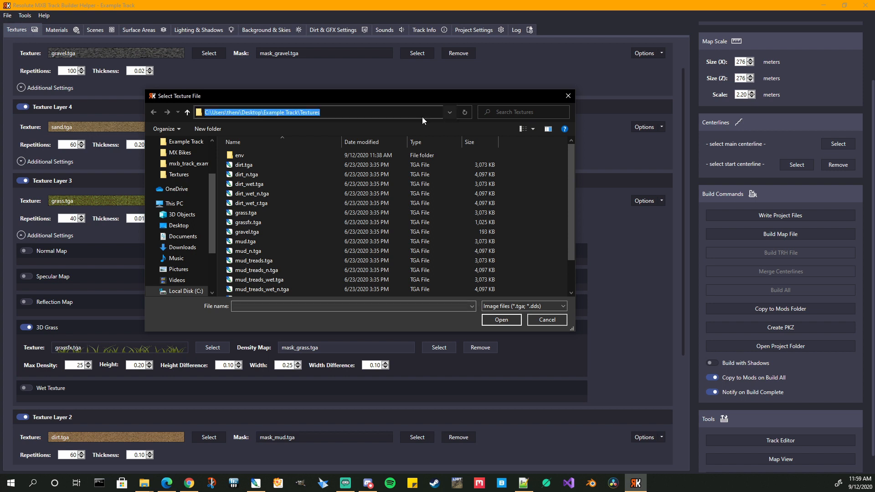
pyautogui.click(290, 142)
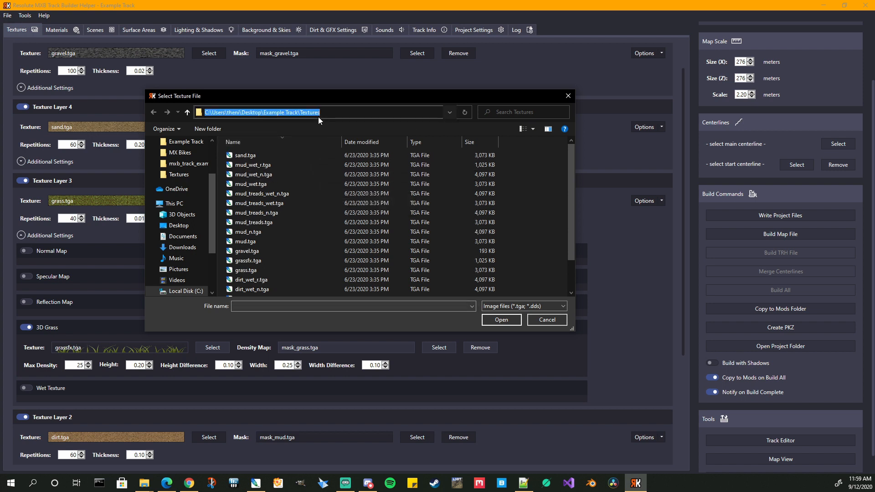
pyautogui.click(280, 113)
pyautogui.click(187, 112)
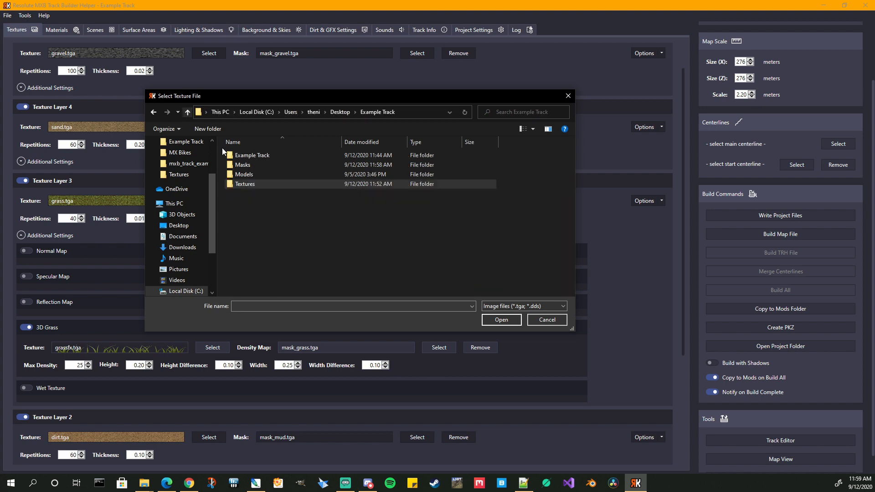
pyautogui.doubleClick(247, 166)
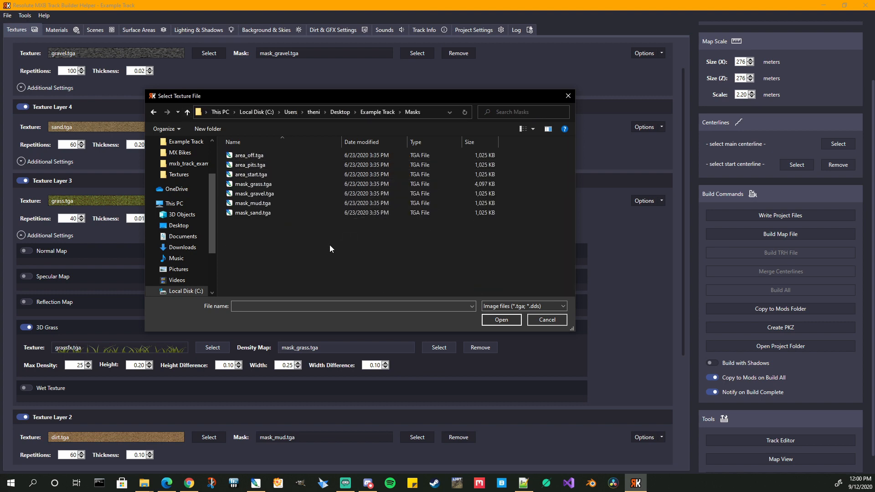
pyautogui.doubleClick(252, 203)
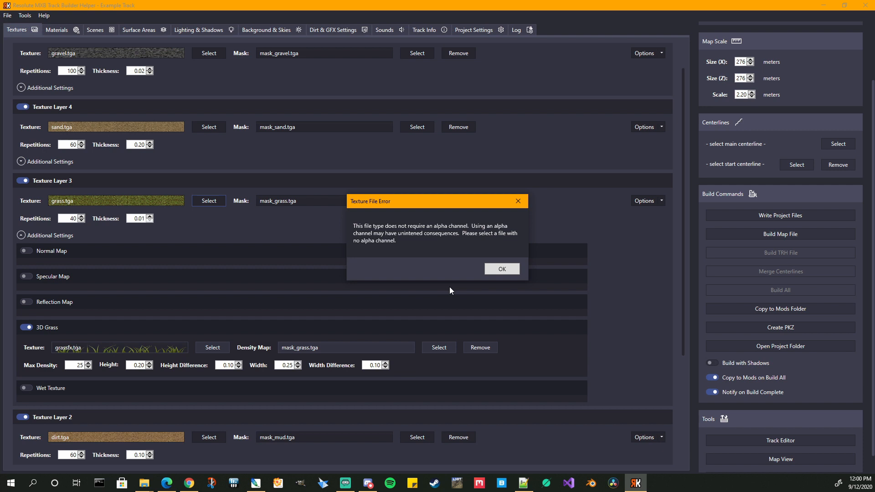
pyautogui.click(502, 269)
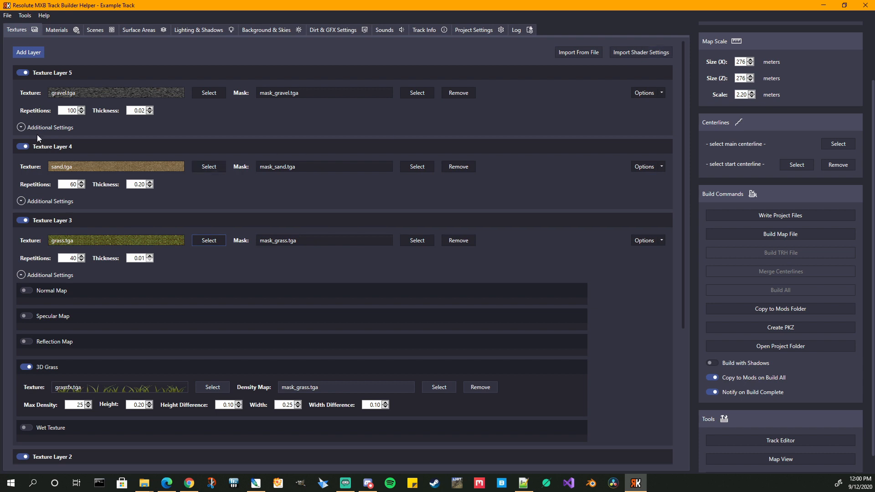
# Step: Expand the additional settings of Texture Layer 5 to examine its maps and wet texture, and collapse them again
pyautogui.click(21, 125)
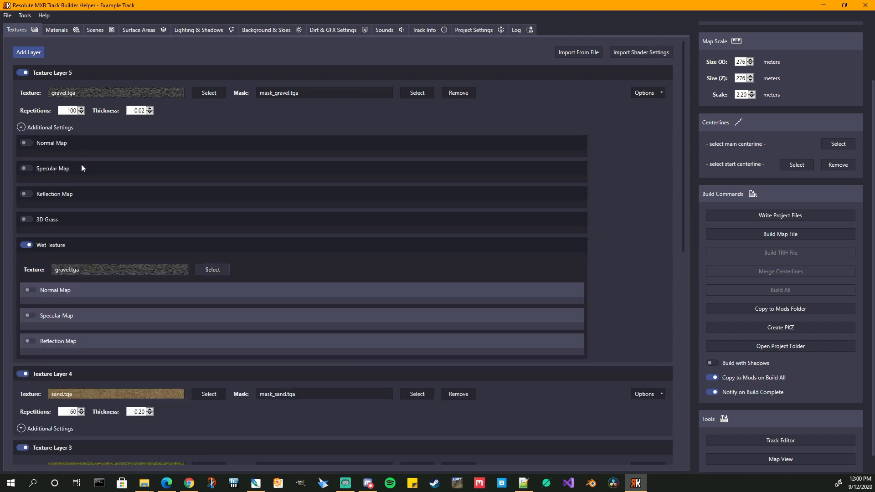
pyautogui.click(20, 128)
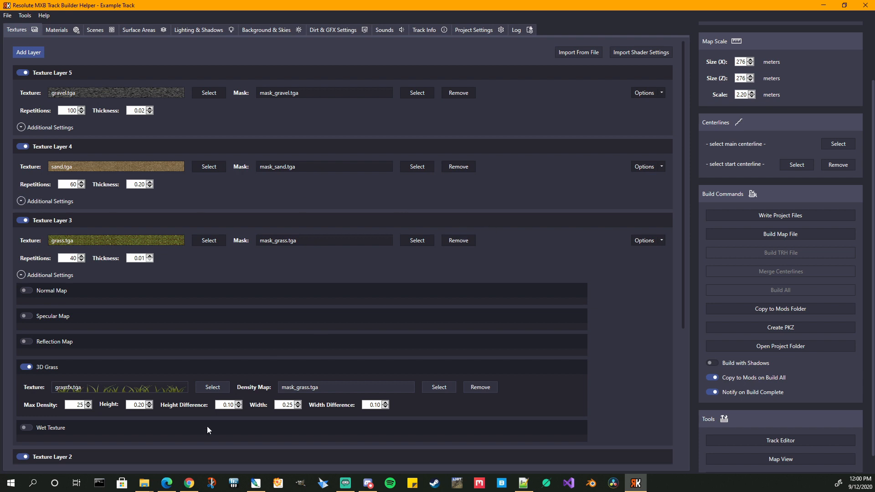
# Step: Search the Example Track project's Textures folder for .shd files, restore the full file listing and return to the track builder
pyautogui.moveTo(144, 483)
pyautogui.click(124, 456)
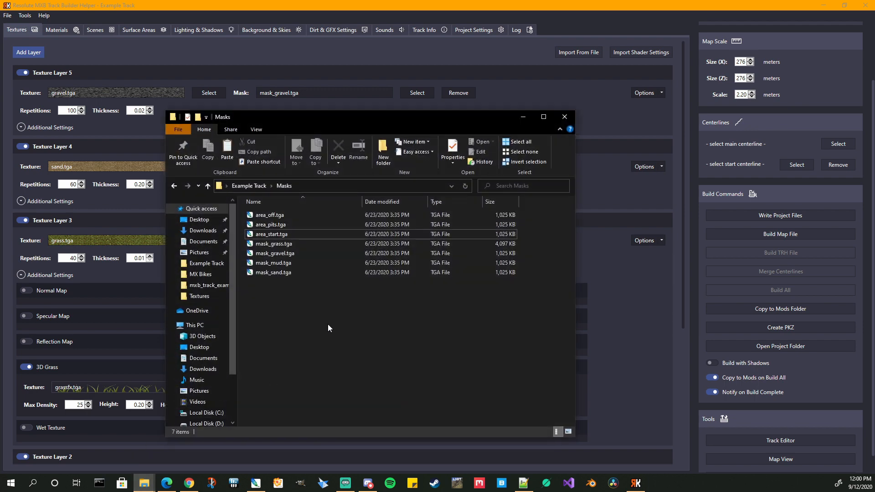
pyautogui.click(263, 186)
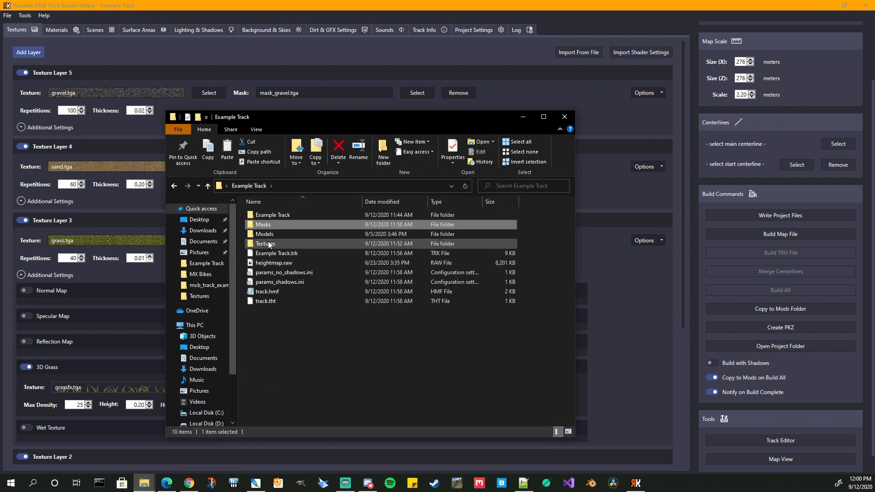
pyautogui.doubleClick(270, 245)
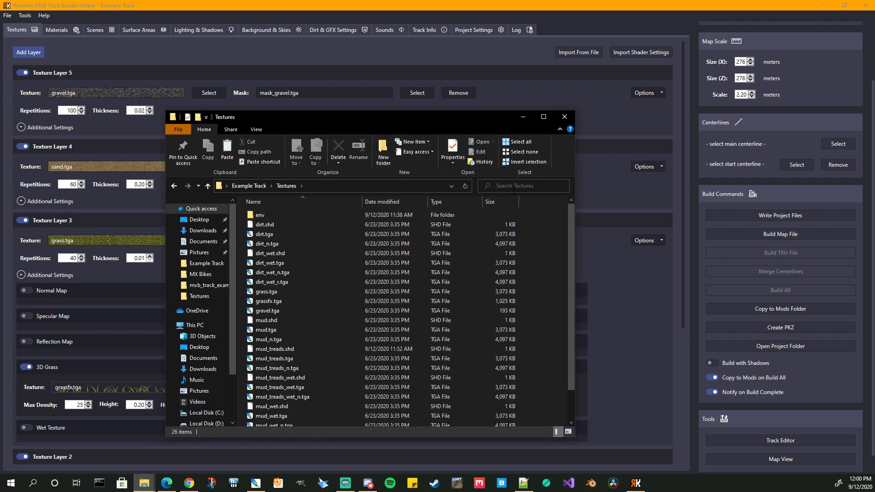
pyautogui.write('.shd')
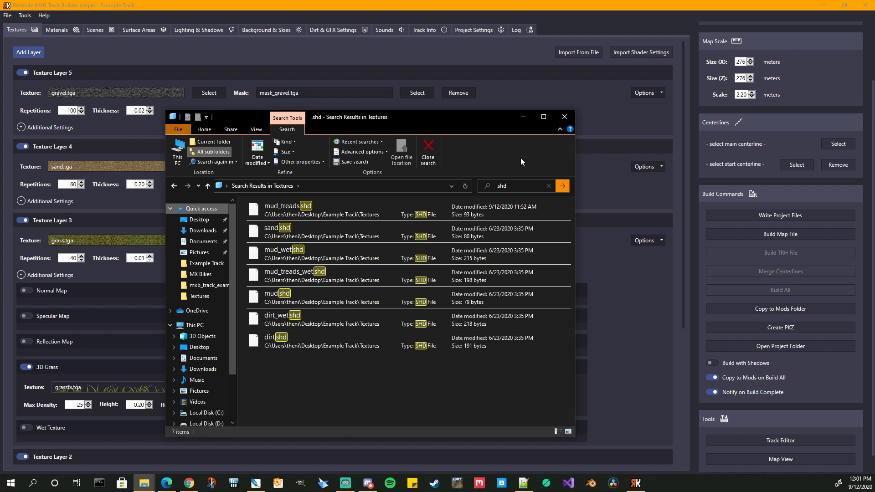
pyautogui.click(548, 186)
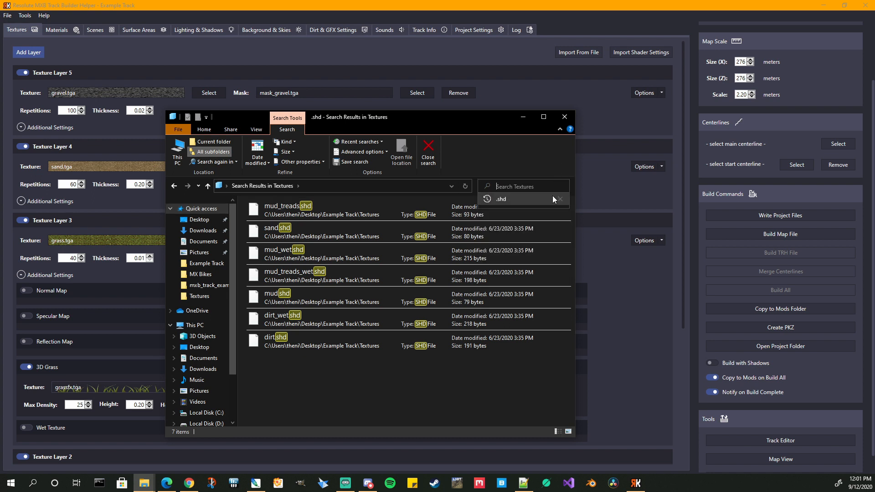
pyautogui.click(522, 117)
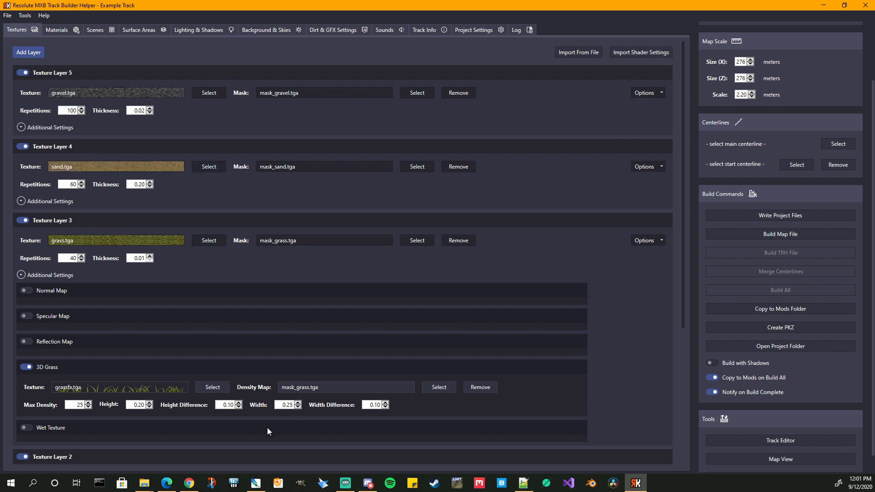
pyautogui.click(144, 482)
pyautogui.click(123, 449)
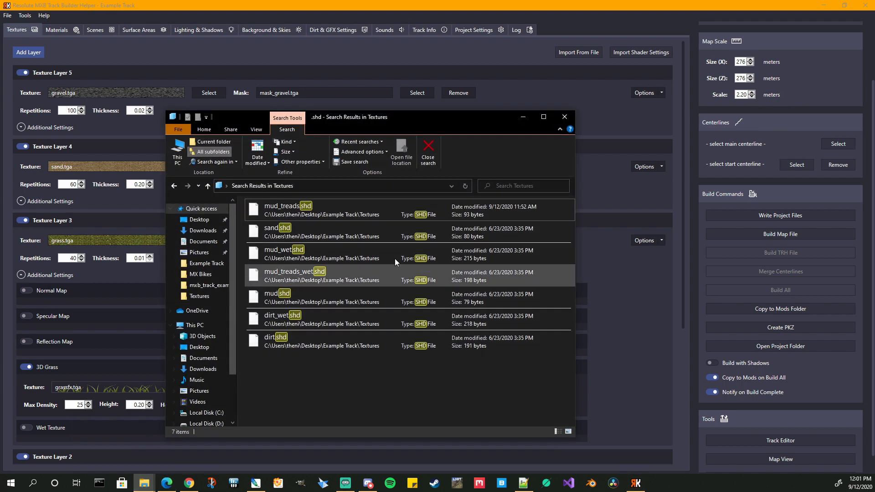
pyautogui.click(175, 186)
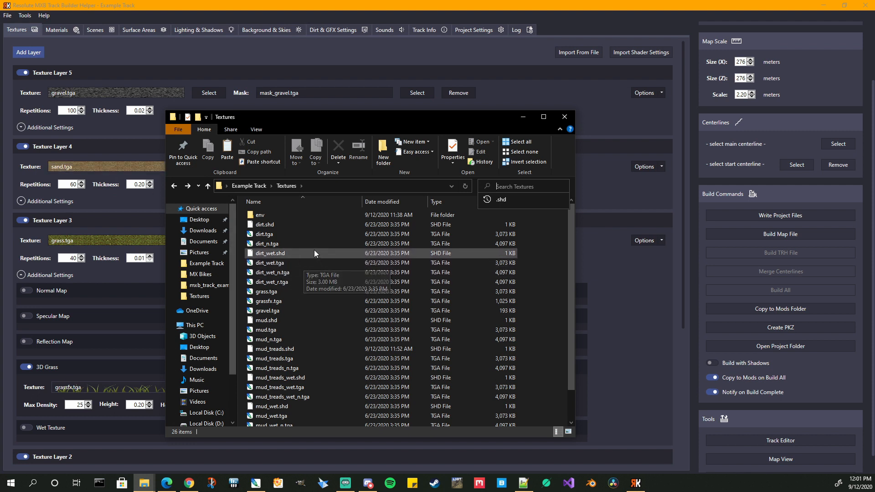
pyautogui.click(638, 259)
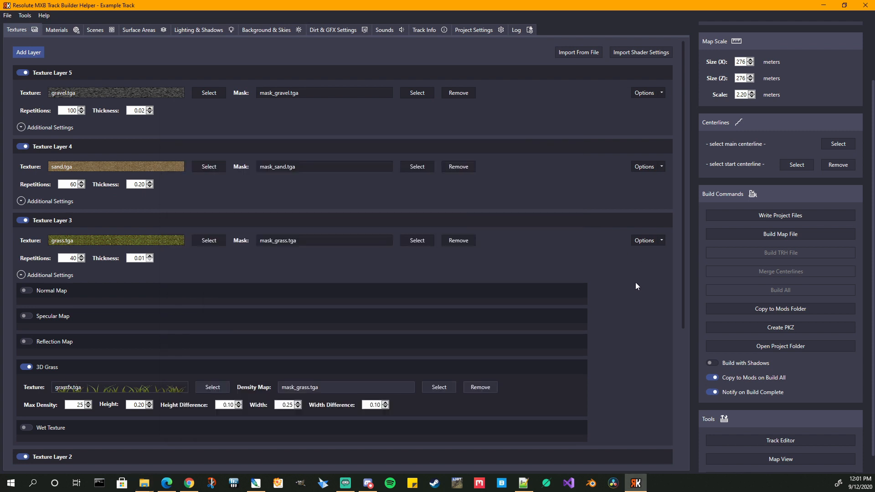
# Step: Import the shader settings from the existing shader files for all matching textures
pyautogui.click(632, 52)
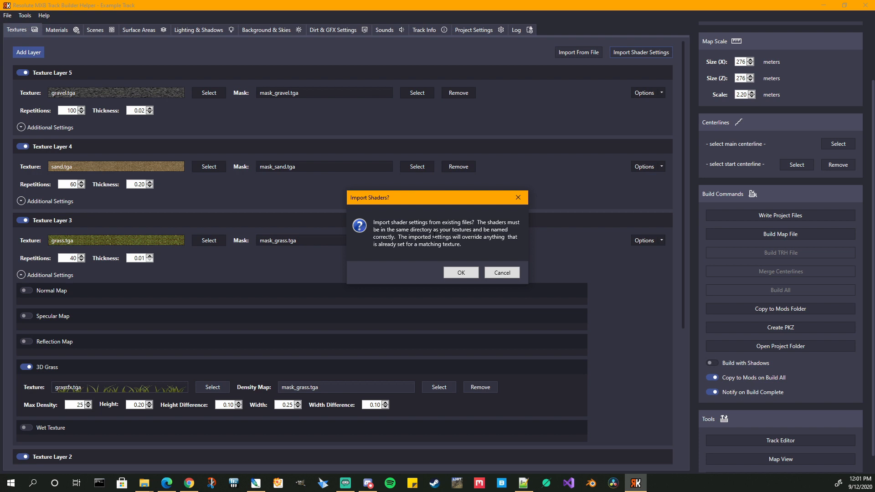
pyautogui.click(461, 264)
pyautogui.click(469, 272)
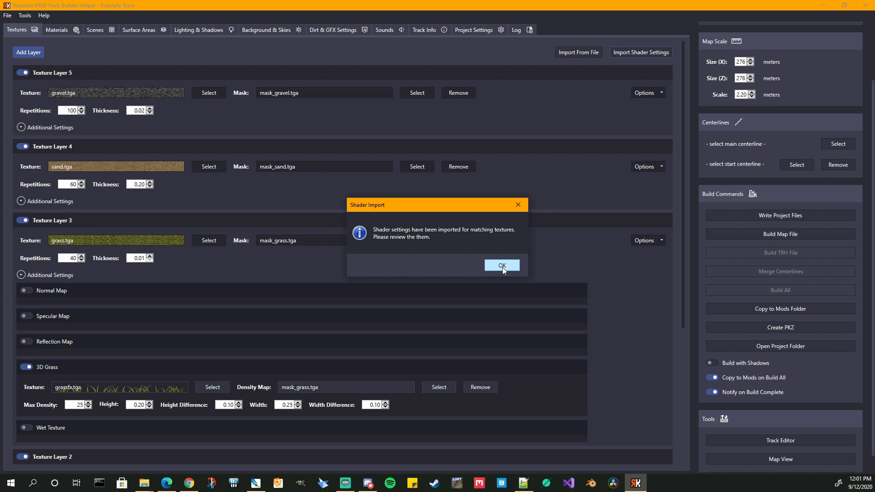
# Step: Acknowledge the shader import notice and collapse the additional settings of Texture Layer 3
pyautogui.click(503, 266)
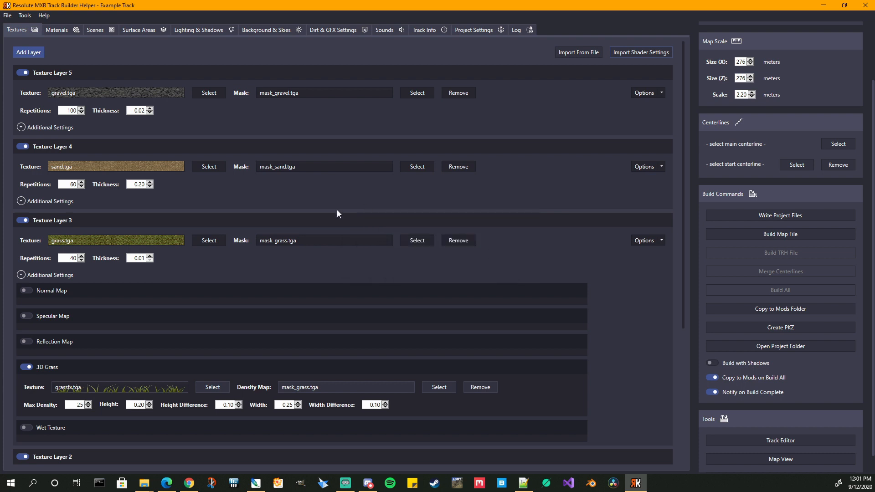
pyautogui.click(21, 127)
pyautogui.click(20, 275)
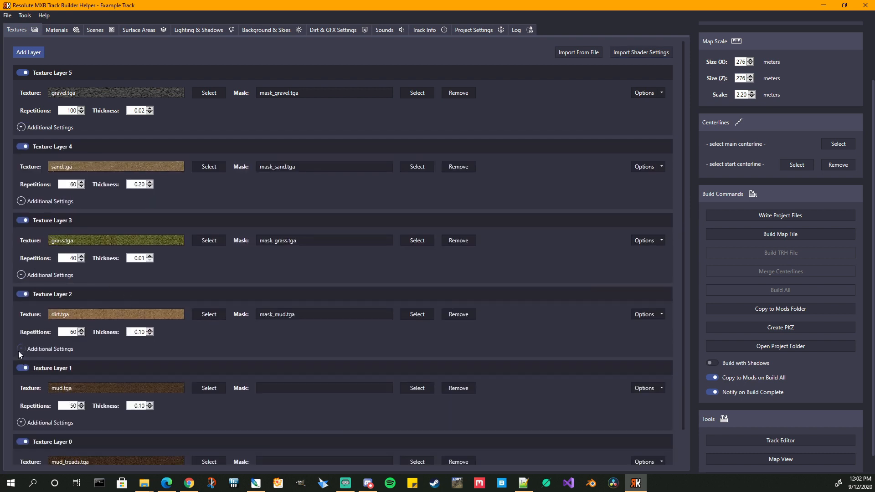
# Step: Expand the additional settings of Texture Layer 2 to examine its normal, specular, reflection and wet texture maps, and collapse them again
pyautogui.click(21, 348)
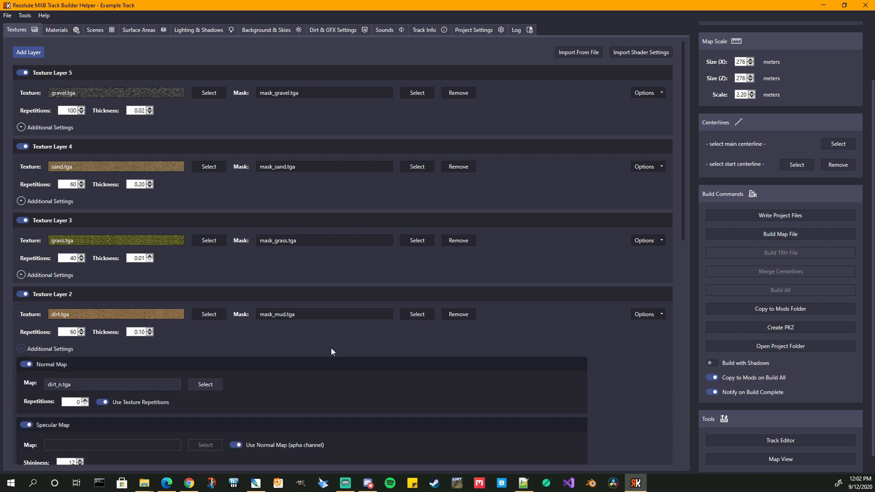
pyautogui.scroll(-2, 625, 322)
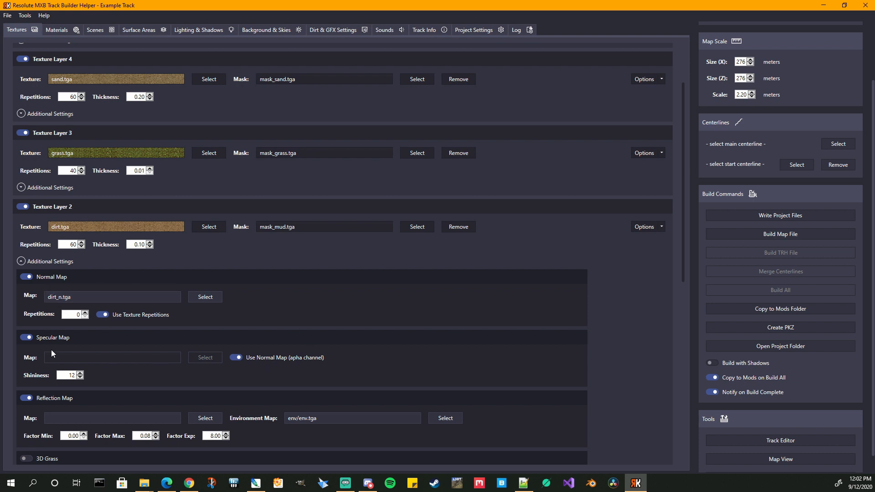
pyautogui.scroll(-2, 644, 378)
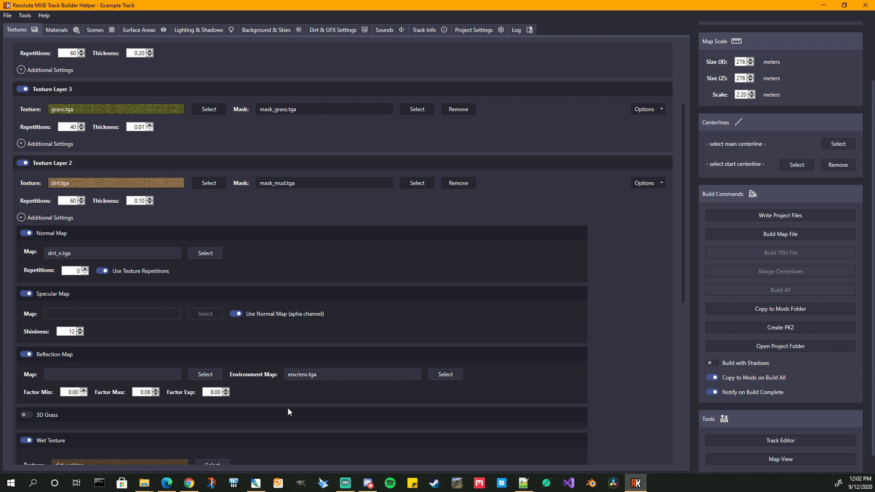
pyautogui.scroll(-1, 627, 390)
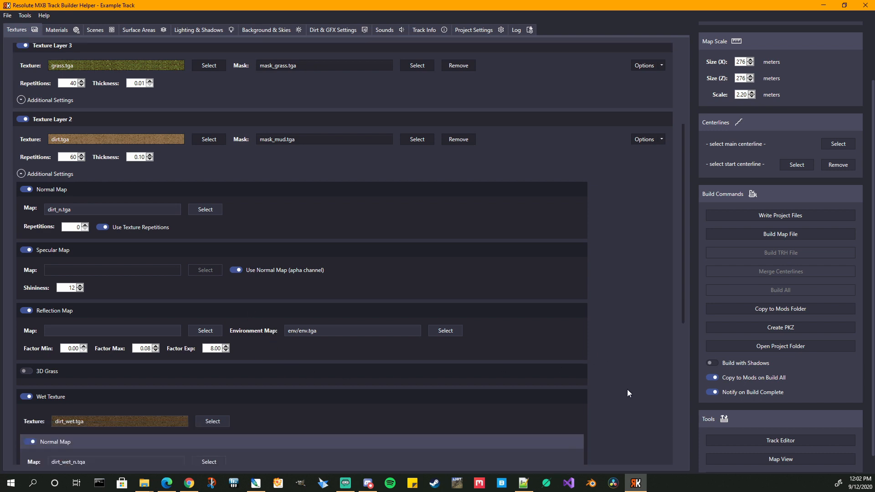
pyautogui.scroll(-3, 626, 392)
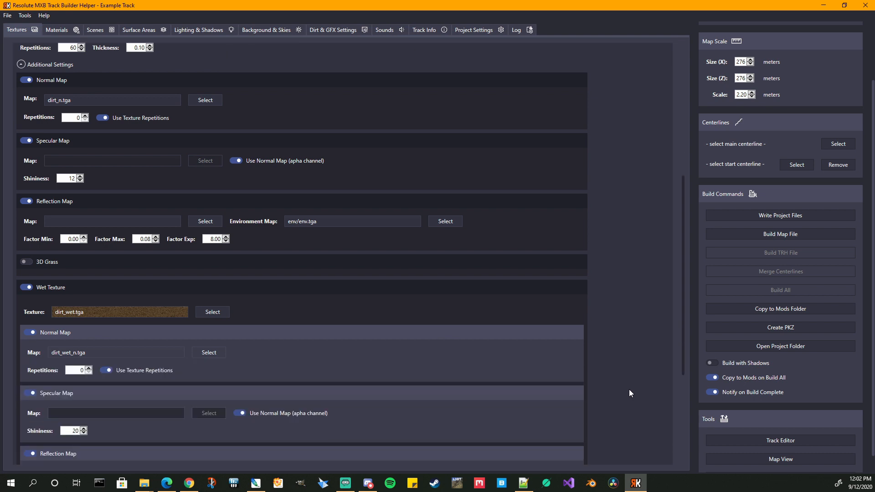
pyautogui.scroll(4, 628, 393)
pyautogui.scroll(3, 610, 229)
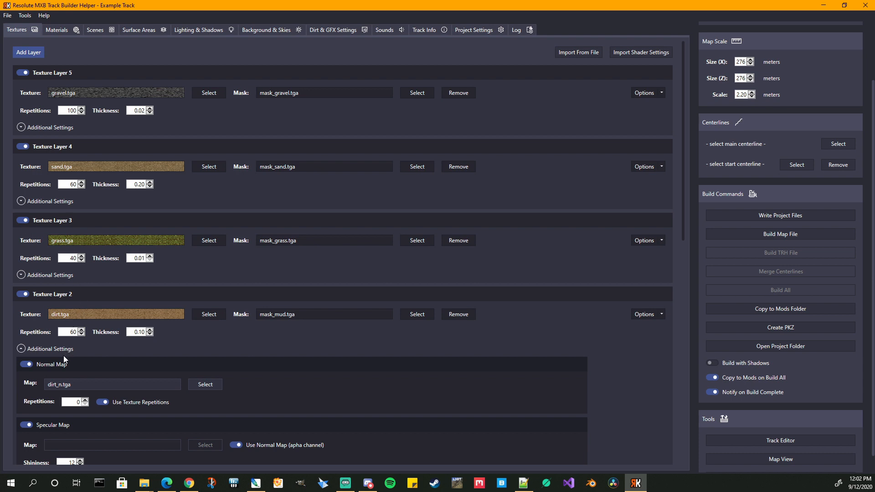
pyautogui.click(21, 350)
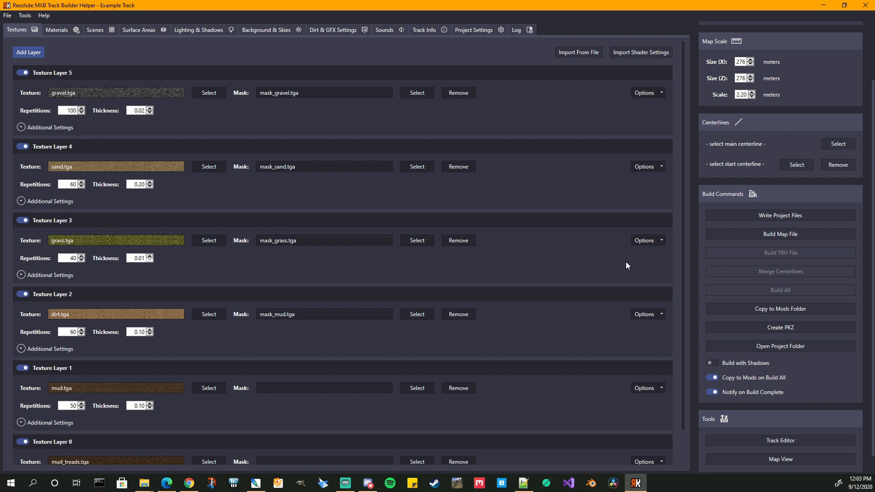
# Step: Write the project files and examine the additional settings of the sand texture layer, leaving them collapsed
pyautogui.click(779, 216)
pyautogui.click(21, 202)
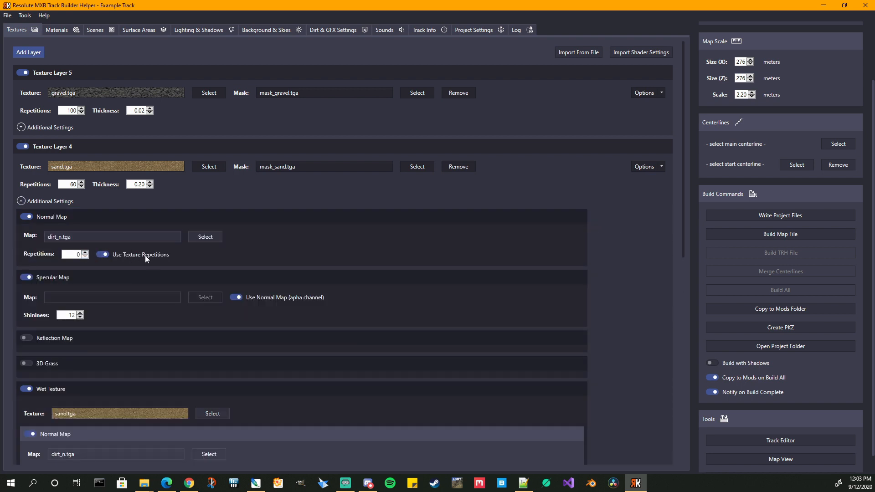
pyautogui.click(29, 201)
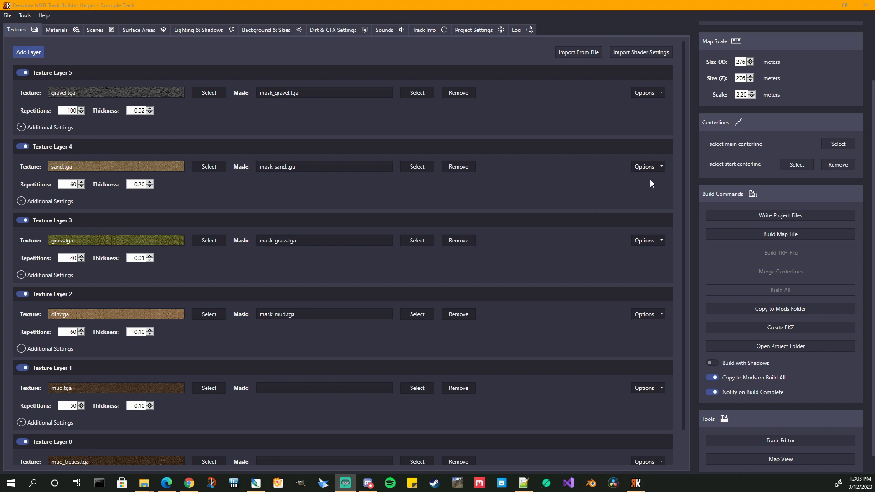
# Step: Move the sand texture layer up above the gravel layer and back down below it
pyautogui.click(661, 167)
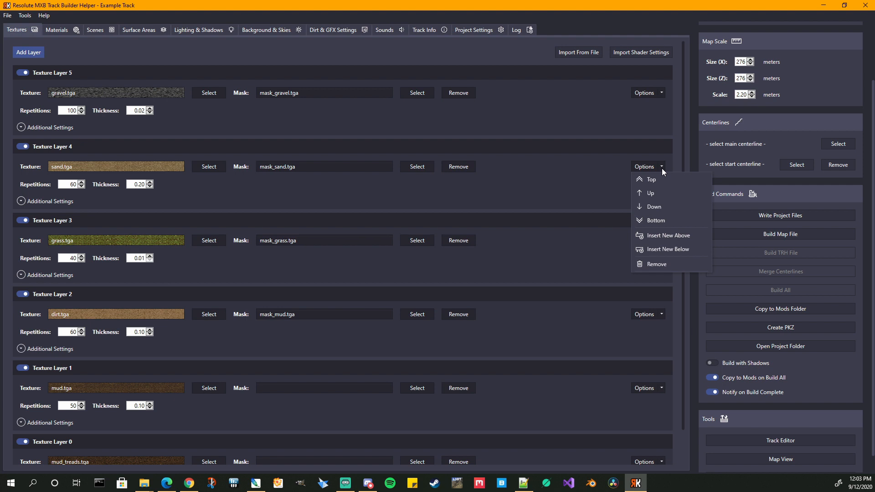
pyautogui.click(636, 198)
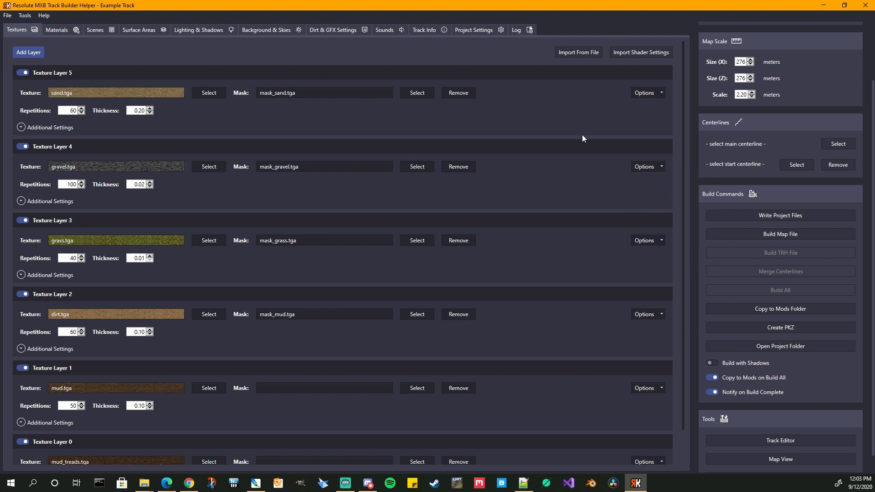
pyautogui.click(660, 93)
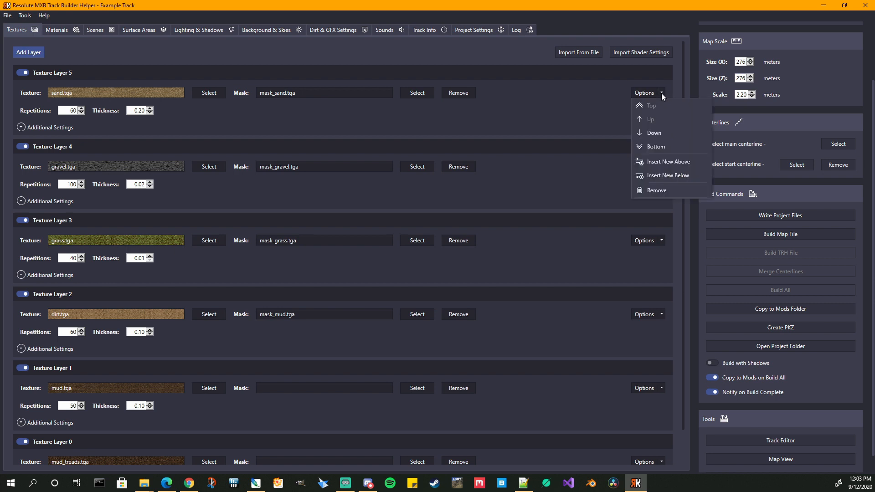
pyautogui.click(658, 134)
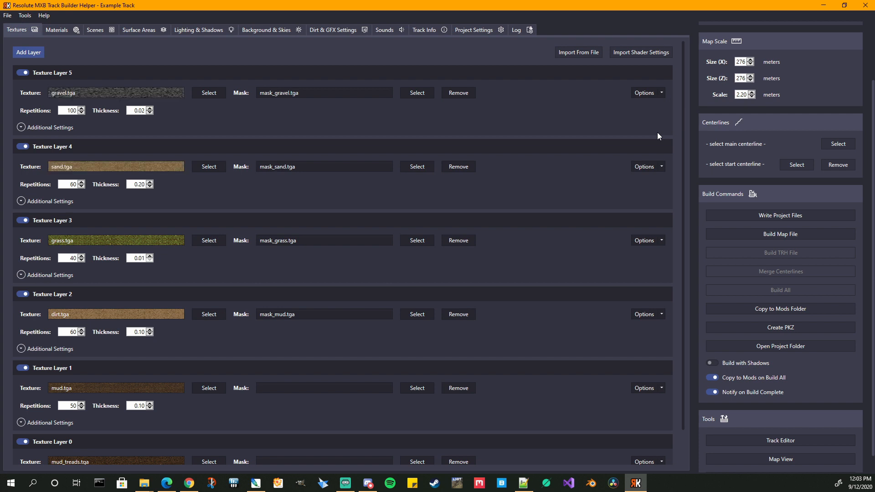
# Step: Insert a new empty texture layer below the gravel layer and remove it again
pyautogui.click(662, 91)
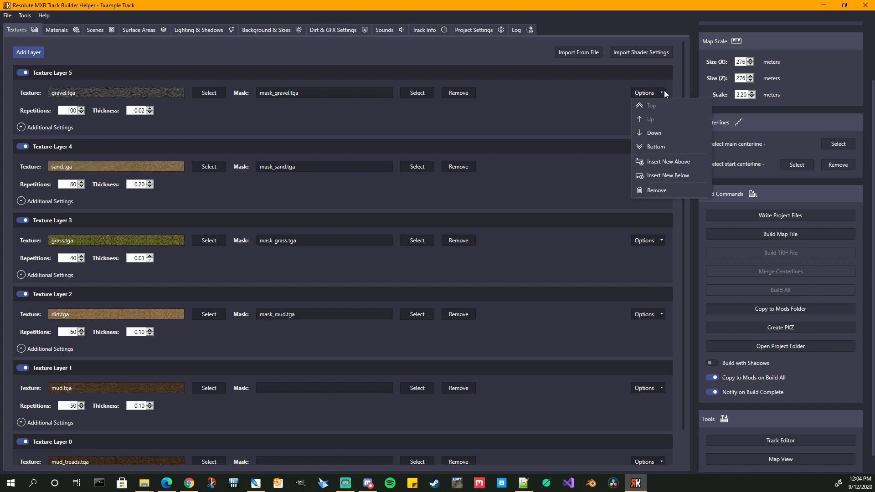
pyautogui.click(671, 174)
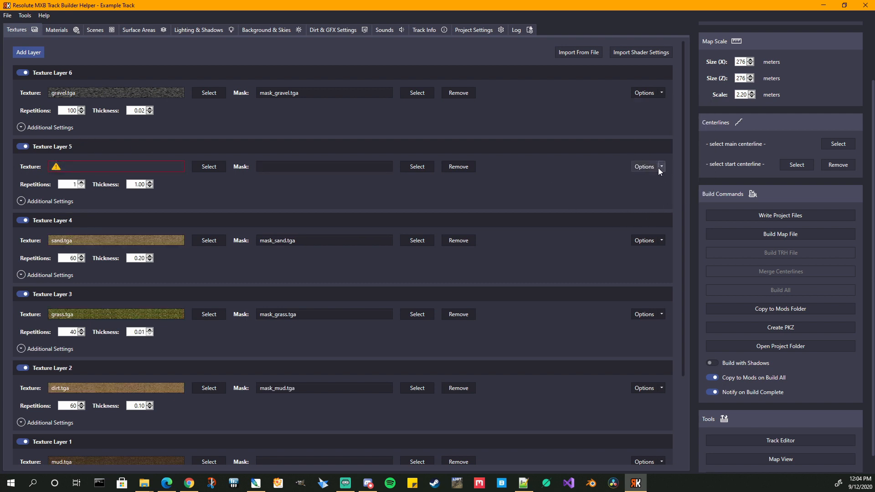
pyautogui.click(657, 268)
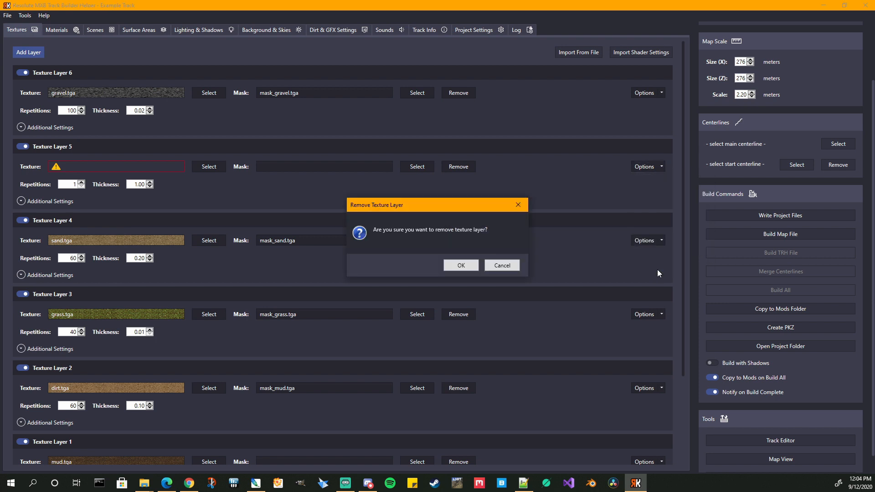
pyautogui.click(449, 267)
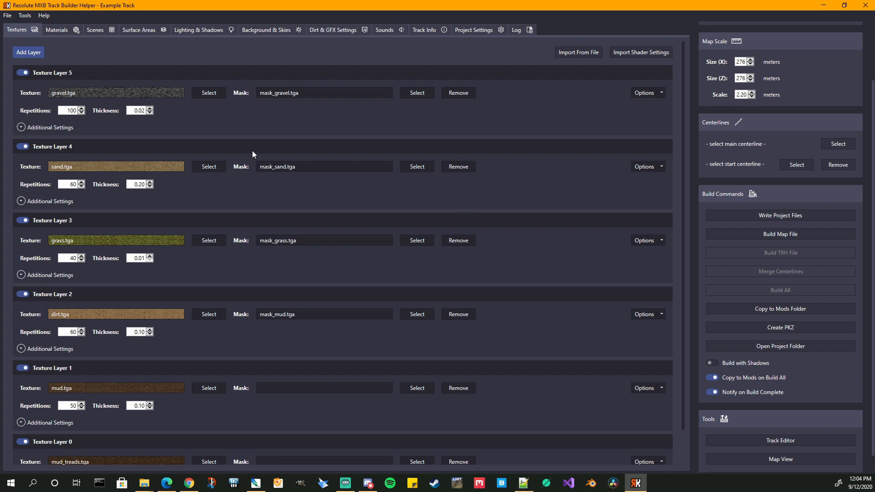
# Step: Disable Texture Layers 5 and 4 and enable both of them again
pyautogui.click(23, 73)
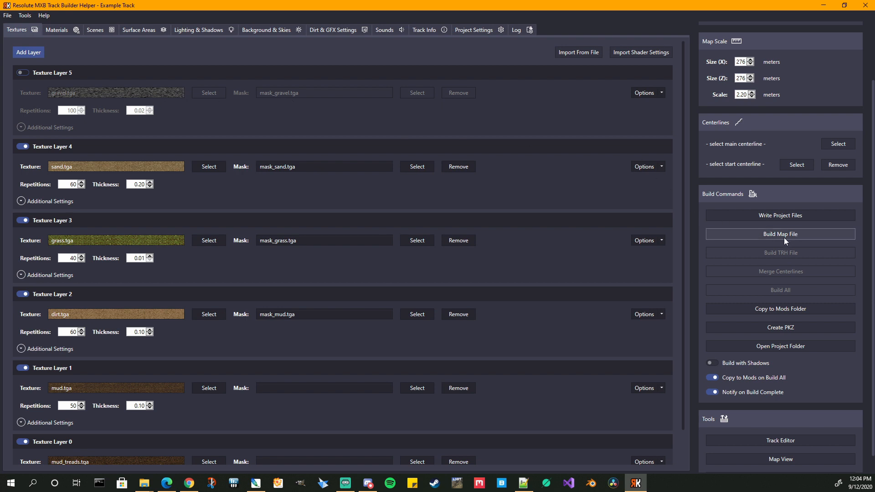
pyautogui.click(26, 75)
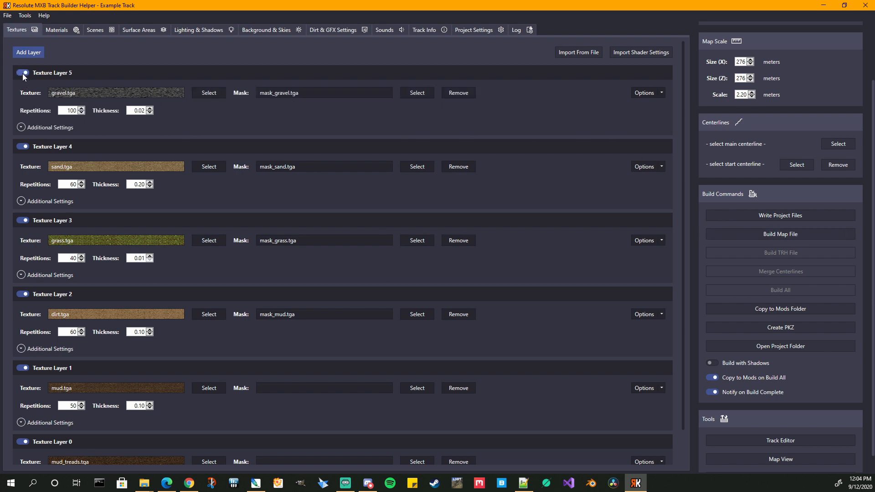
pyautogui.click(23, 73)
pyautogui.click(19, 149)
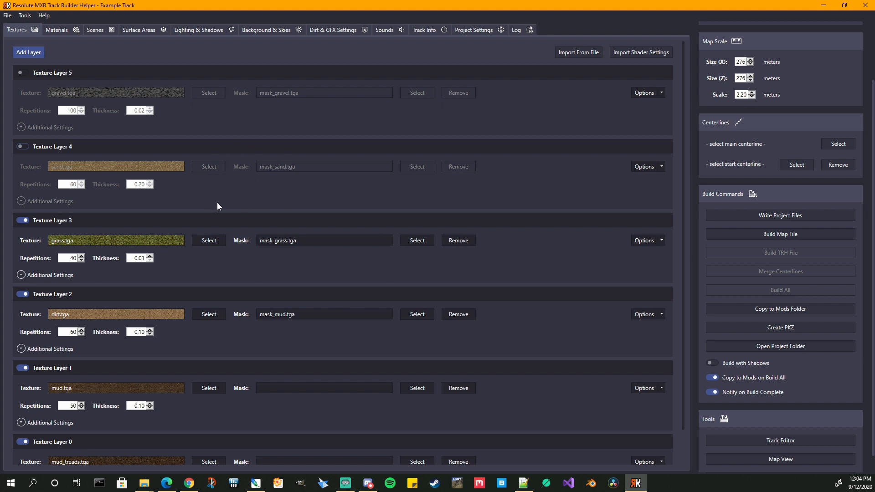
pyautogui.click(23, 147)
pyautogui.click(22, 73)
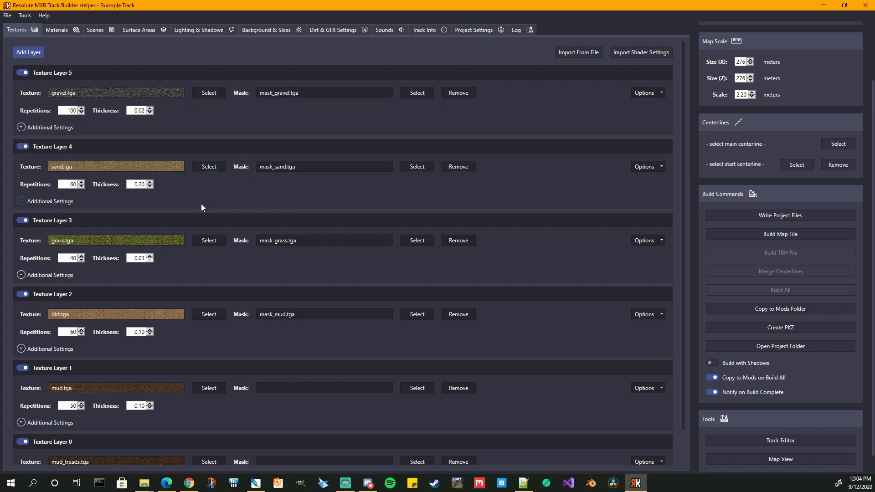
# Step: Toggle the normal map, specular map and wet texture of Texture Layer 5, restore their original states and collapse its additional settings
pyautogui.click(21, 127)
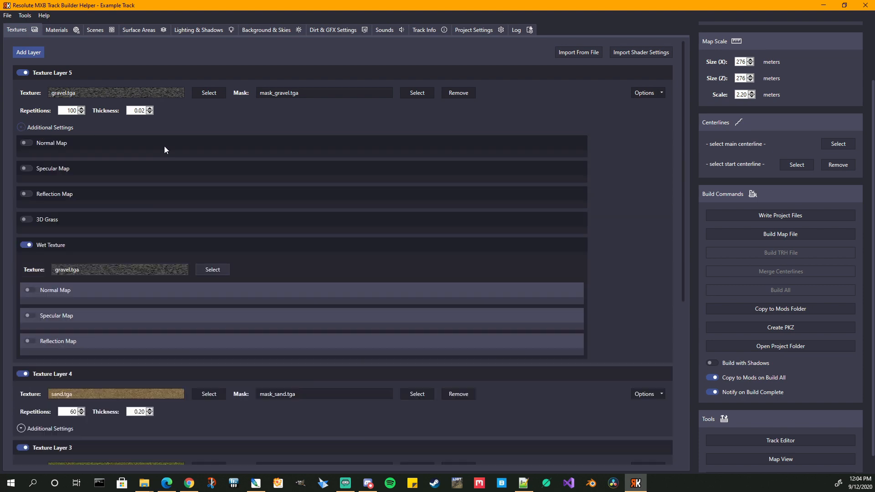
pyautogui.click(26, 143)
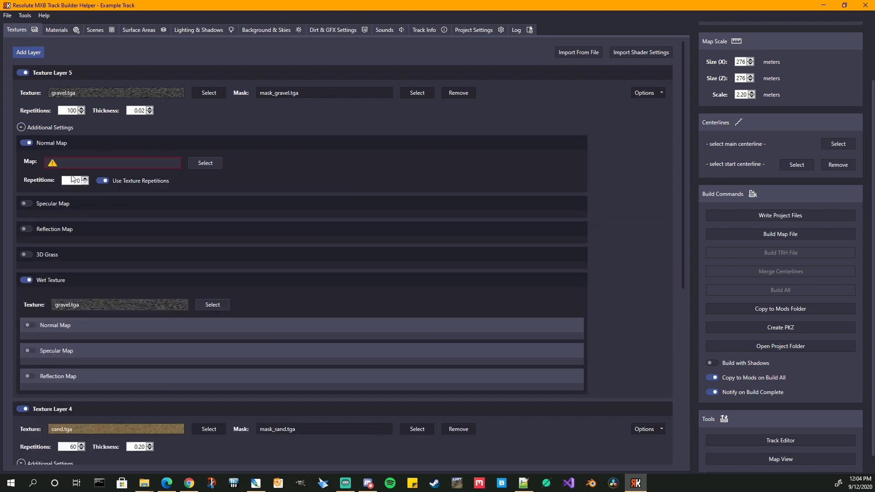
pyautogui.click(26, 143)
pyautogui.click(26, 169)
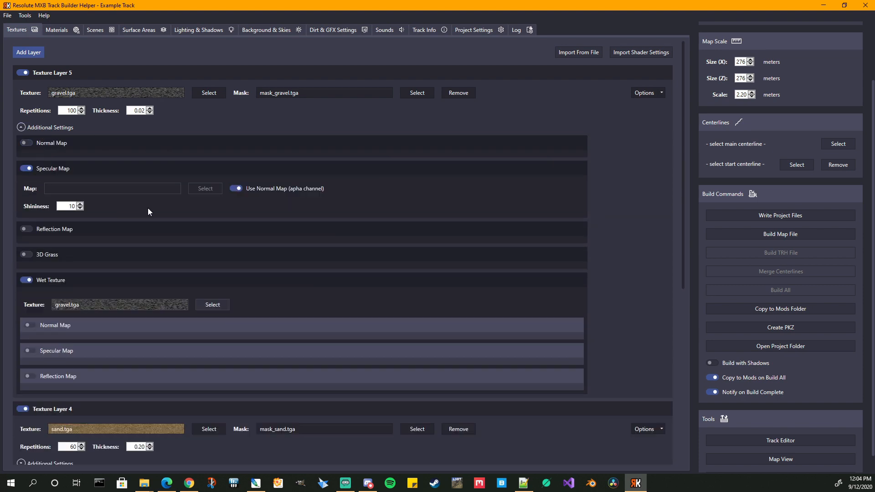
pyautogui.click(32, 169)
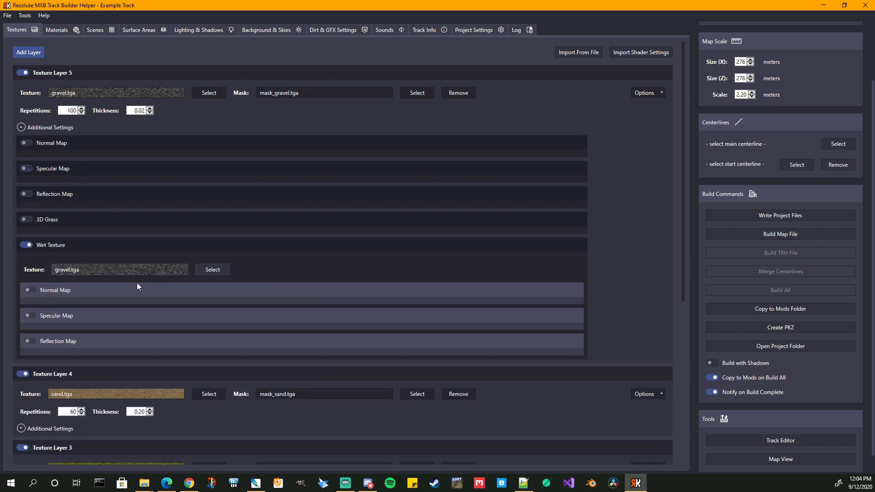
pyautogui.click(28, 246)
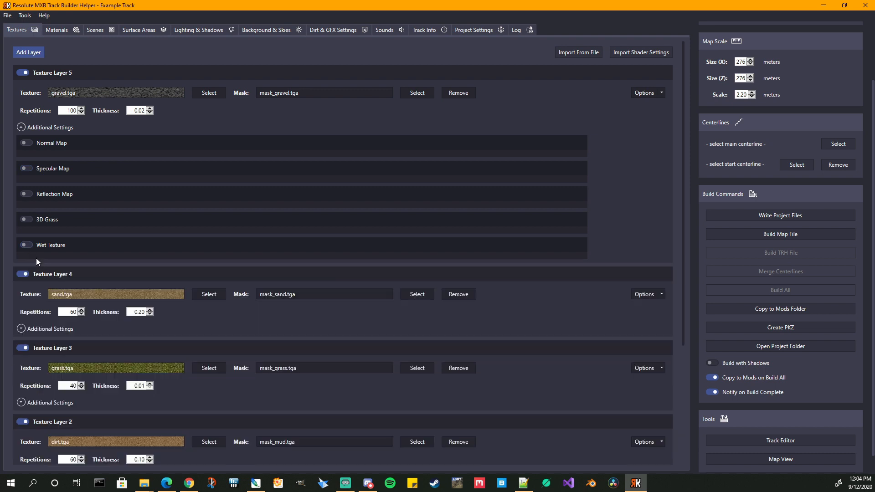
pyautogui.click(28, 245)
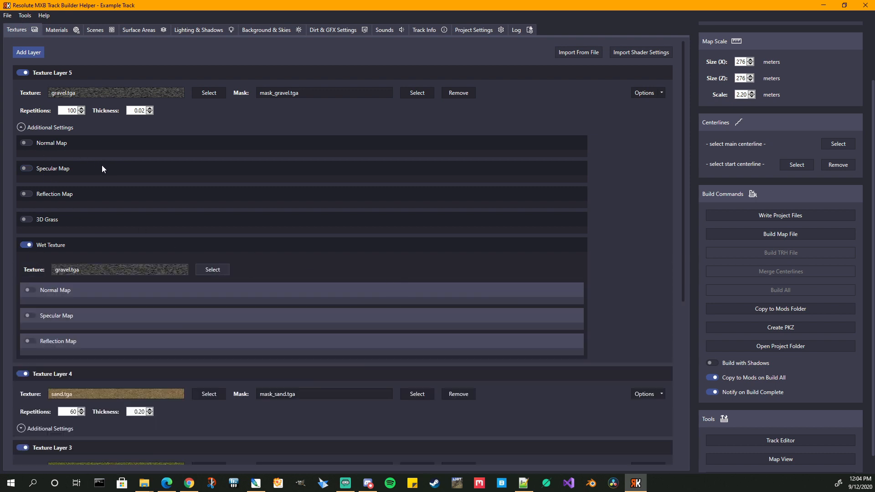
pyautogui.click(21, 128)
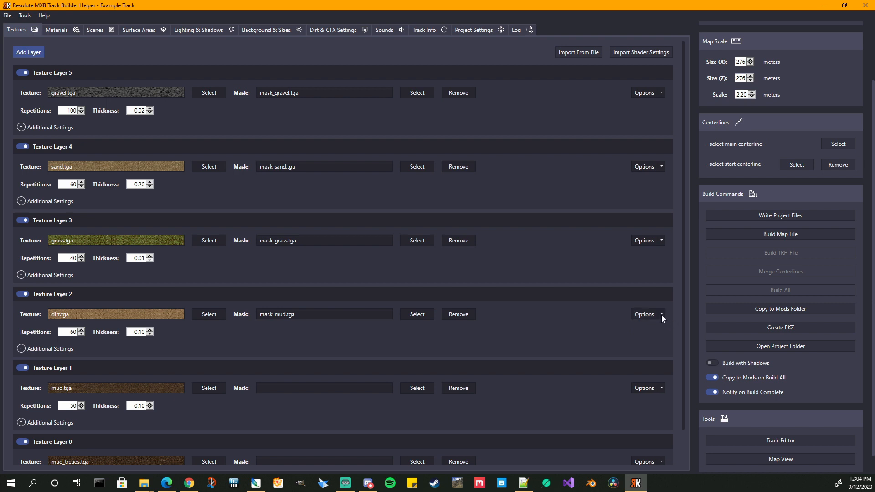
# Step: Write the project files, build the map file and check the event log before returning to the texture layers
pyautogui.click(789, 215)
pyautogui.click(786, 233)
pyautogui.click(514, 30)
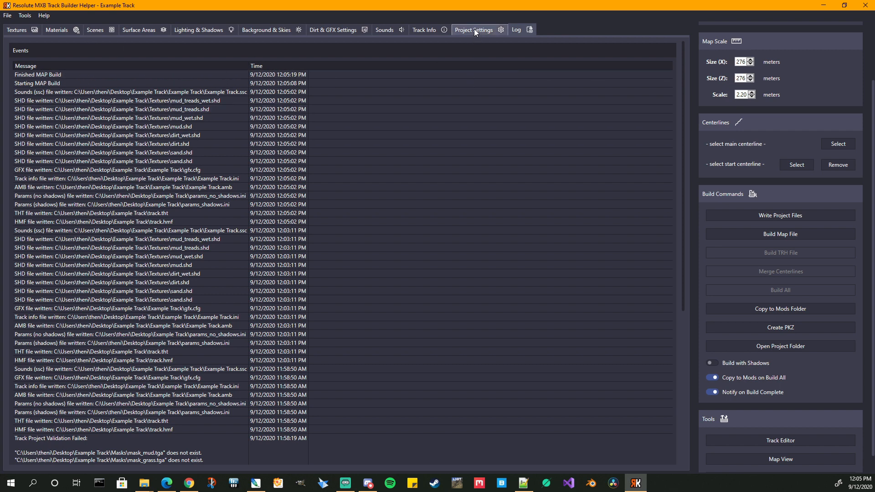
pyautogui.click(23, 30)
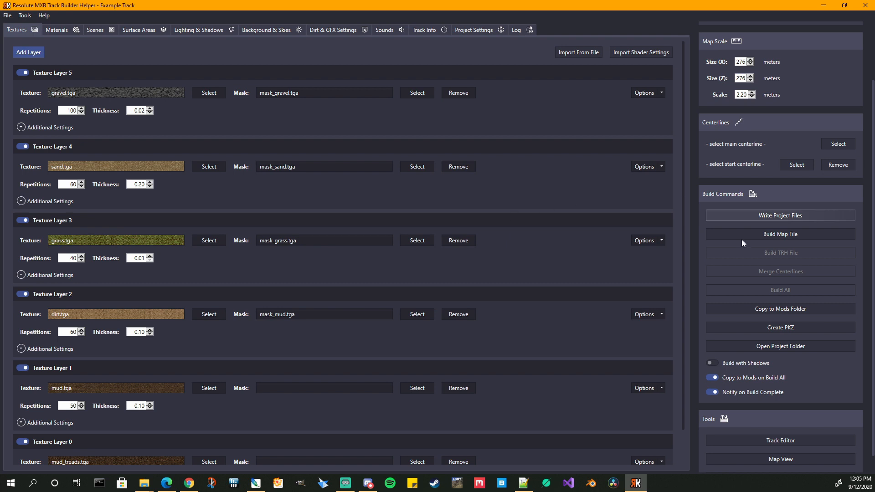
# Step: Launch Map Viewer and load Example Track.map from the Example Track folder
pyautogui.click(779, 459)
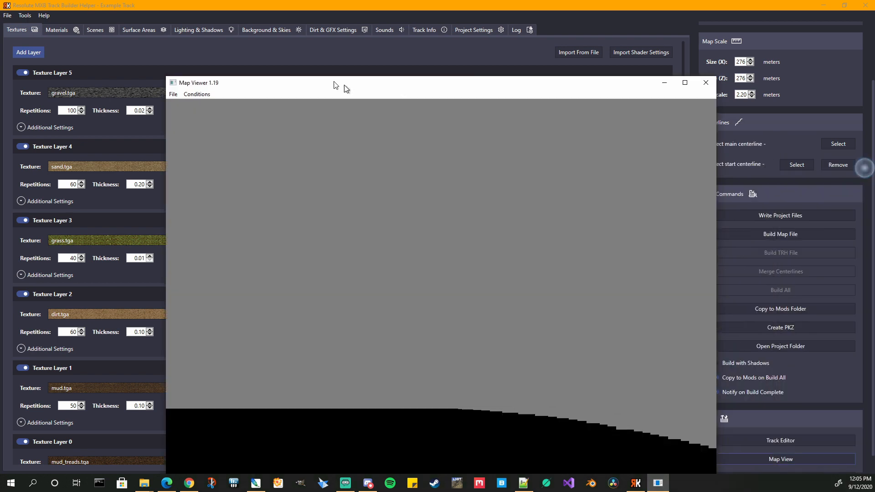
pyautogui.moveTo(344, 86); pyautogui.dragTo(271, 43)
pyautogui.click(97, 51)
pyautogui.click(110, 62)
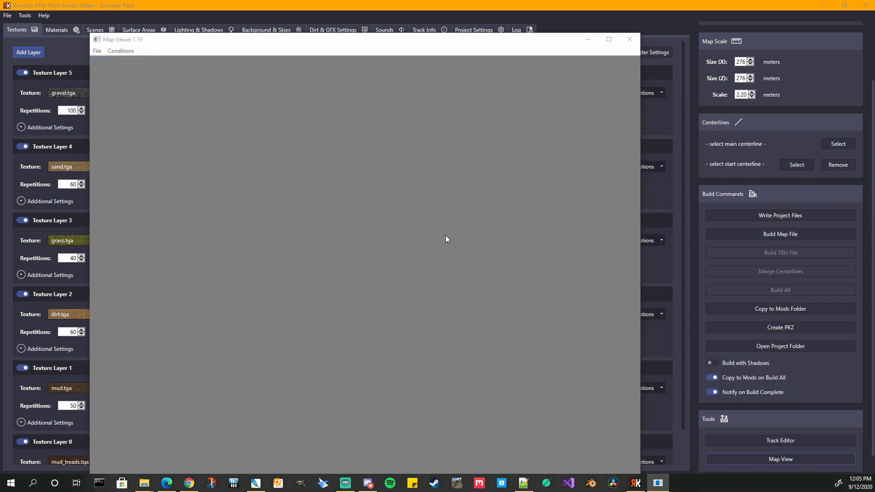
pyautogui.doubleClick(203, 124)
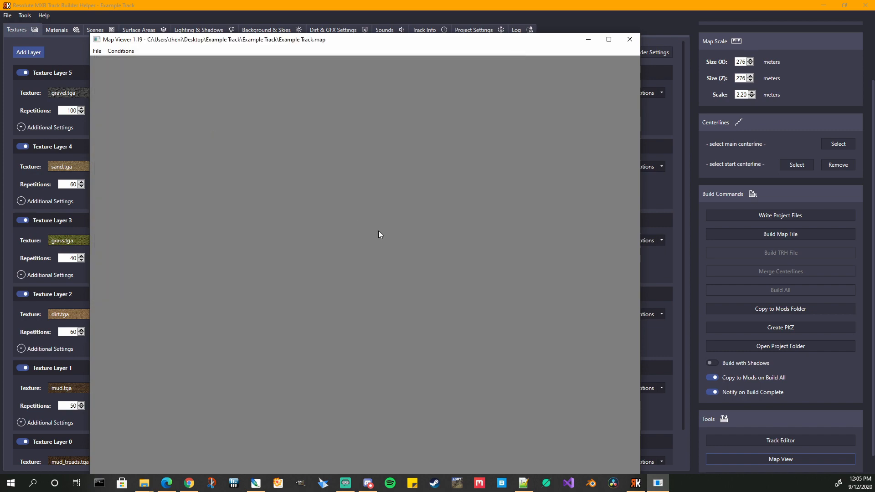
# Step: Maximize Map Viewer and move through the Example Track map to examine the terrain and its texture layers
pyautogui.click(608, 39)
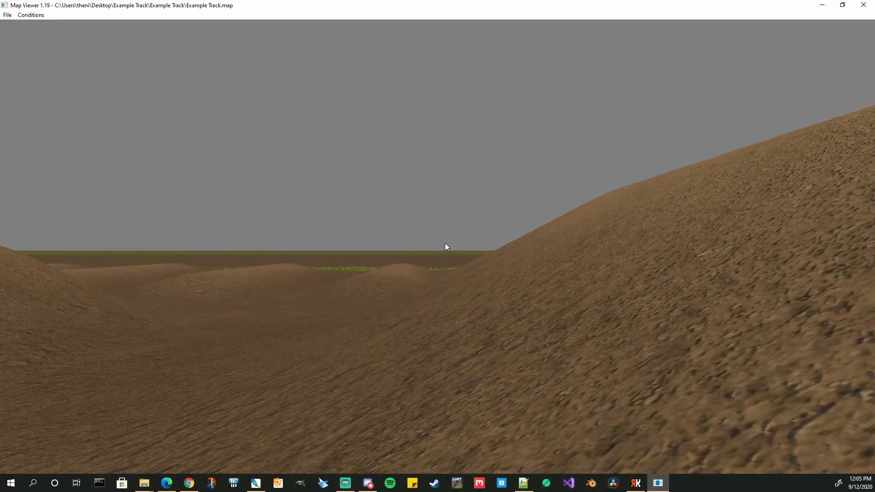
pyautogui.moveTo(444, 242); pyautogui.dragTo(474, 277)
pyautogui.press('w')
pyautogui.press('w')
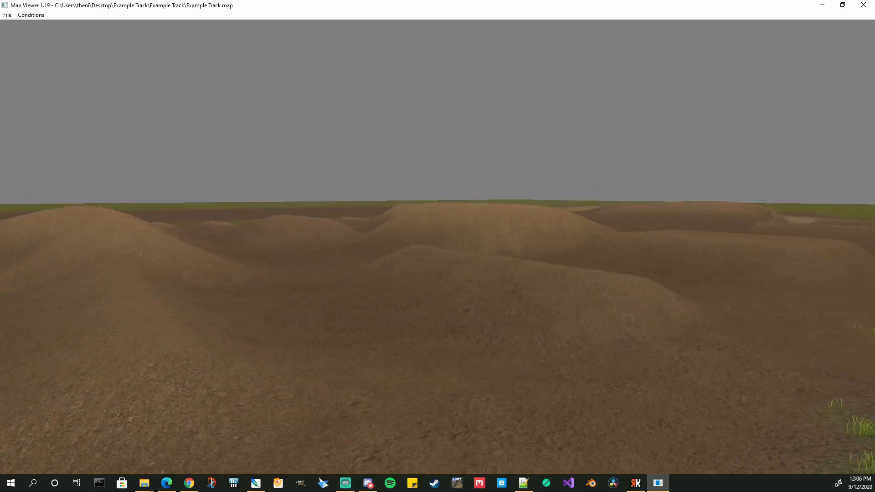
pyautogui.moveTo(580, 169); pyautogui.dragTo(698, 158)
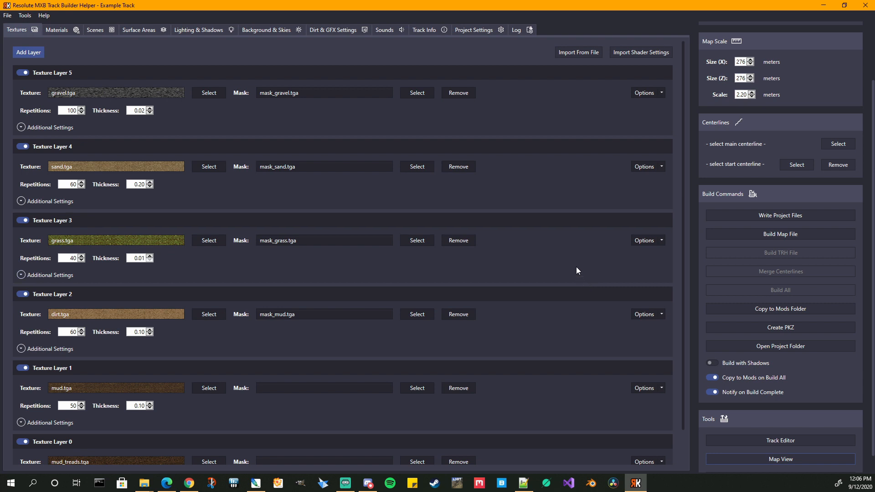
# Step: Return to the track builder's texture layers and save the Example Track project
pyautogui.scroll(-1, 576, 271)
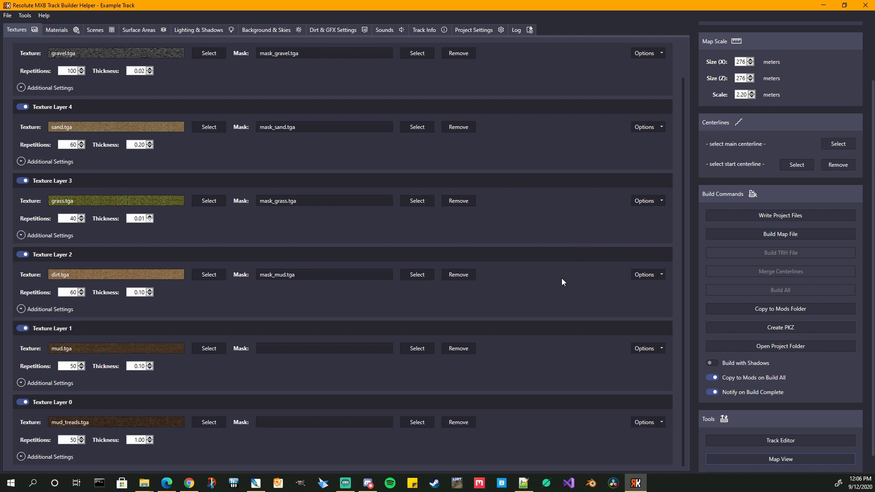
pyautogui.scroll(2, 564, 275)
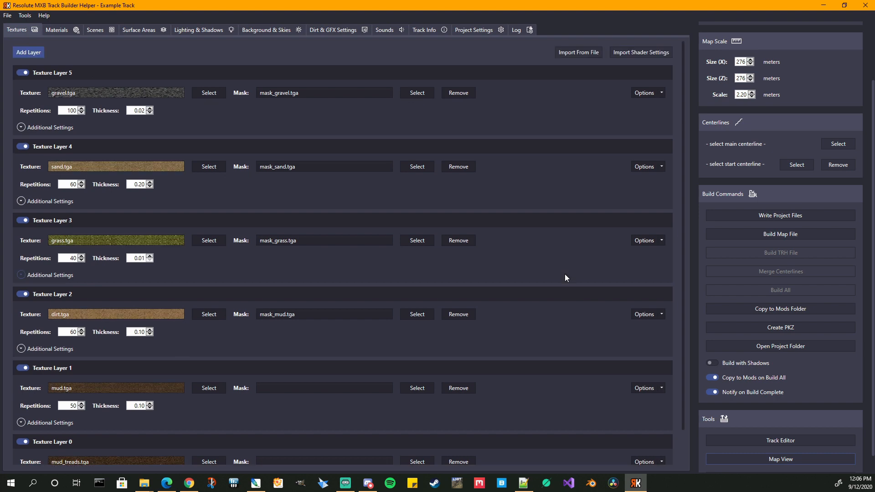
pyautogui.scroll(-2, 565, 274)
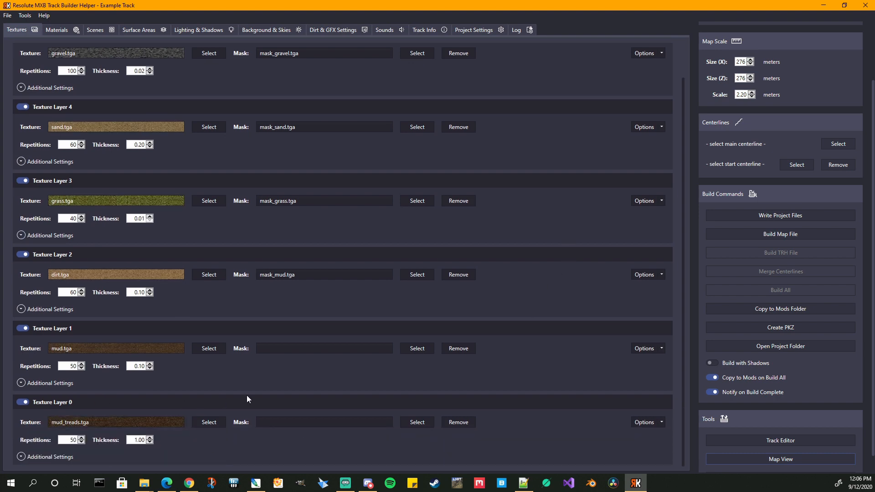
pyautogui.hotkey('ctrl', 's')
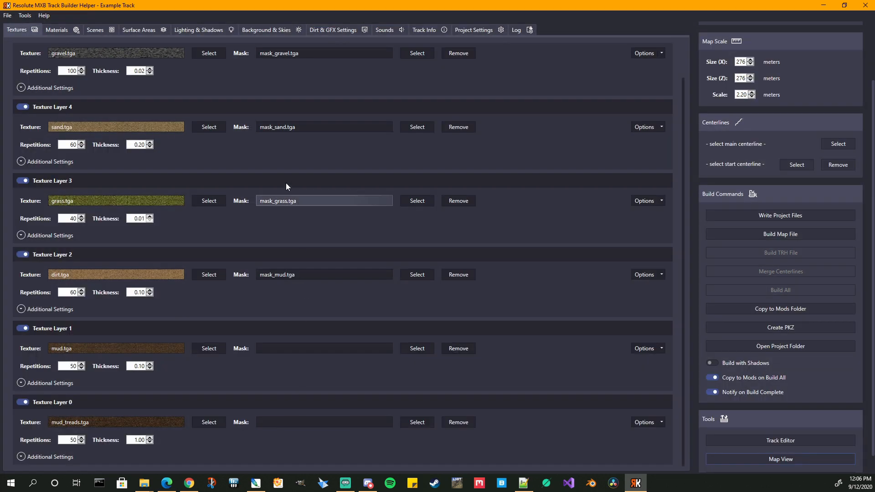
pyautogui.scroll(1, 447, 237)
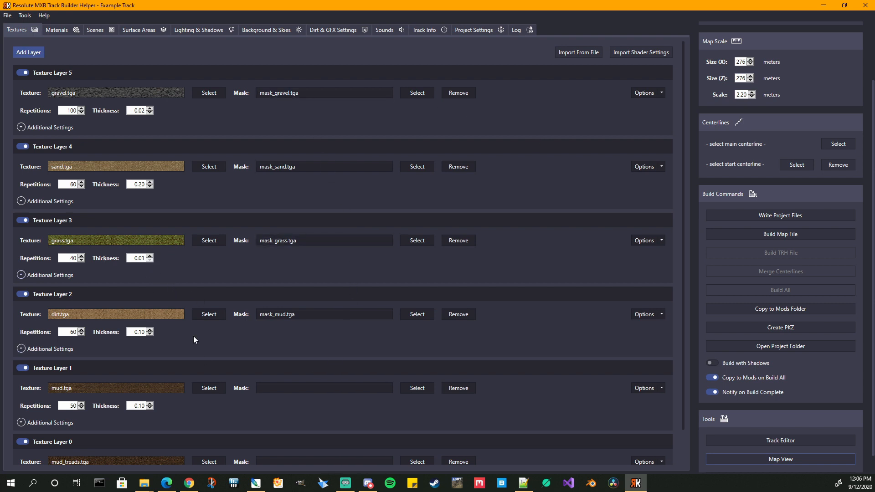
pyautogui.scroll(-1, 193, 351)
pyautogui.scroll(-1, 193, 351)
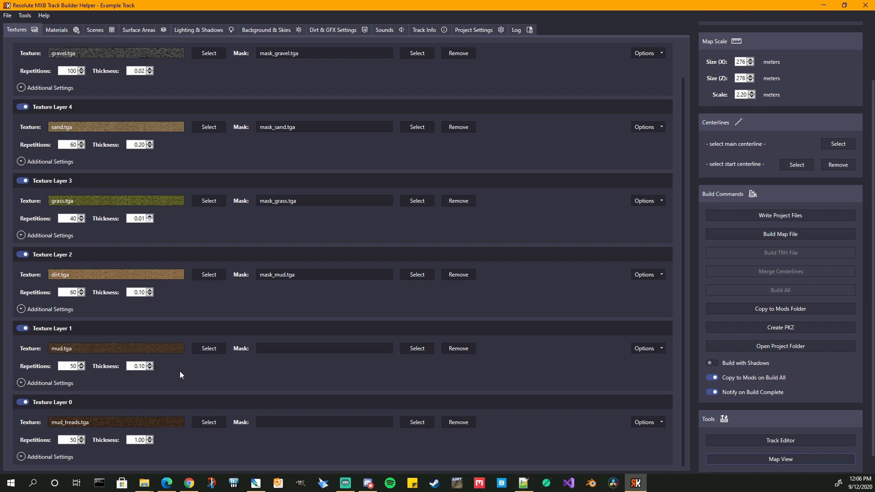
pyautogui.scroll(2, 220, 354)
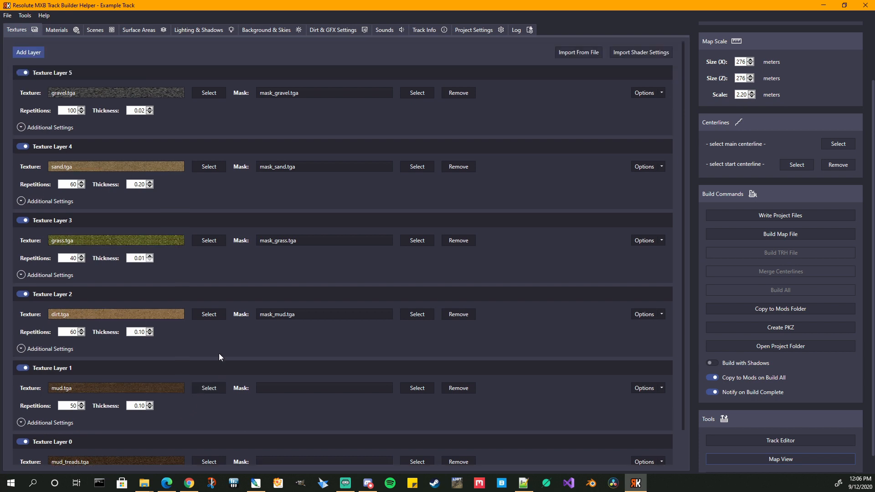